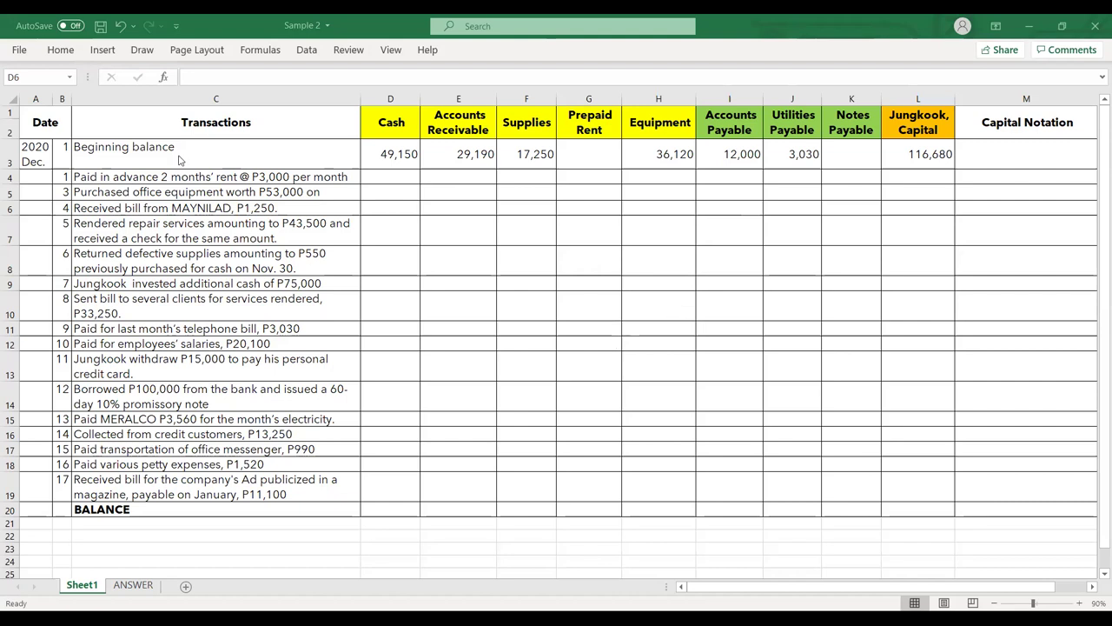
# Review the listed December transactions and the column headings for the asset accounts and Capital Notation
pyautogui.click(179, 160)
pyautogui.click(227, 234)
pyautogui.click(246, 342)
pyautogui.click(264, 399)
pyautogui.click(266, 461)
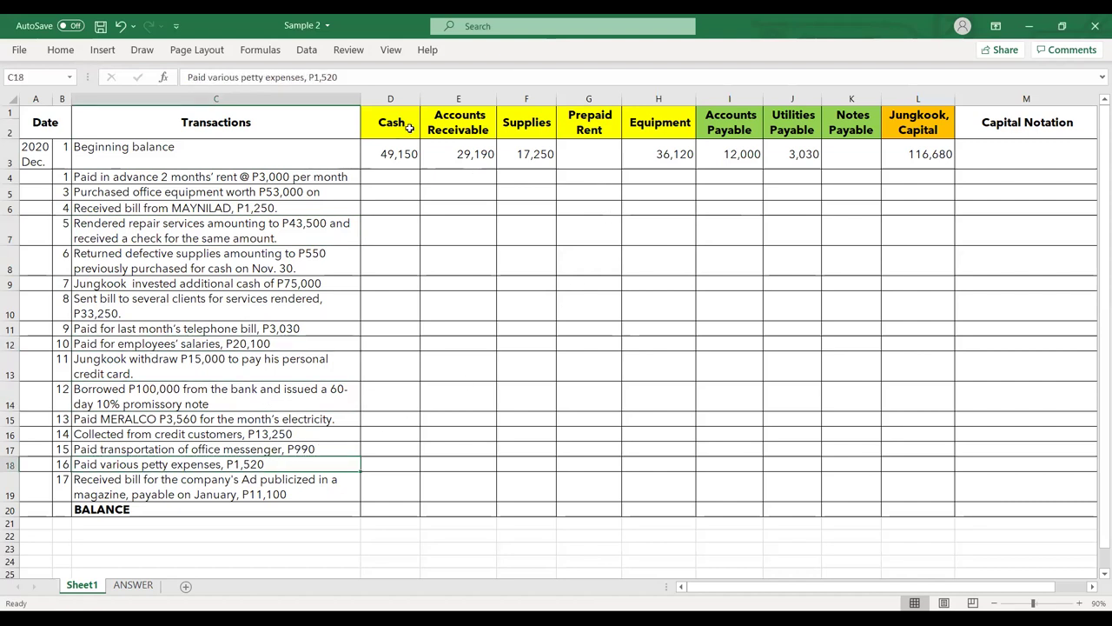
pyautogui.click(408, 123)
pyautogui.click(429, 124)
pyautogui.click(527, 130)
pyautogui.click(404, 127)
pyautogui.click(468, 128)
pyautogui.click(527, 124)
pyautogui.click(637, 125)
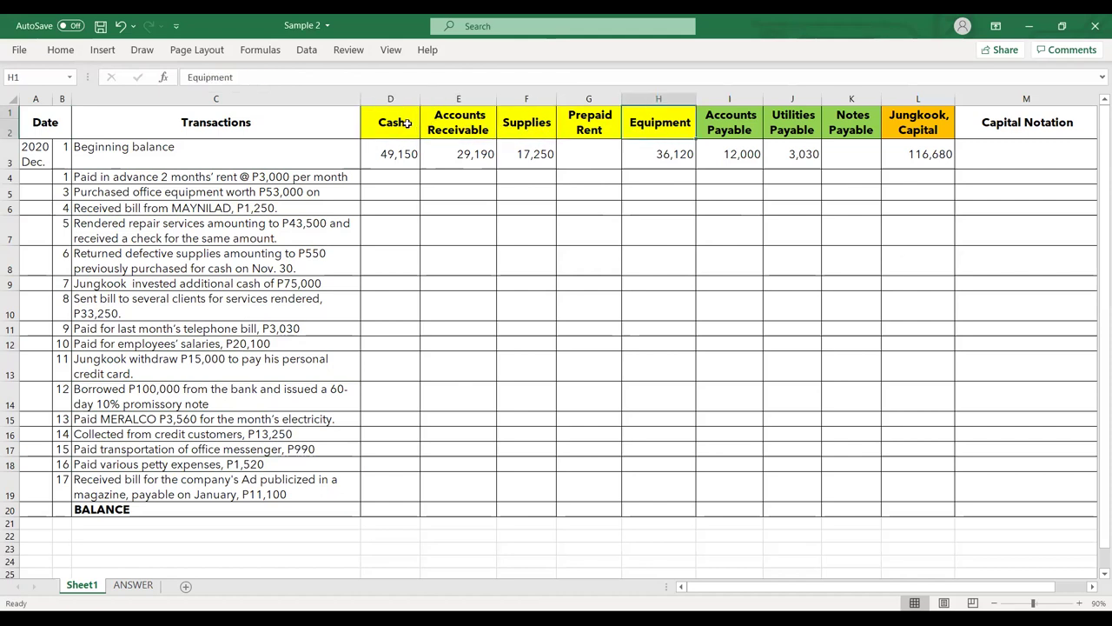
pyautogui.click(1026, 127)
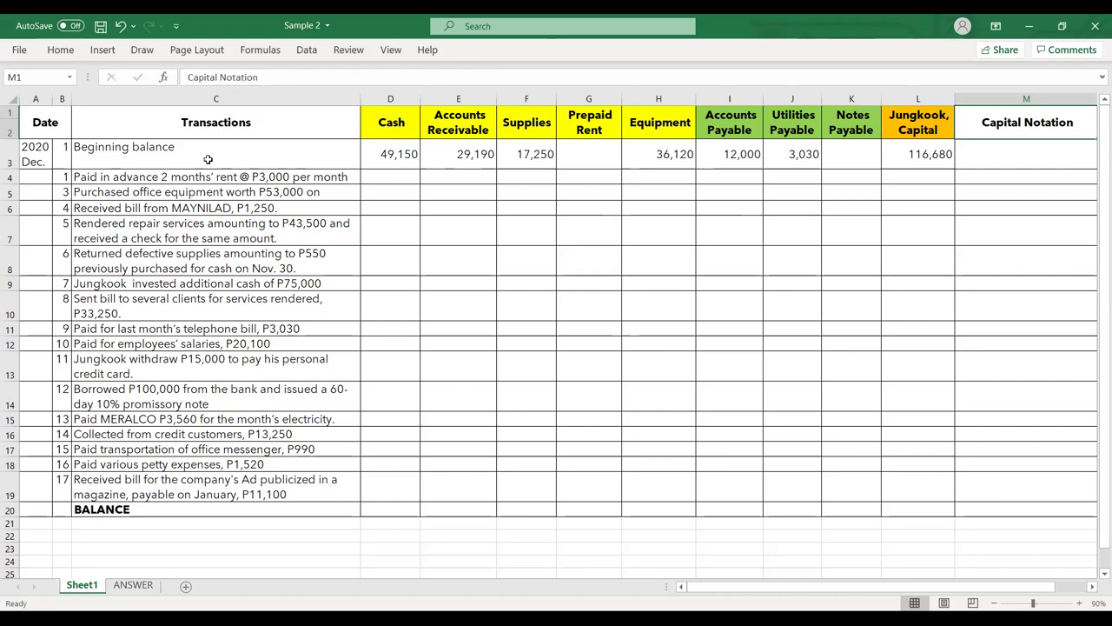
# Examine the December 1 beginning balances, comparing the sum of the asset accounts with the sum of liabilities and capital
pyautogui.click(221, 154)
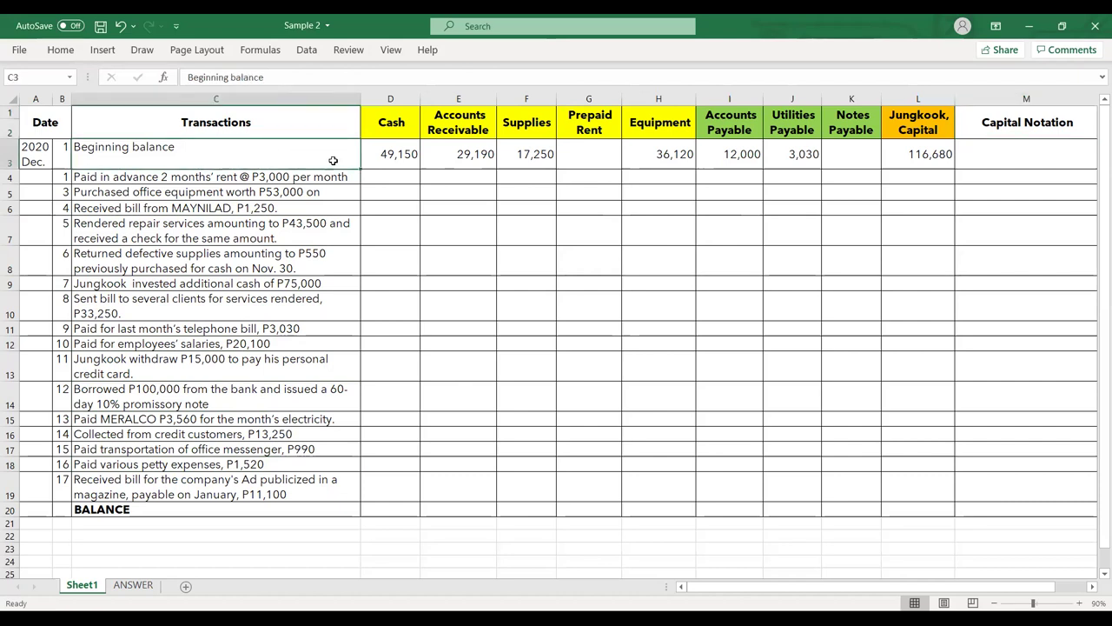
pyautogui.click(402, 159)
pyautogui.click(279, 148)
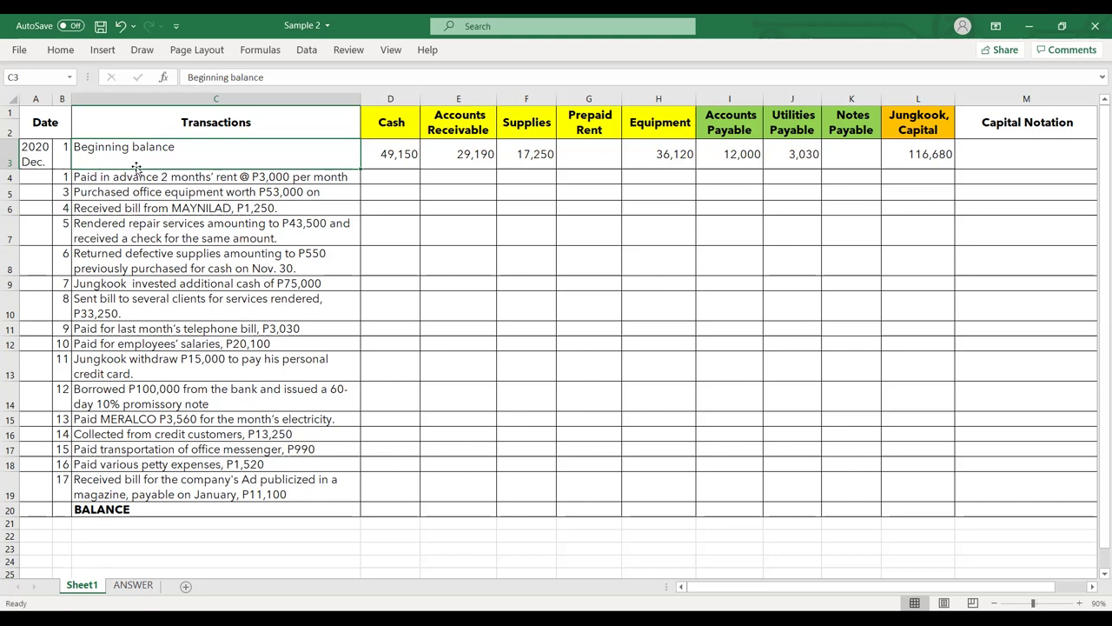
pyautogui.click(47, 160)
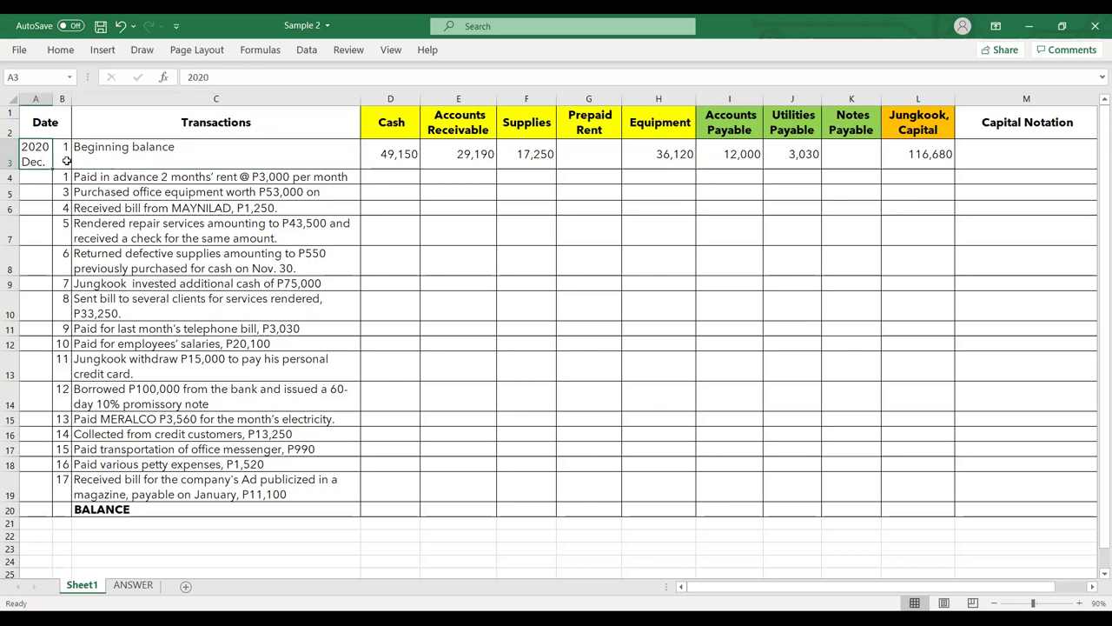
pyautogui.click(236, 155)
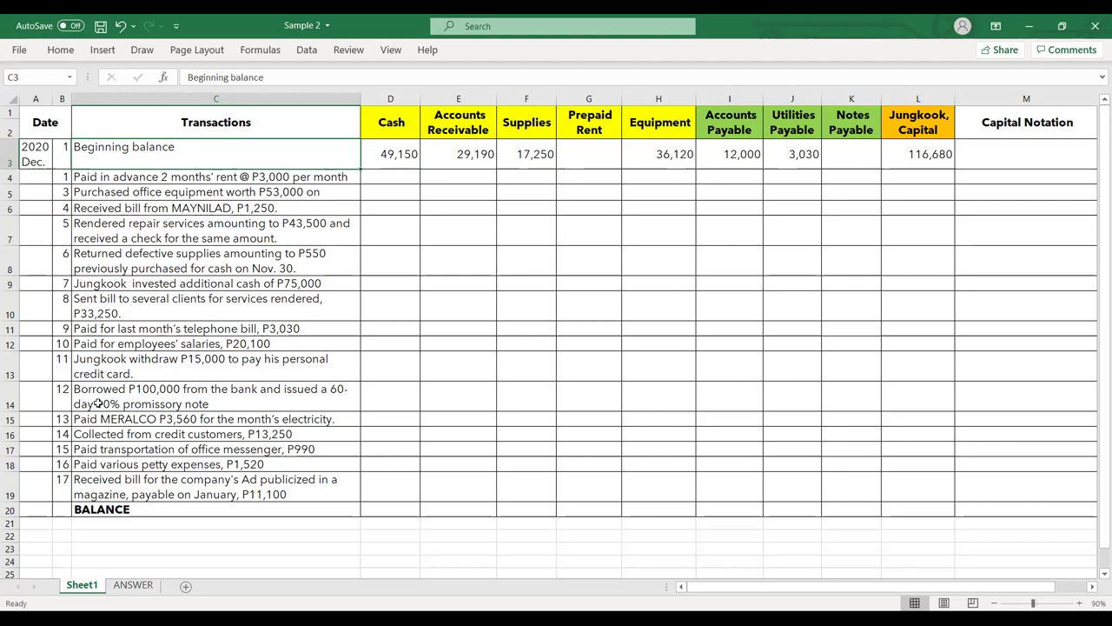
pyautogui.click(398, 155)
pyautogui.click(449, 155)
pyautogui.click(553, 165)
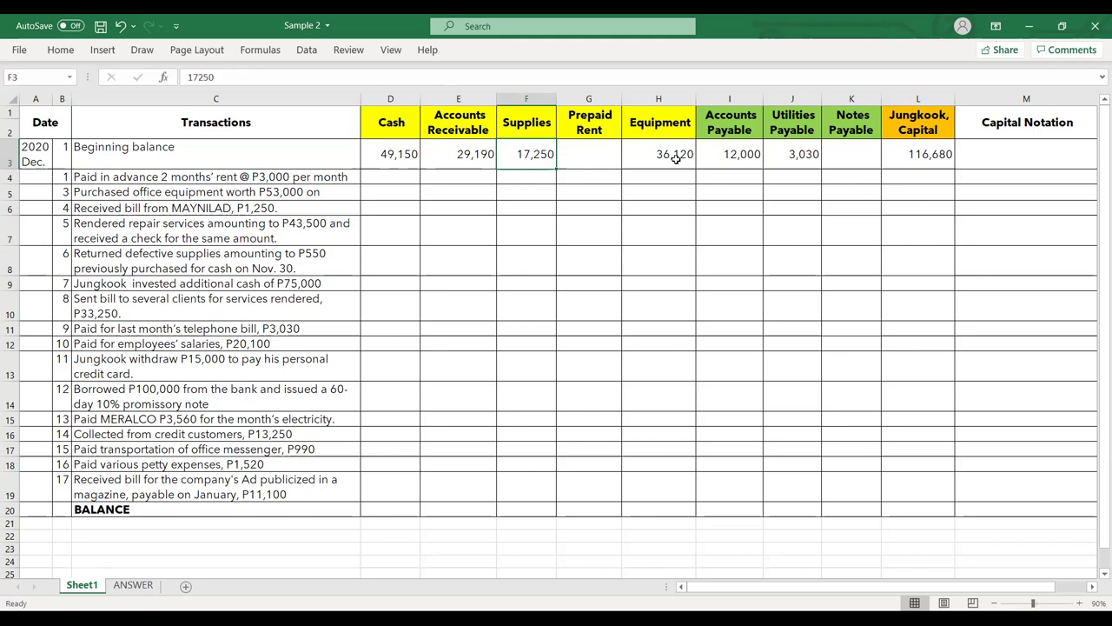
pyautogui.click(676, 158)
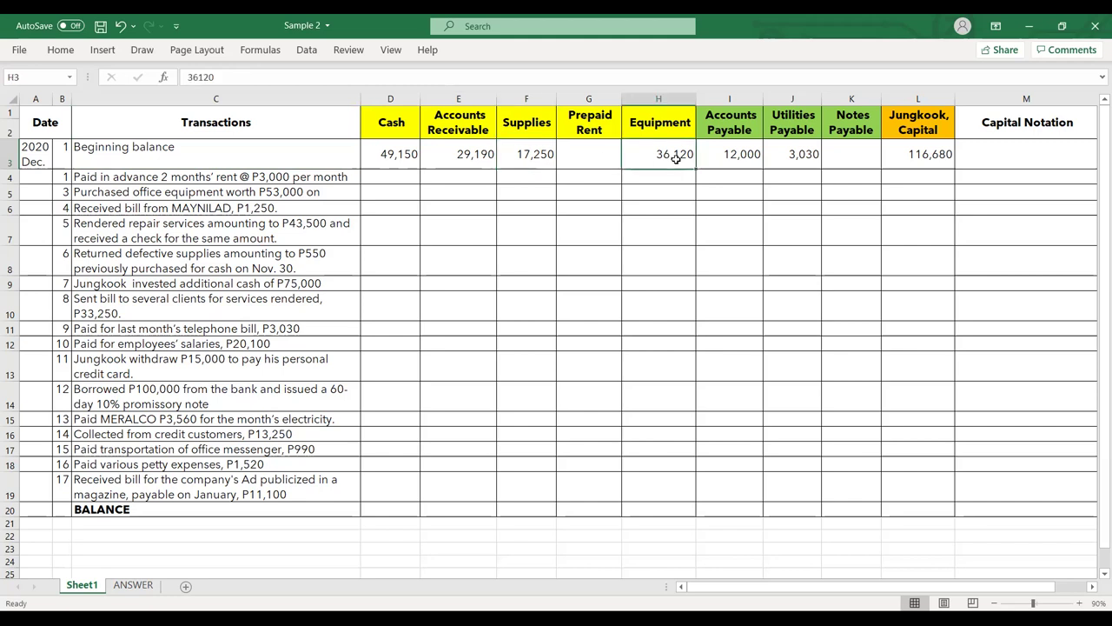
pyautogui.click(405, 157)
pyautogui.moveTo(406, 157); pyautogui.dragTo(643, 174)
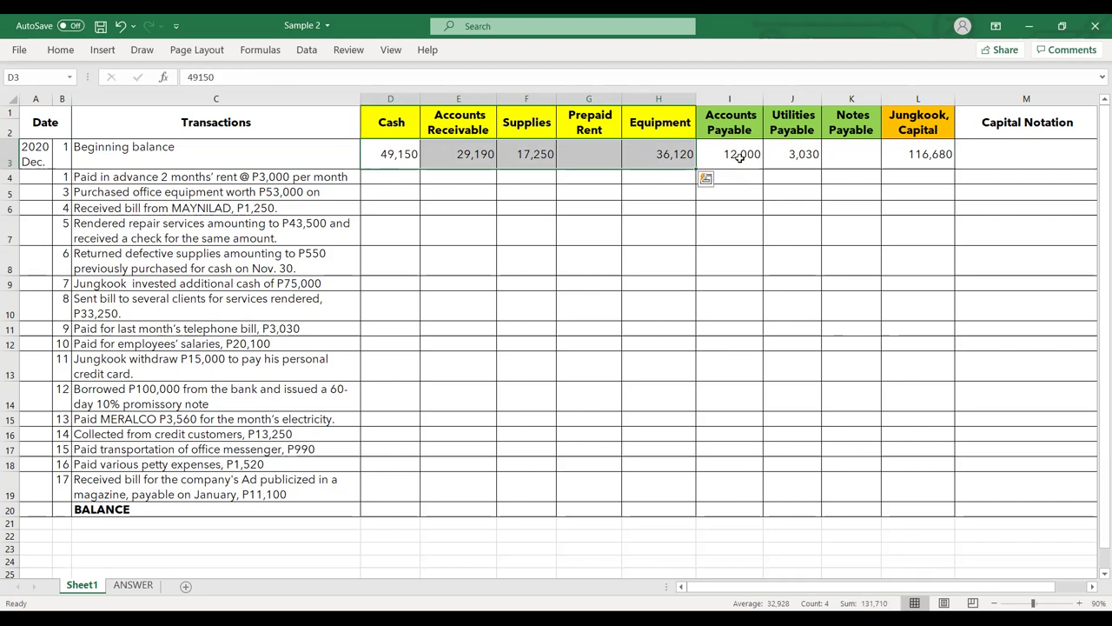
pyautogui.moveTo(738, 156); pyautogui.dragTo(909, 158)
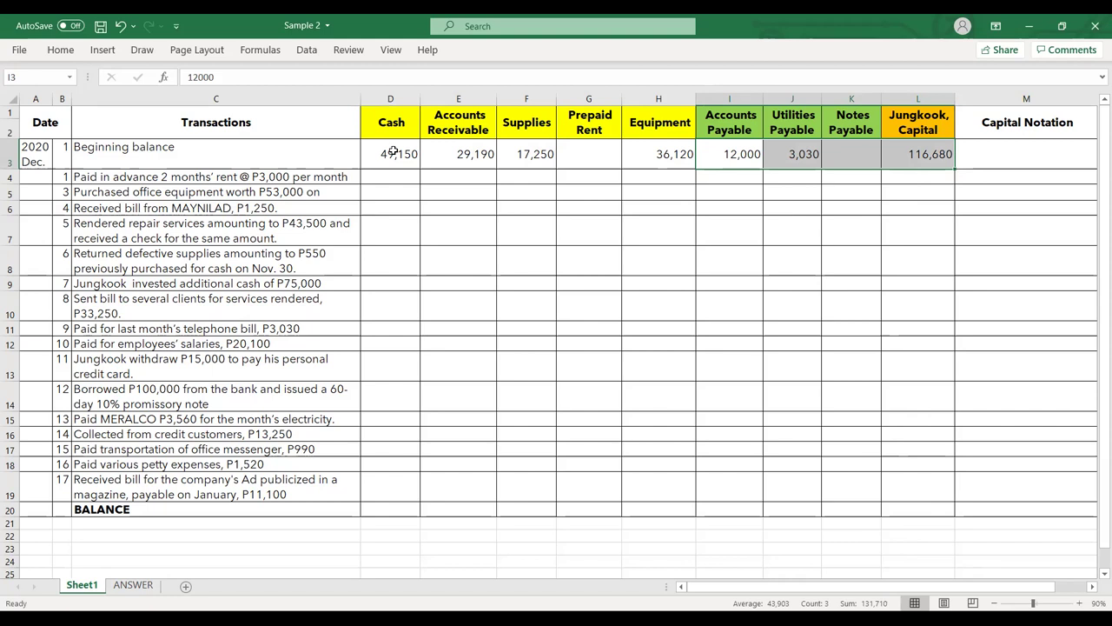
pyautogui.click(148, 149)
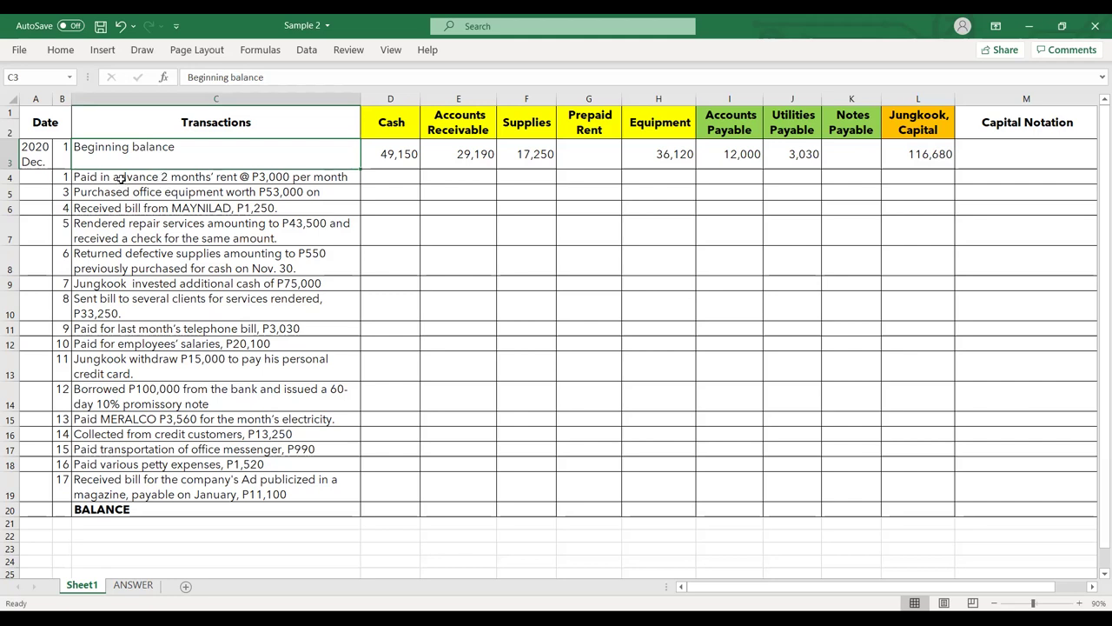
# Record the December 1 advance rent payment as (6,000) in the Cash column, entered as text in D4
pyautogui.click(121, 178)
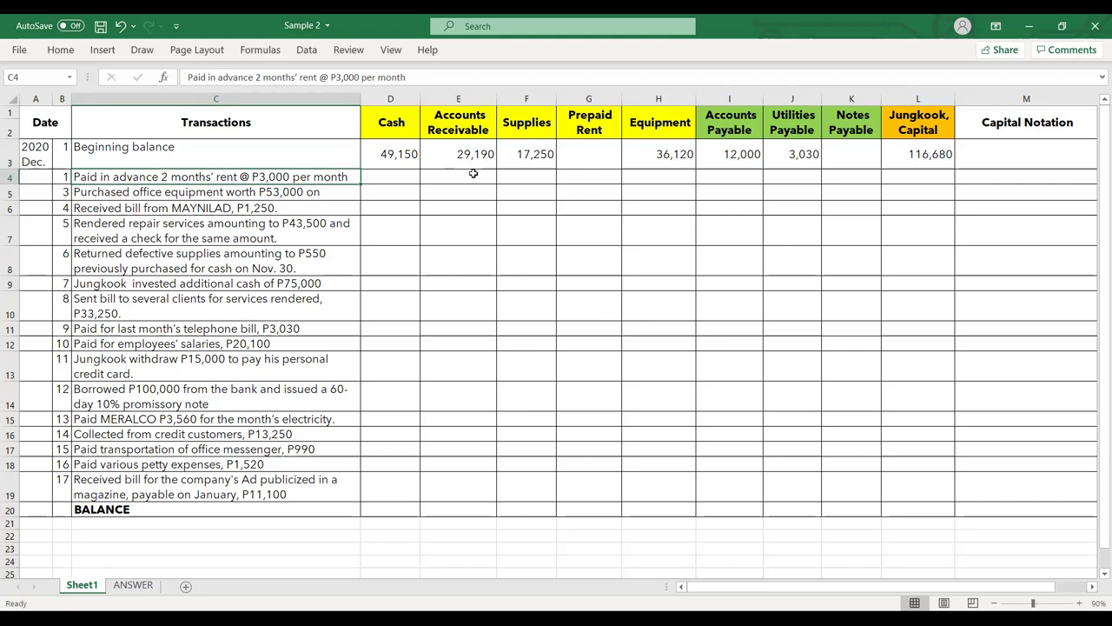
pyautogui.press('Right')
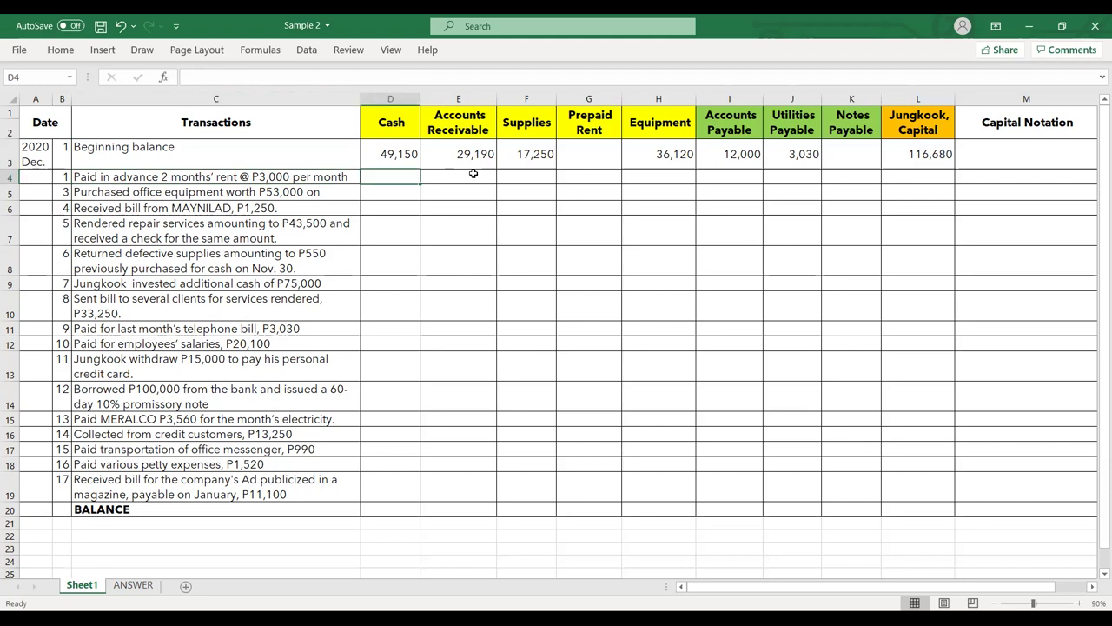
pyautogui.write("'(")
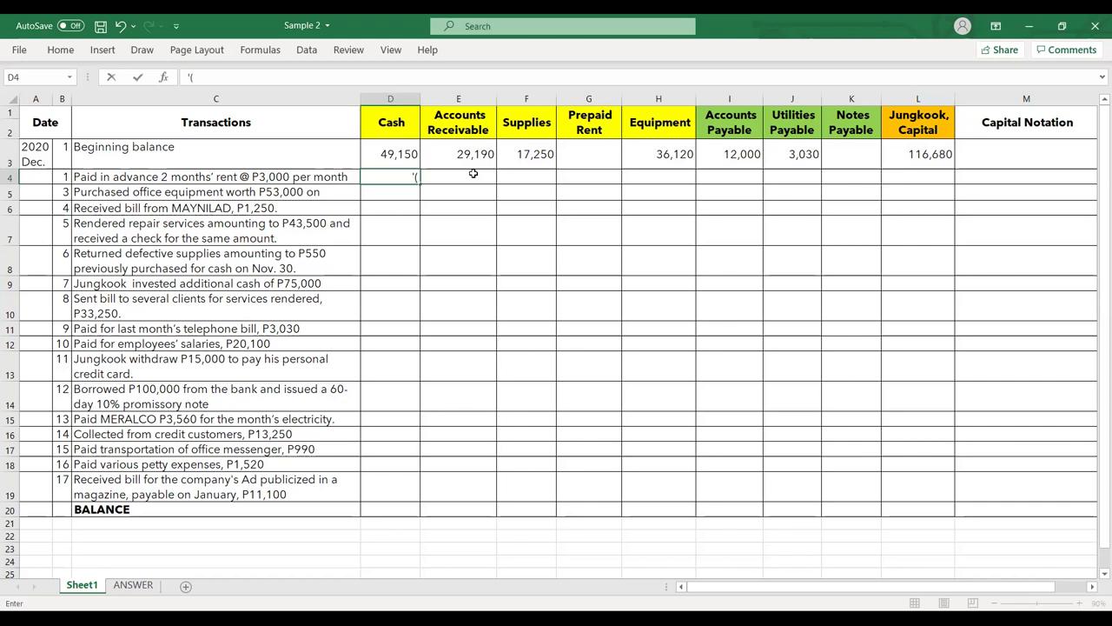
pyautogui.write('6,000)')
pyautogui.press('Return')
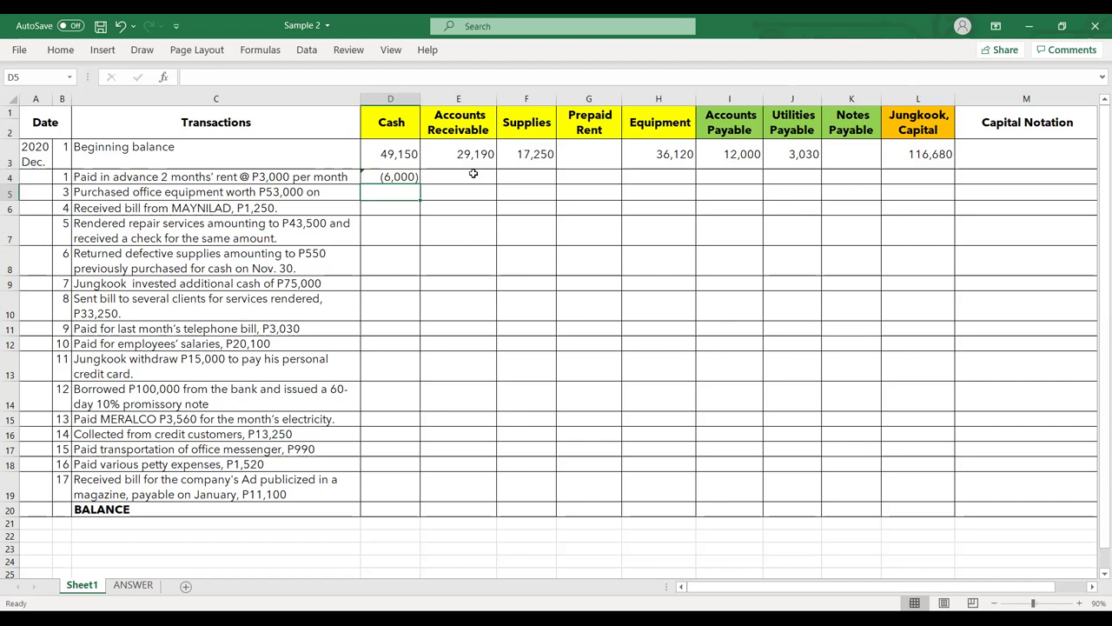
pyautogui.click(370, 180)
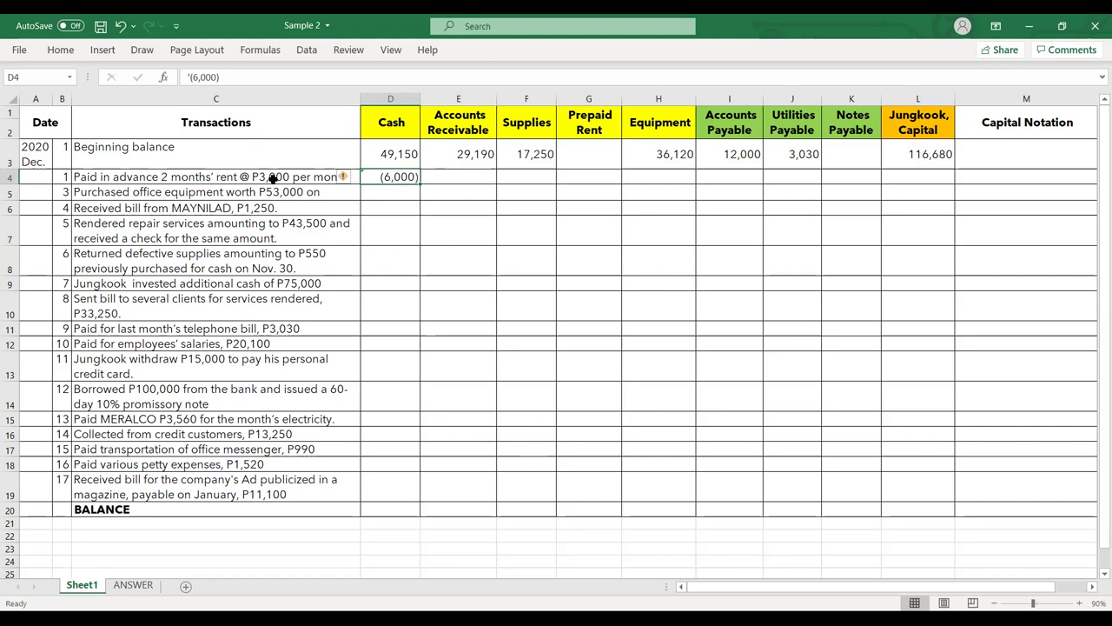
# Enter 6,000 under Prepaid Rent in G4 for the December 1 advance rent payment
pyautogui.click(614, 130)
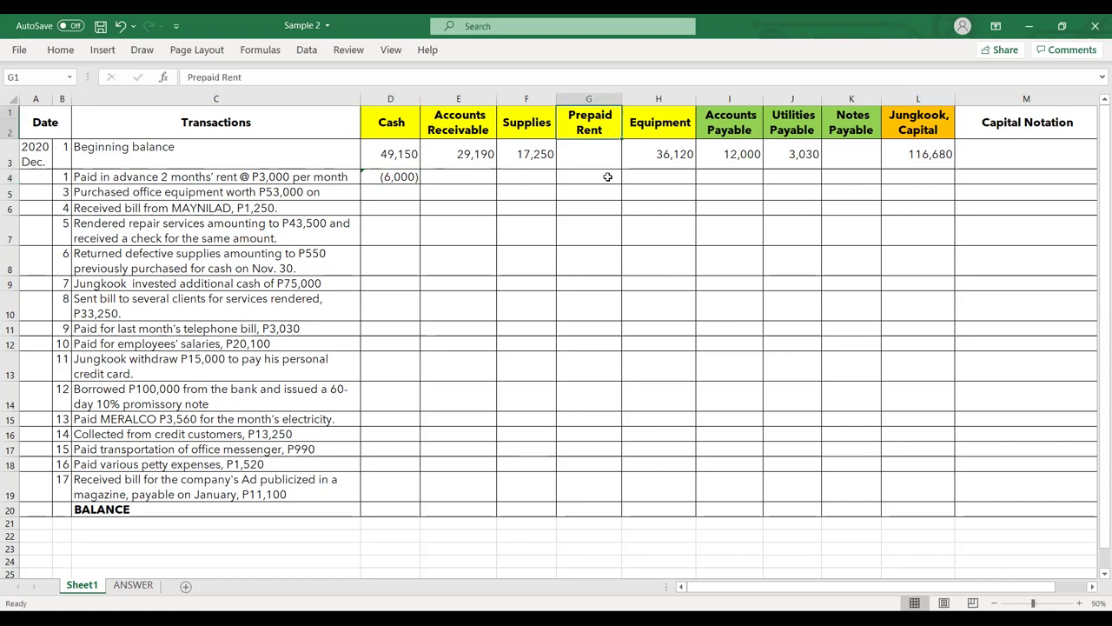
pyautogui.click(596, 178)
pyautogui.click(604, 173)
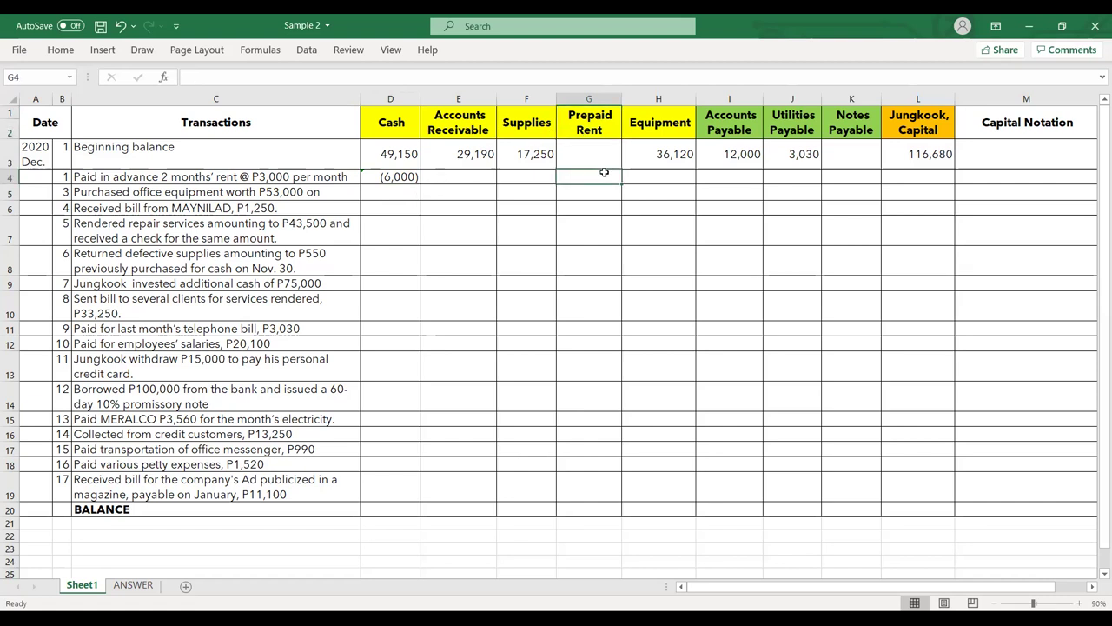
pyautogui.write('6,000')
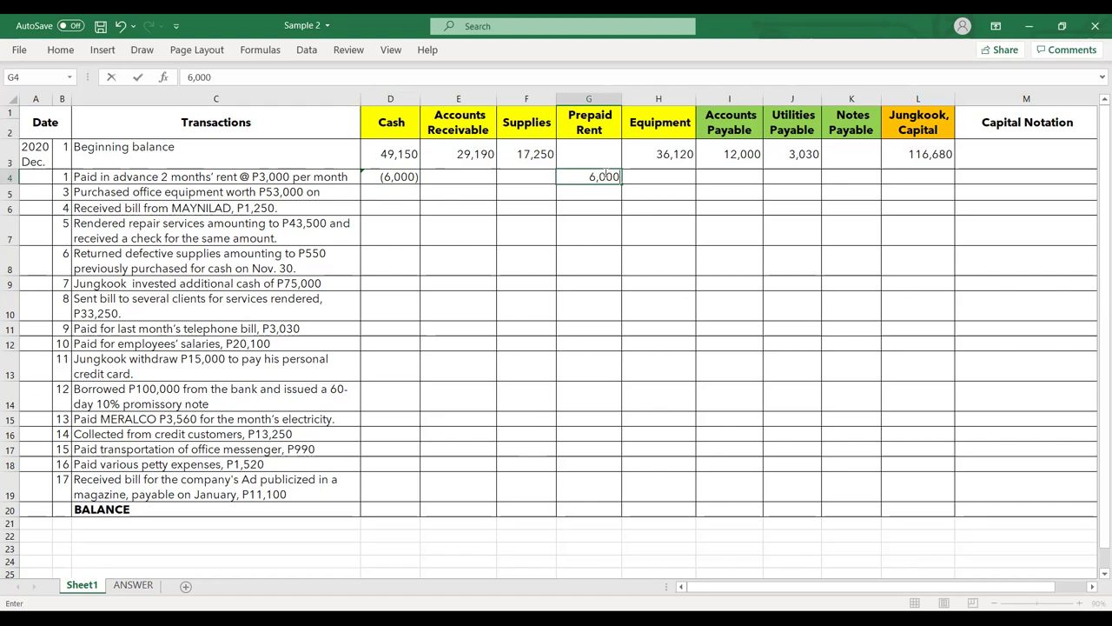
pyautogui.press('Return')
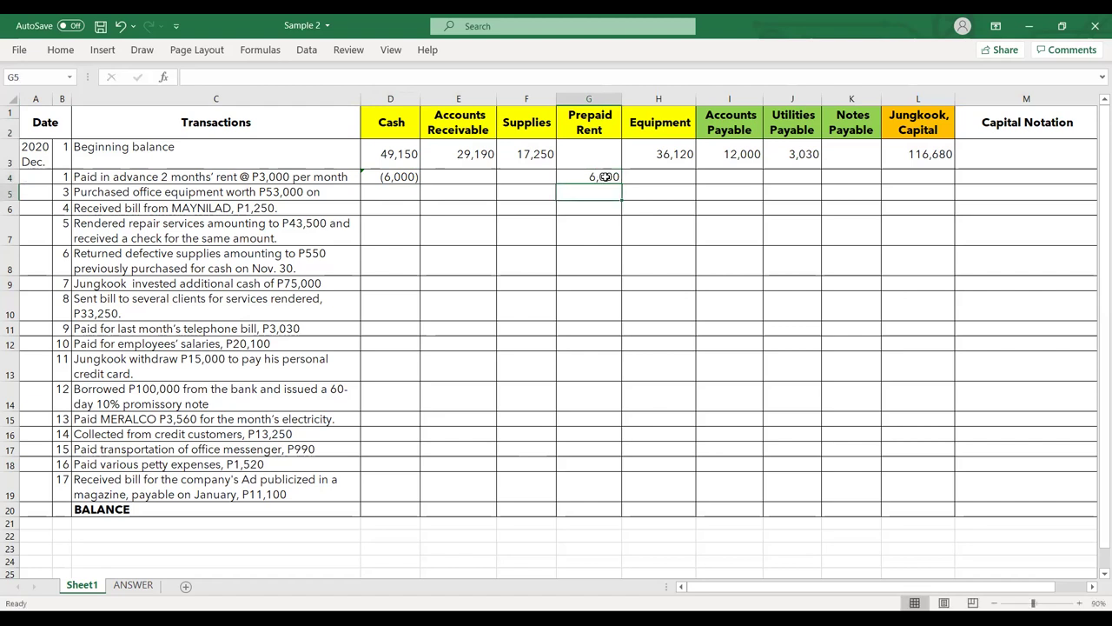
pyautogui.click(613, 129)
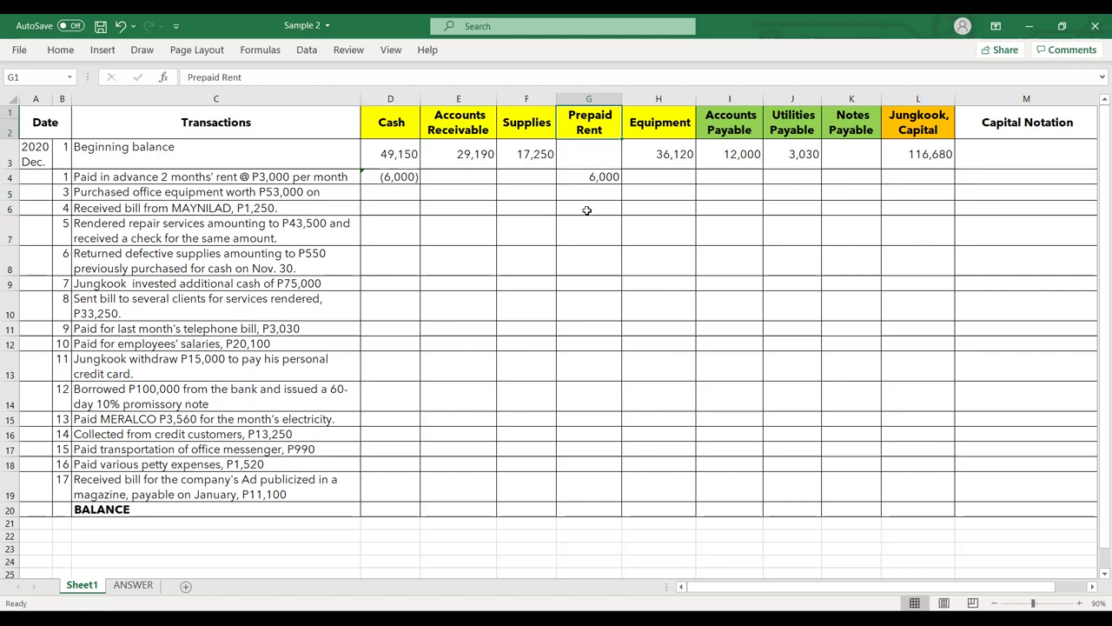
pyautogui.click(1028, 176)
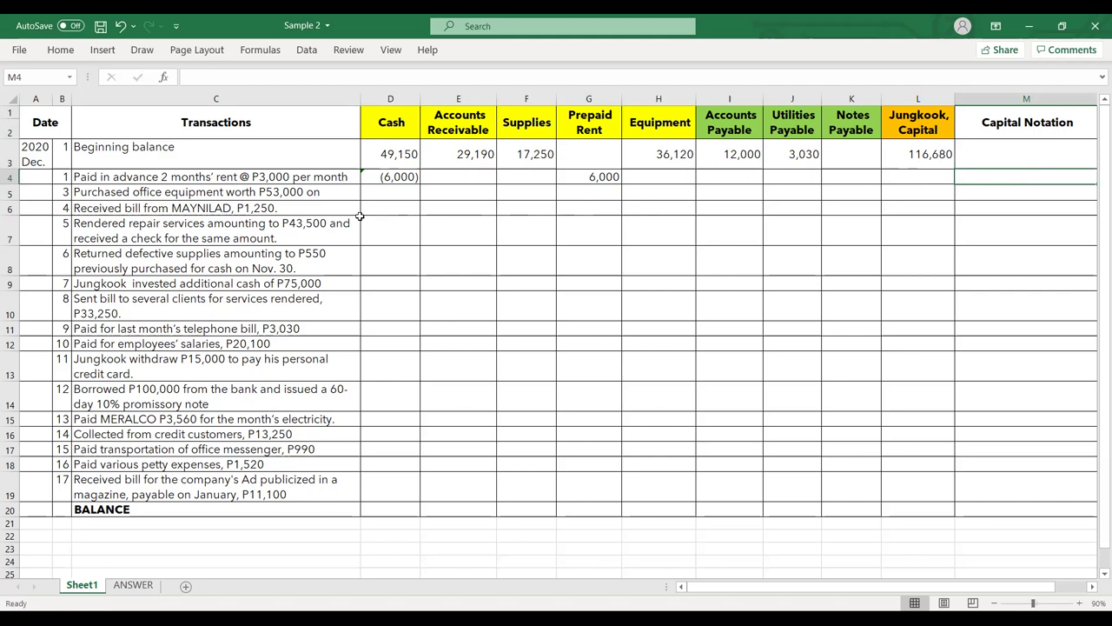
# Try charging the rent payment to capital by clearing Prepaid Rent and copying the Cash amount to L4, then undo both changes
pyautogui.click(593, 175)
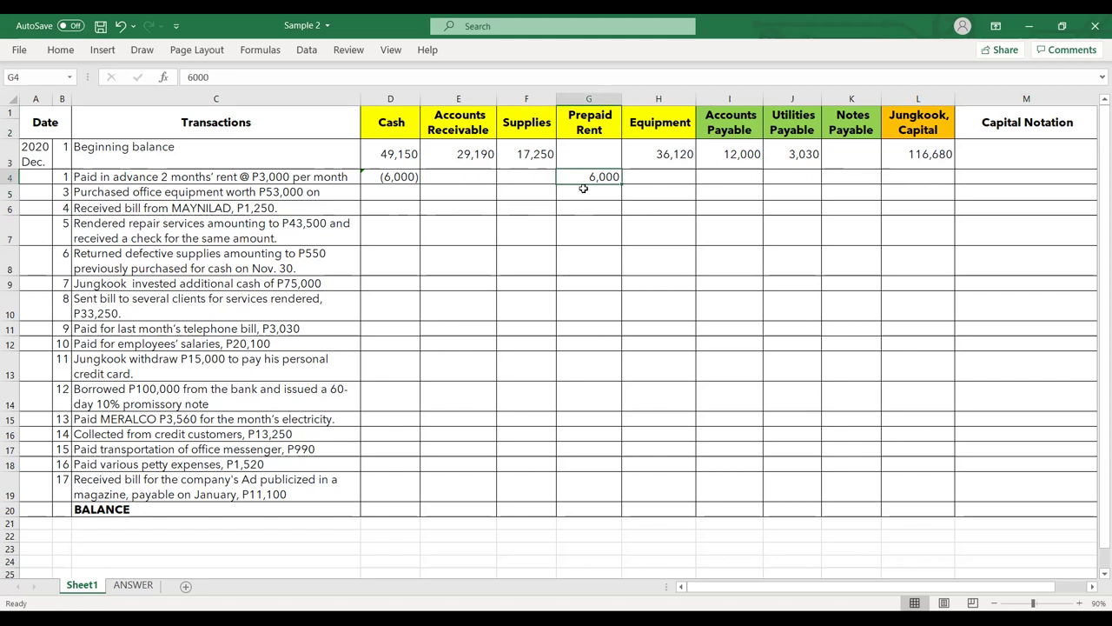
pyautogui.press('Delete')
pyautogui.click(404, 174)
pyautogui.hotkey('ctrl', 'c')
pyautogui.click(918, 175)
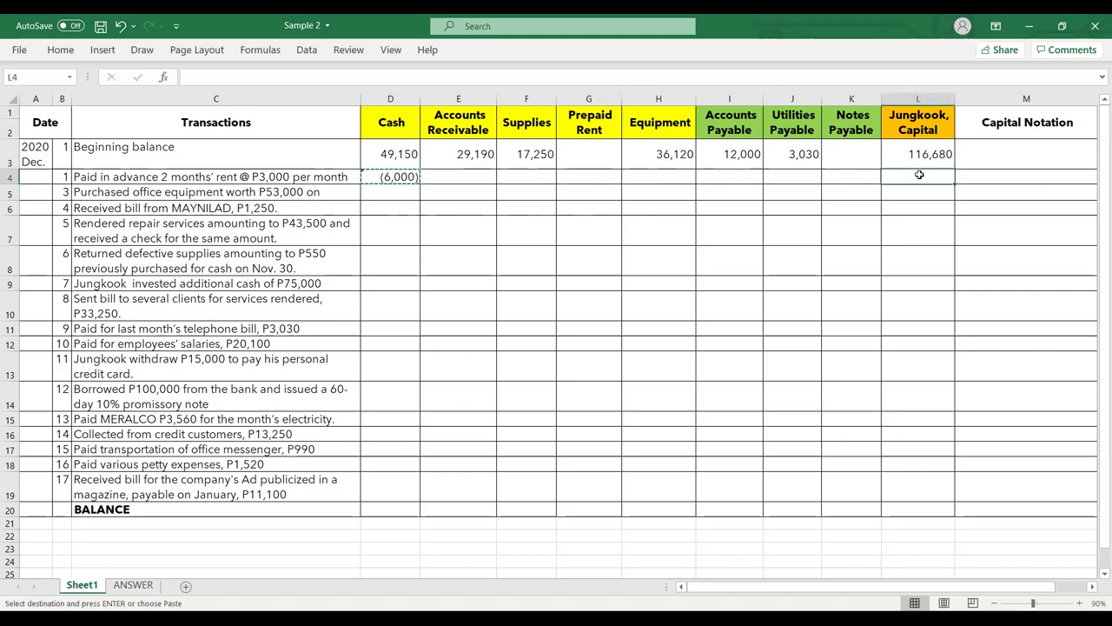
pyautogui.hotkey('ctrl', 'v')
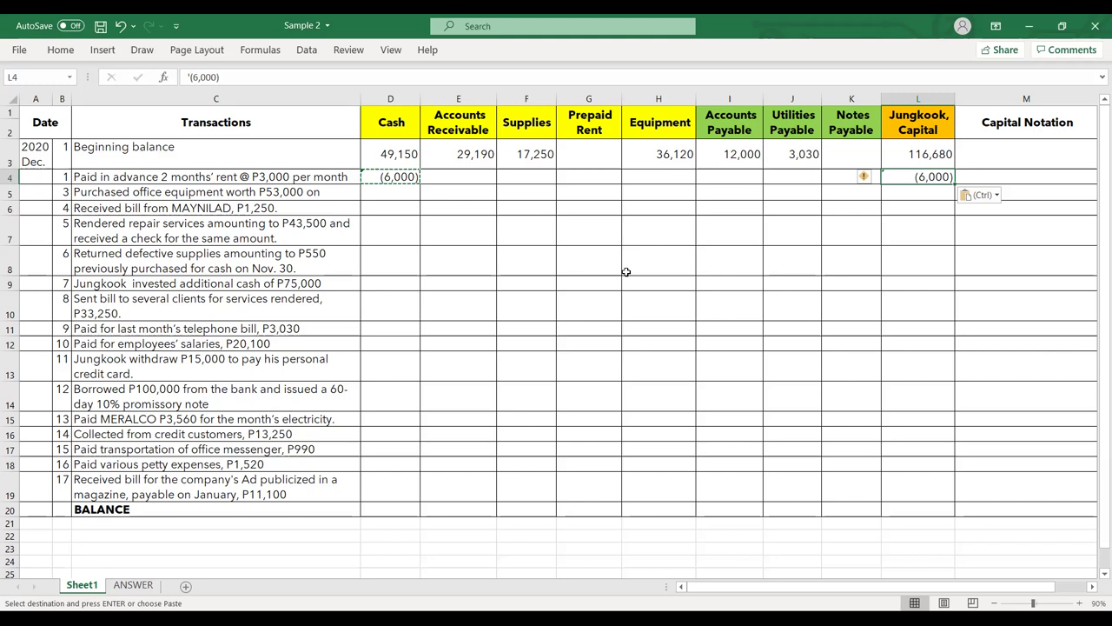
pyautogui.press('ctrl')
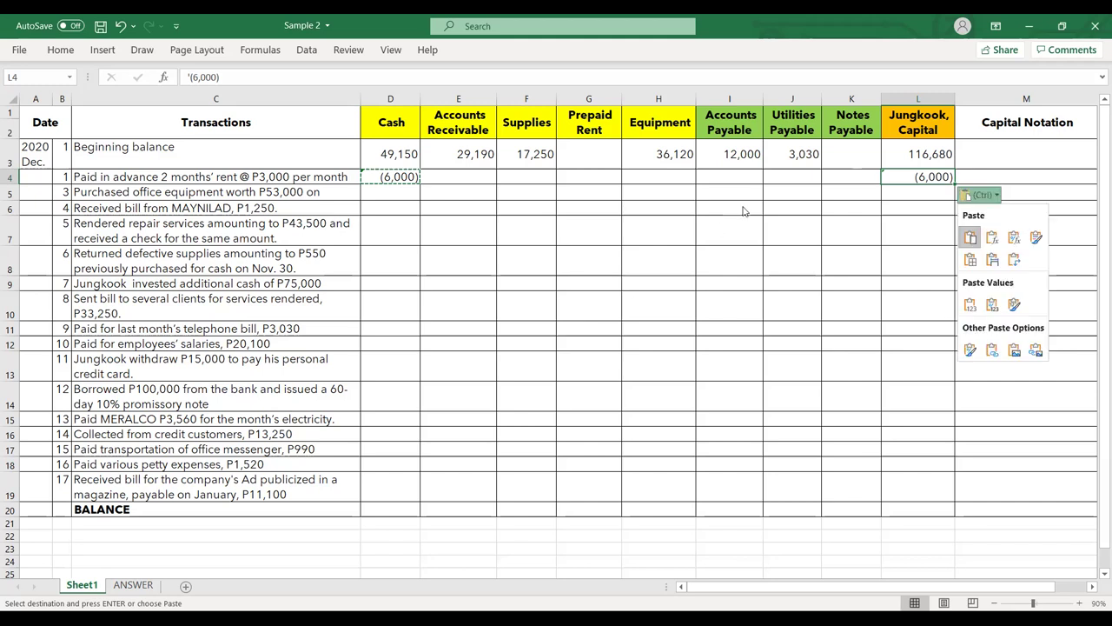
pyautogui.press('ctrl')
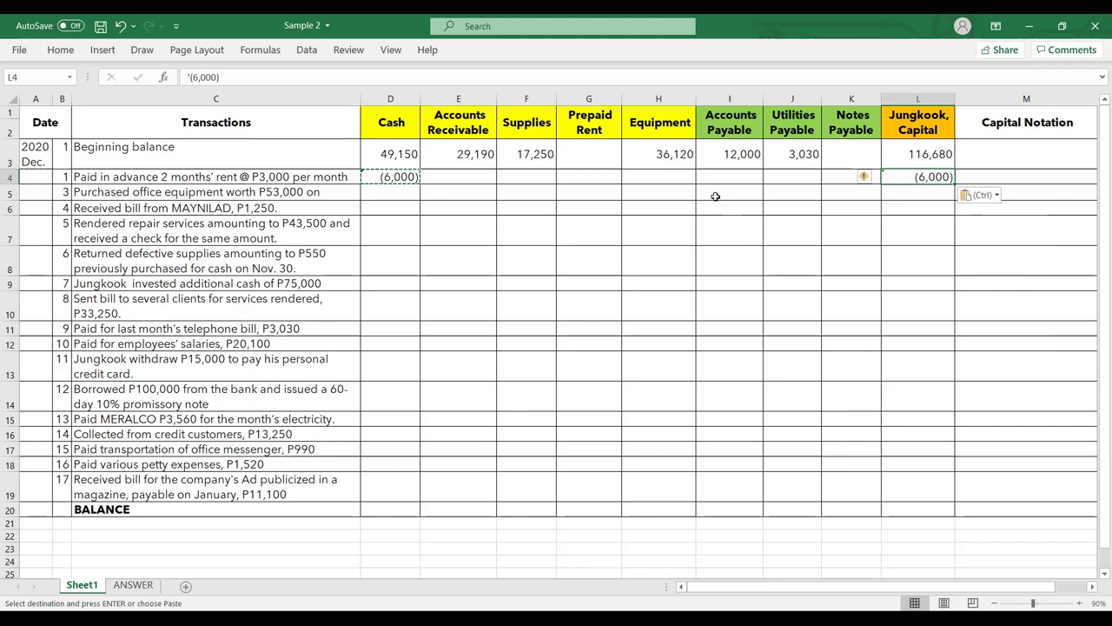
pyautogui.hotkey('ctrl', 'z')
pyautogui.hotkey('ctrl', 'z')
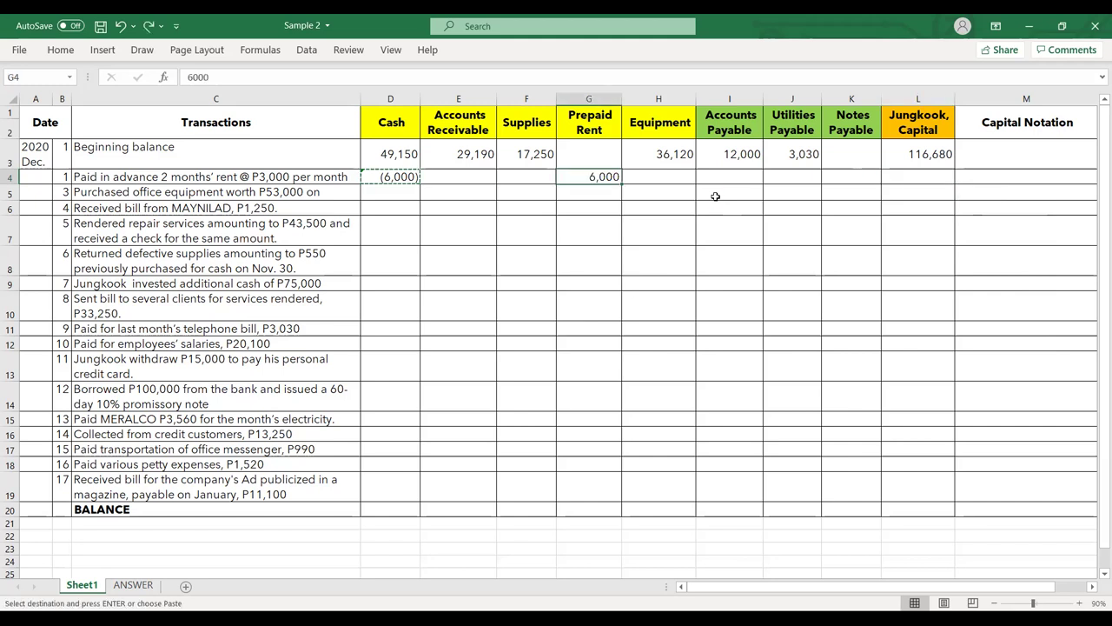
pyautogui.click(392, 193)
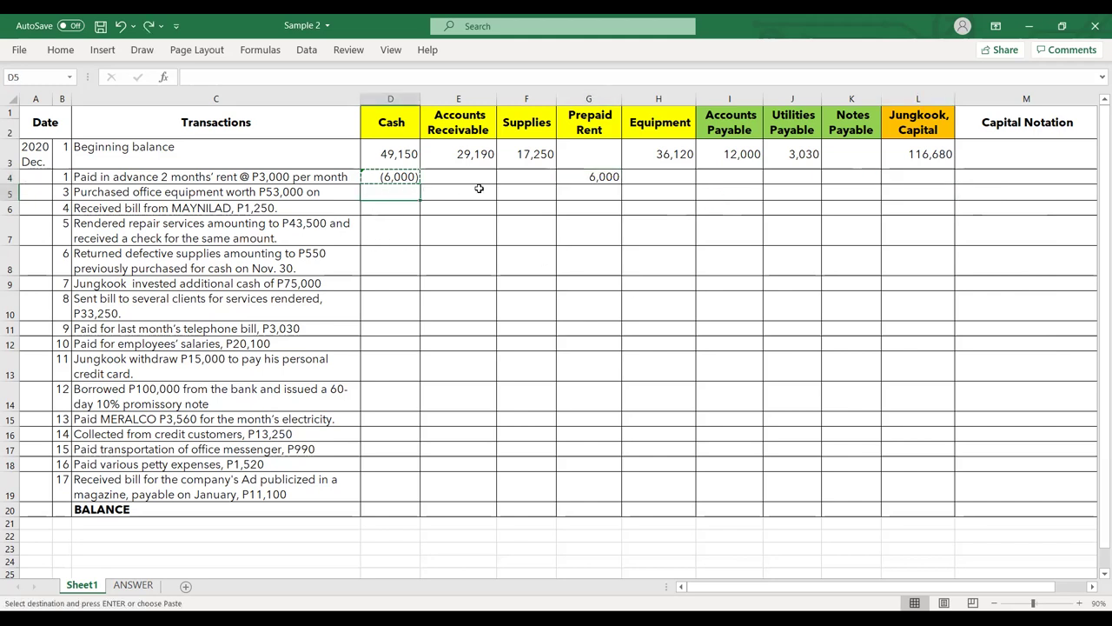
pyautogui.click(515, 178)
pyautogui.press('Escape')
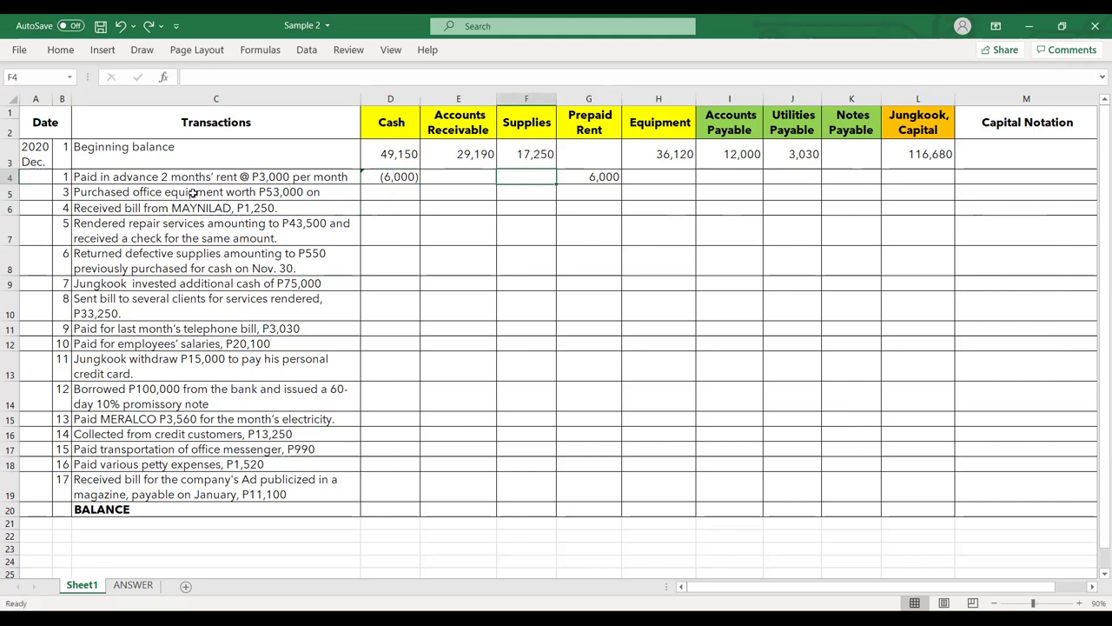
# Heighten row 5 to show the full December 3 transaction and enter 53,000 under Equipment in H5
pyautogui.click(140, 197)
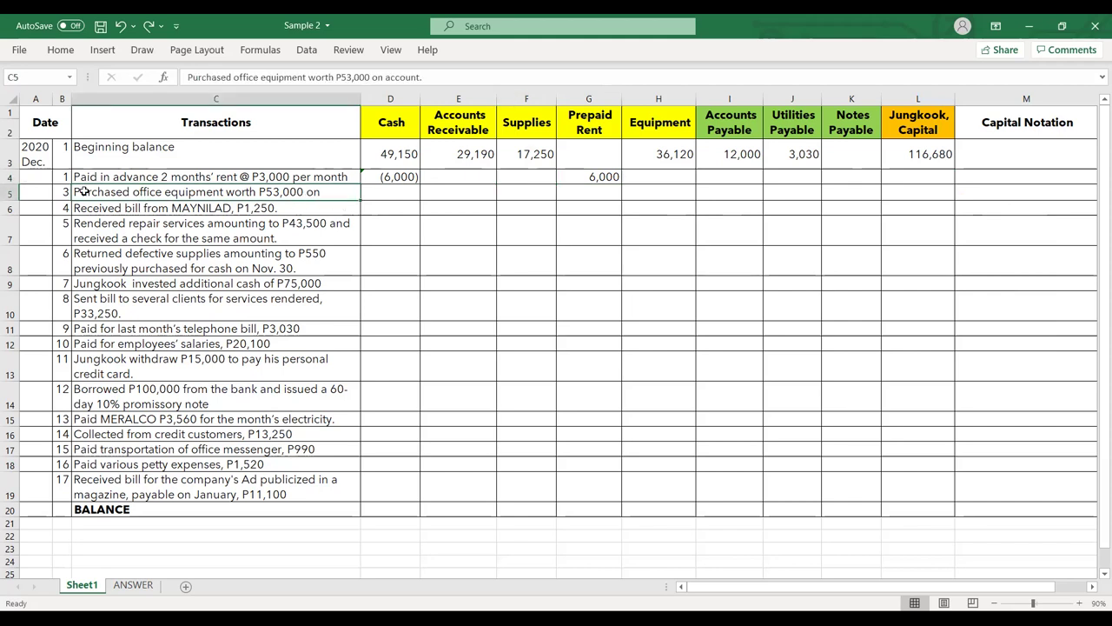
pyautogui.moveTo(11, 200); pyautogui.dragTo(11, 212)
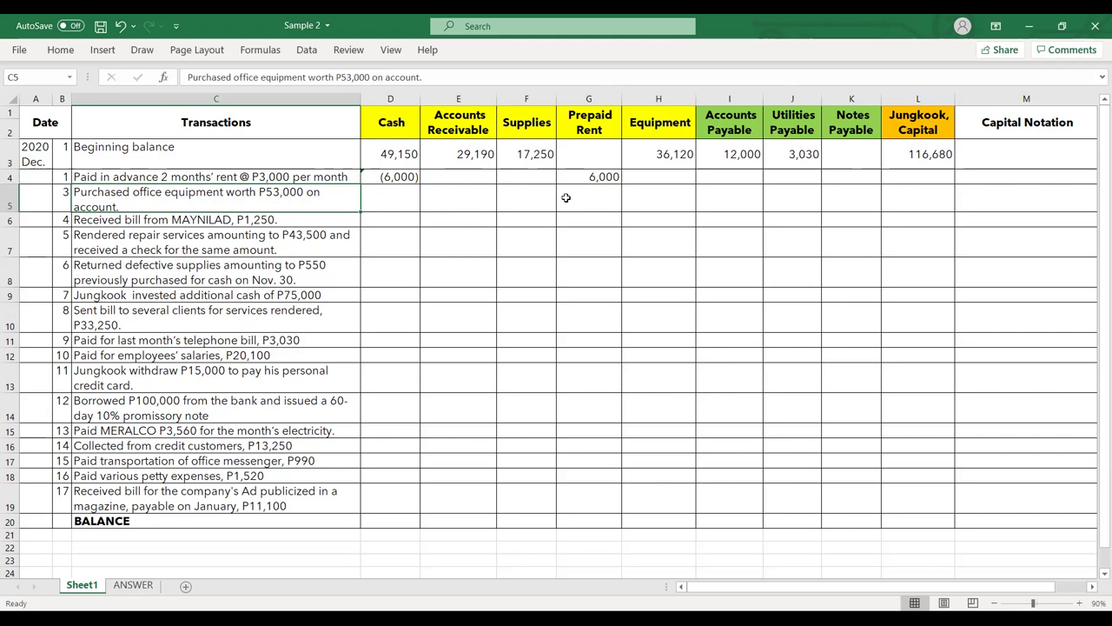
pyautogui.click(643, 200)
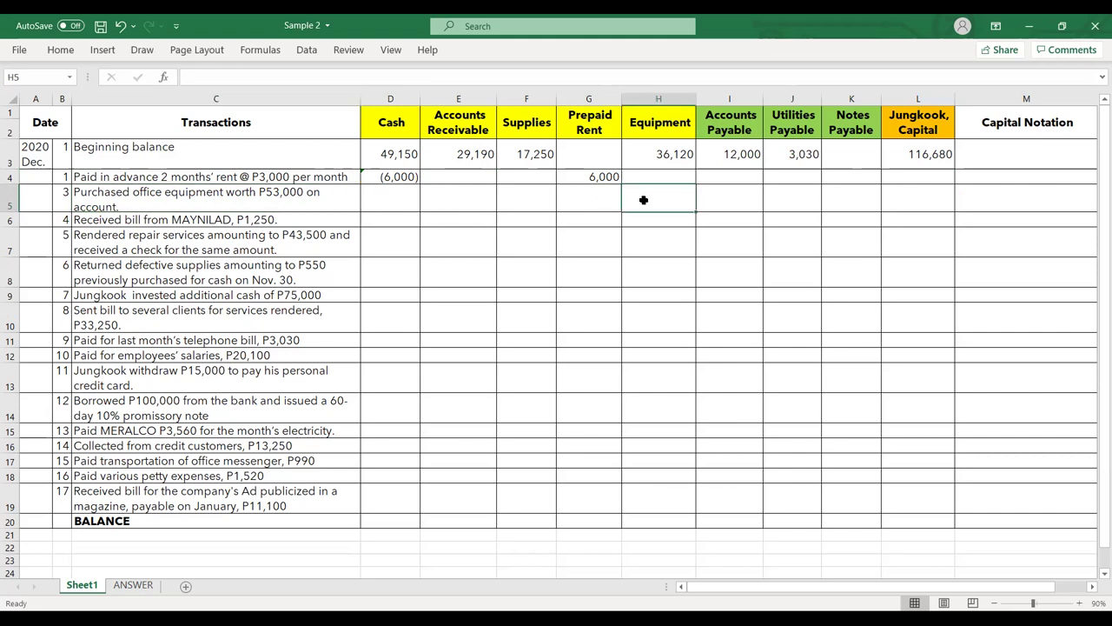
pyautogui.write('53,000')
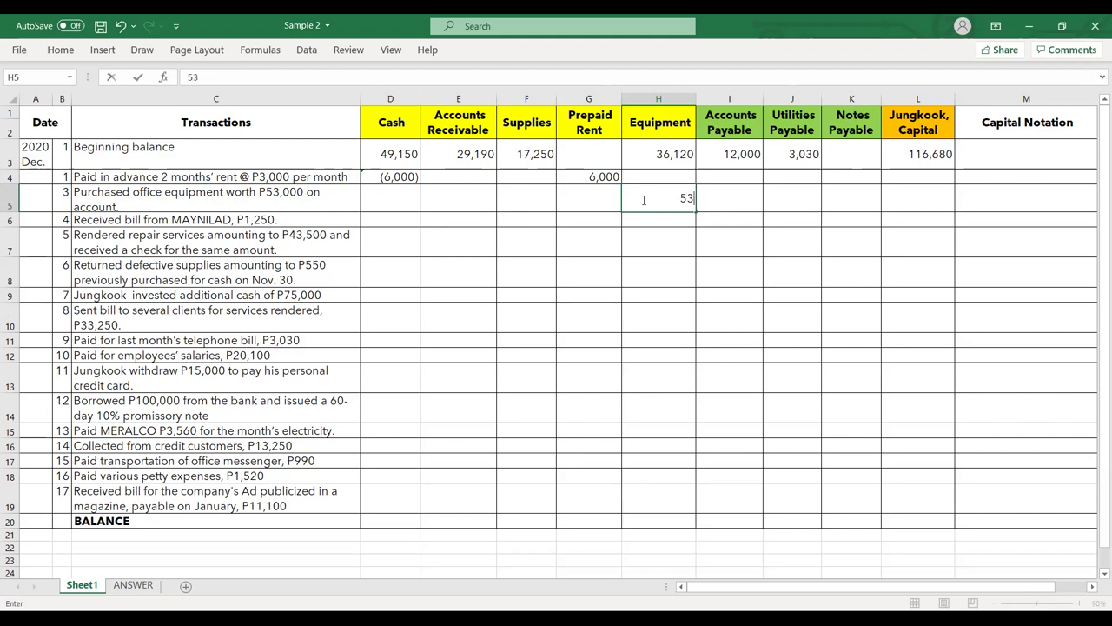
pyautogui.press('Return')
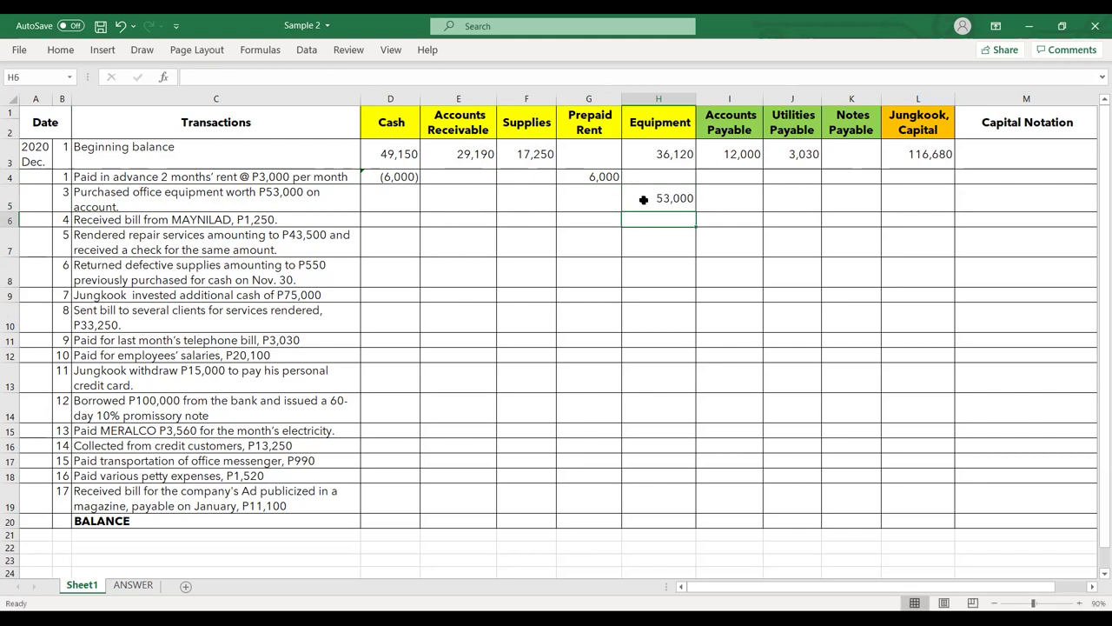
# Copy the December 3 Equipment amount to Accounts Payable in I5, since the purchase was on account
pyautogui.click(643, 199)
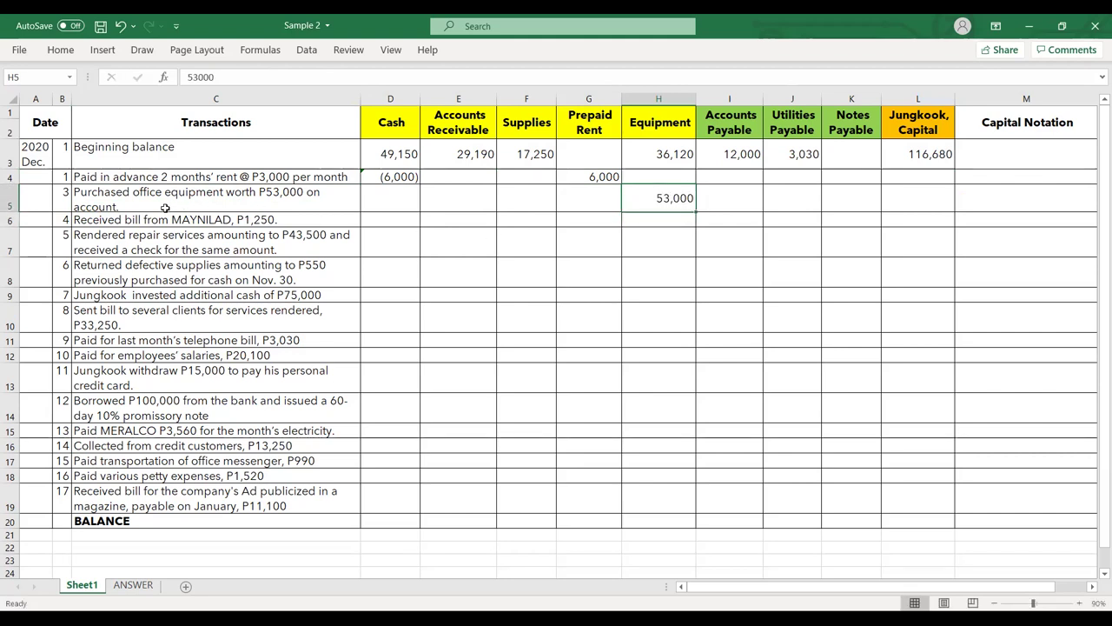
pyautogui.hotkey('ctrl', 'c')
pyautogui.click(736, 201)
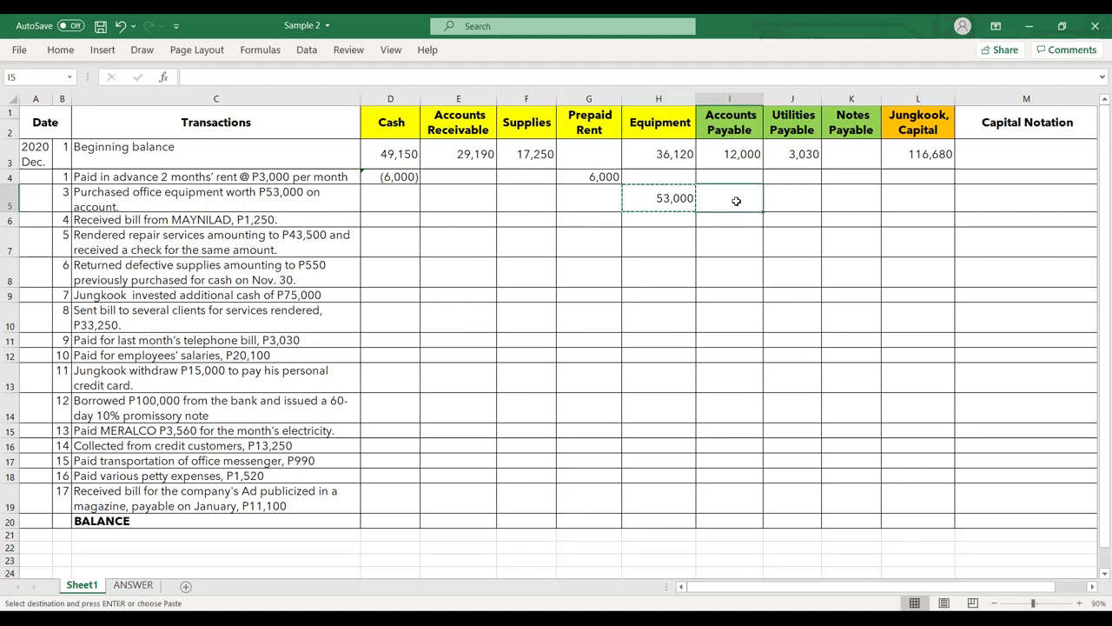
pyautogui.hotkey('ctrl', 'v')
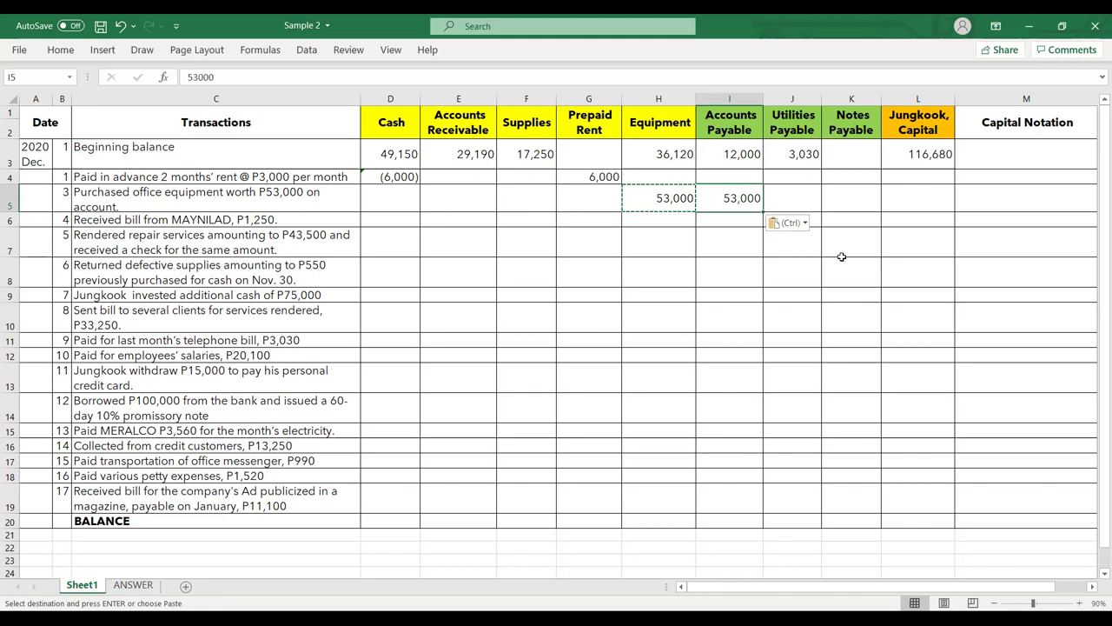
pyautogui.click(808, 206)
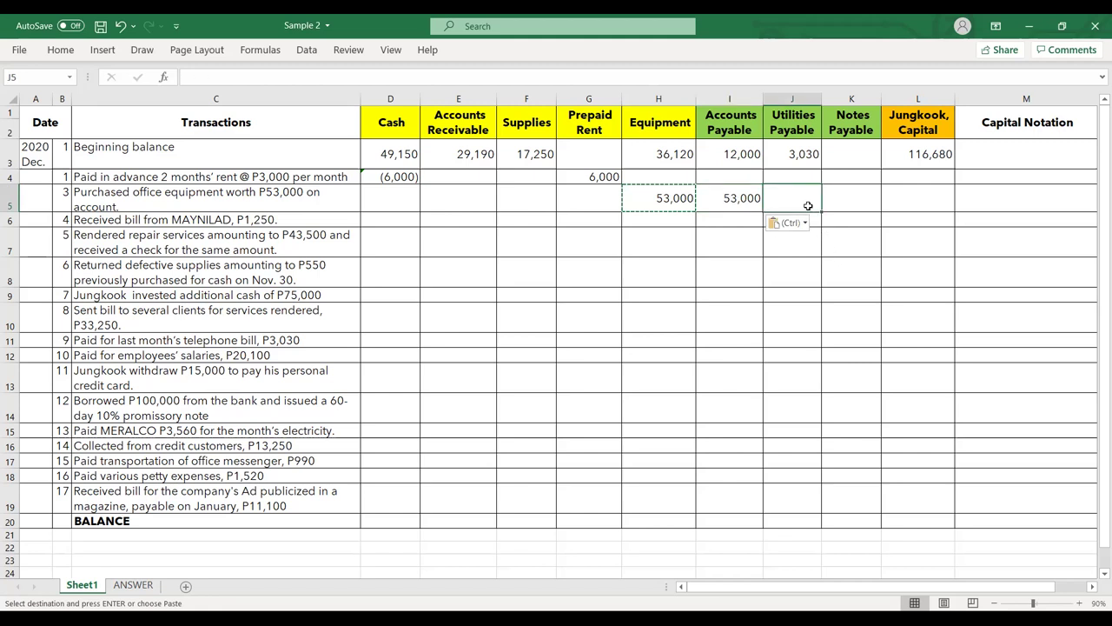
pyautogui.press('Escape')
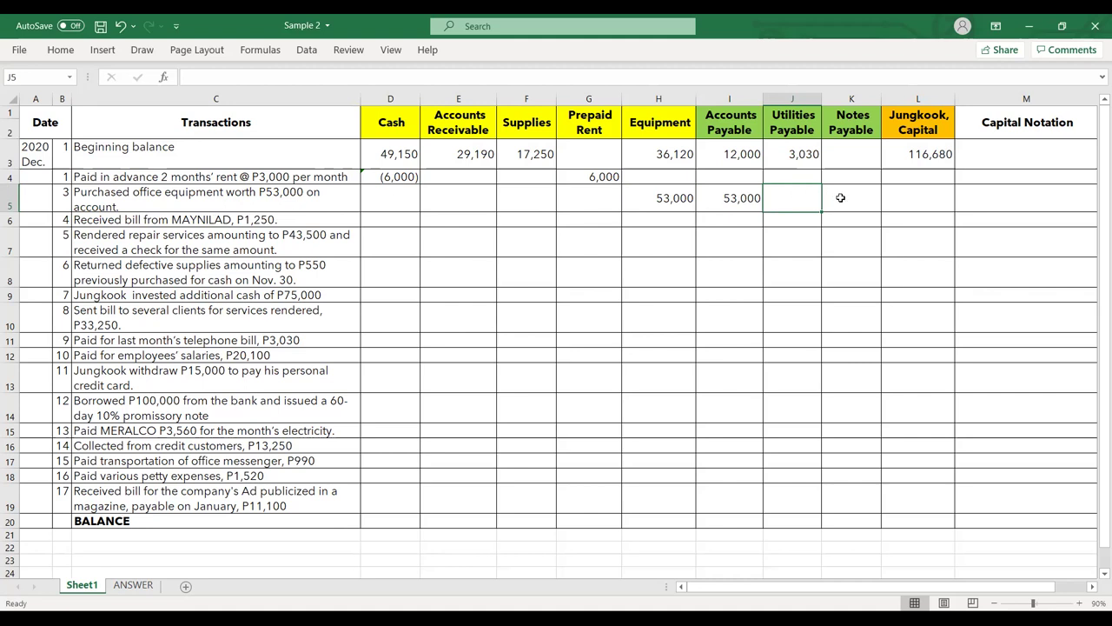
pyautogui.click(730, 198)
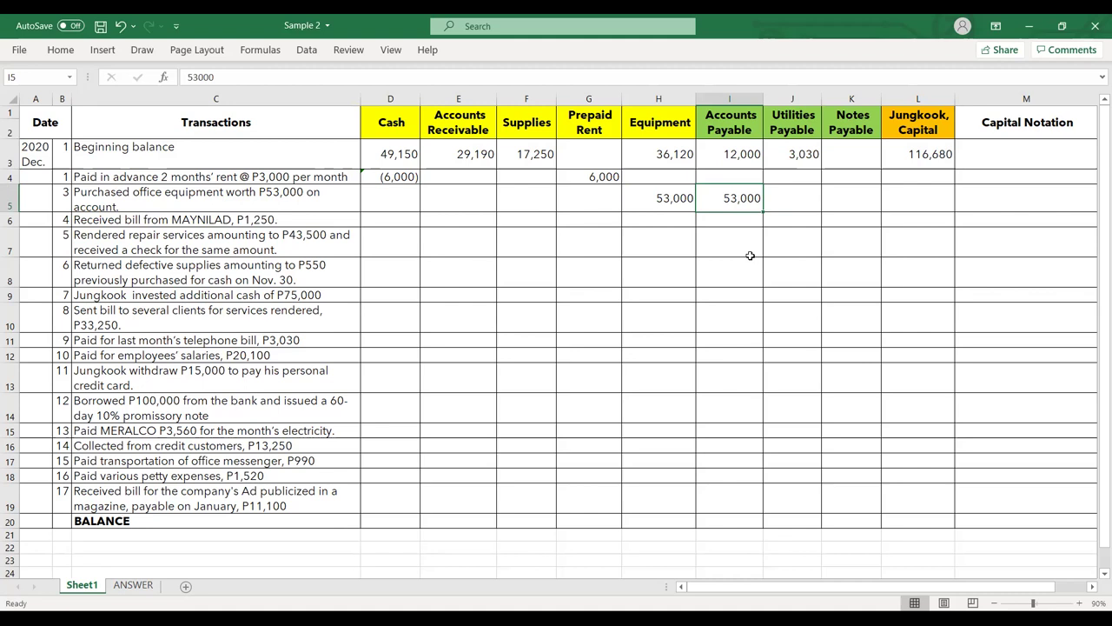
pyautogui.click(654, 198)
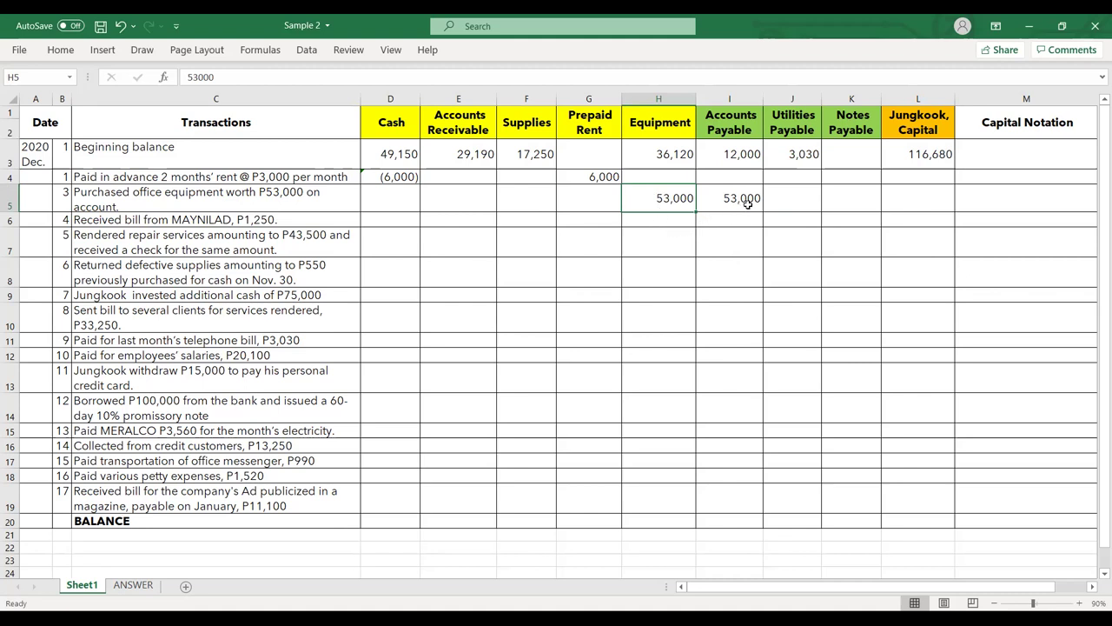
pyautogui.click(758, 196)
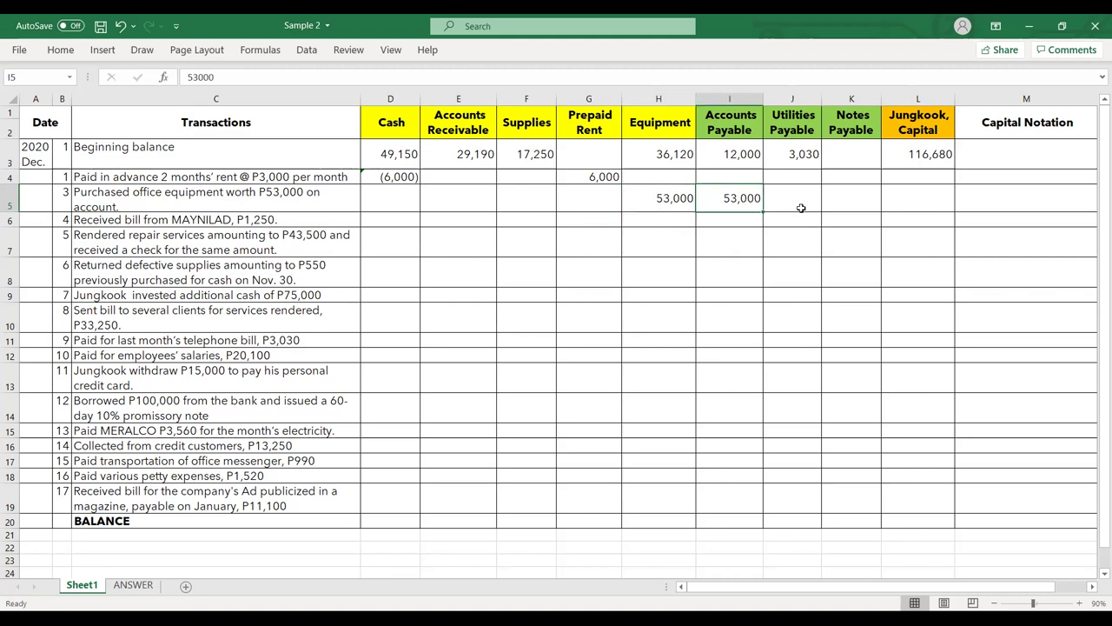
pyautogui.click(989, 201)
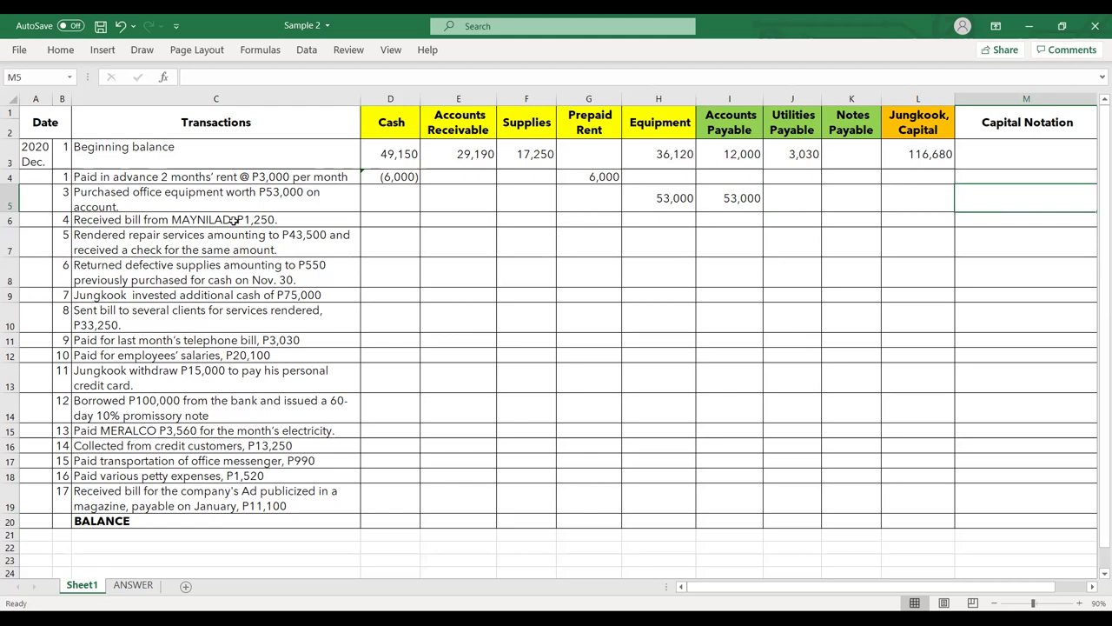
# Enter 1,250 under Utilities Payable in J6 for the December 4 MAYNILAD bill
pyautogui.click(205, 220)
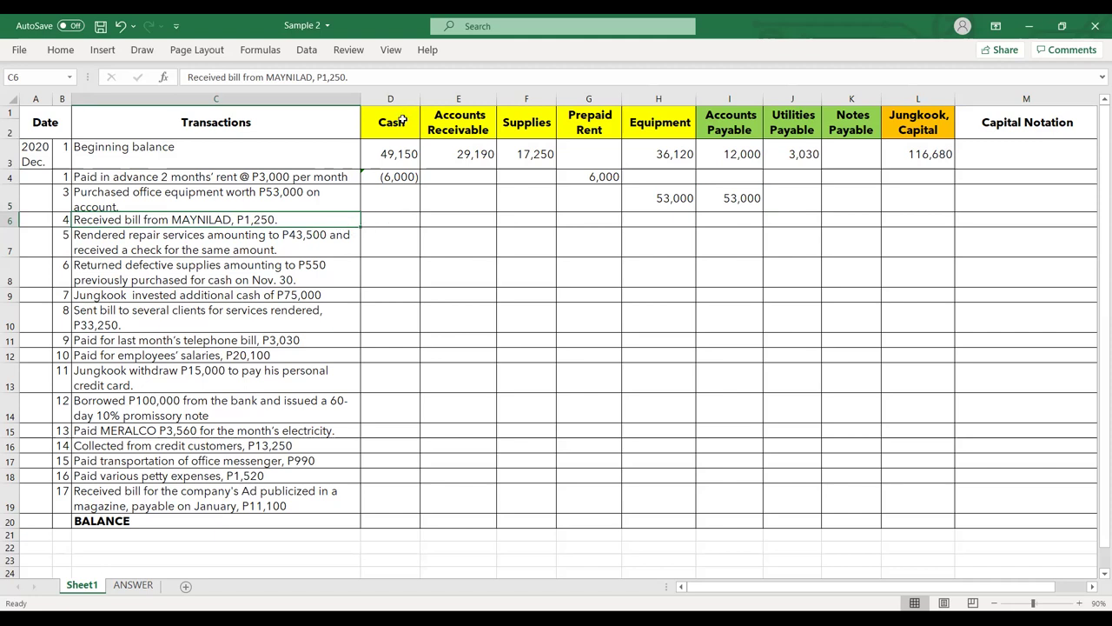
pyautogui.click(386, 219)
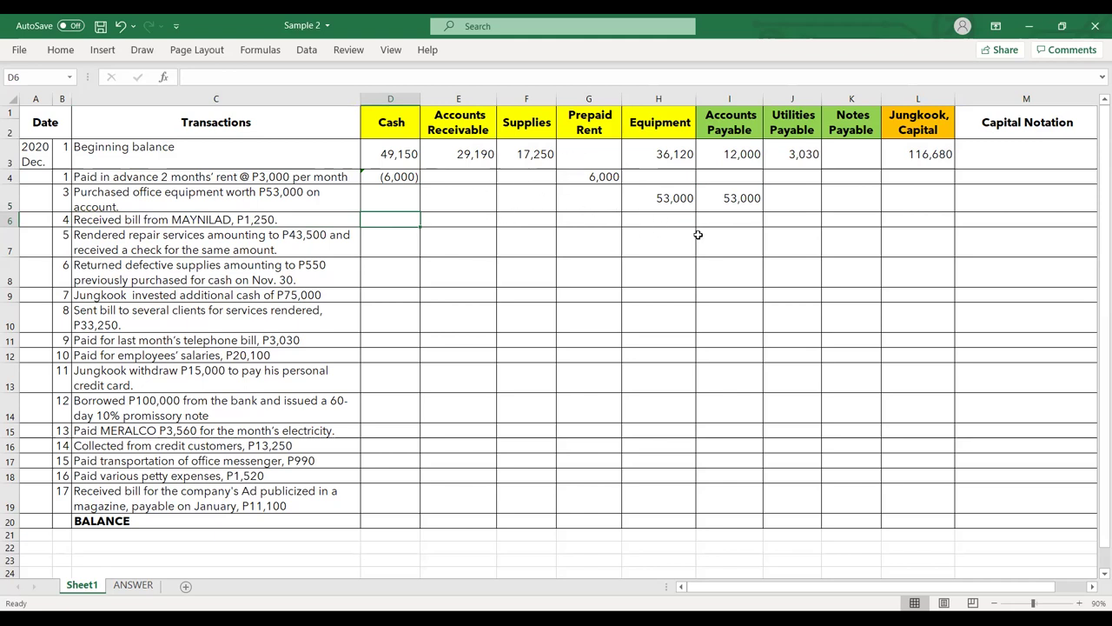
pyautogui.click(795, 221)
pyautogui.write('1')
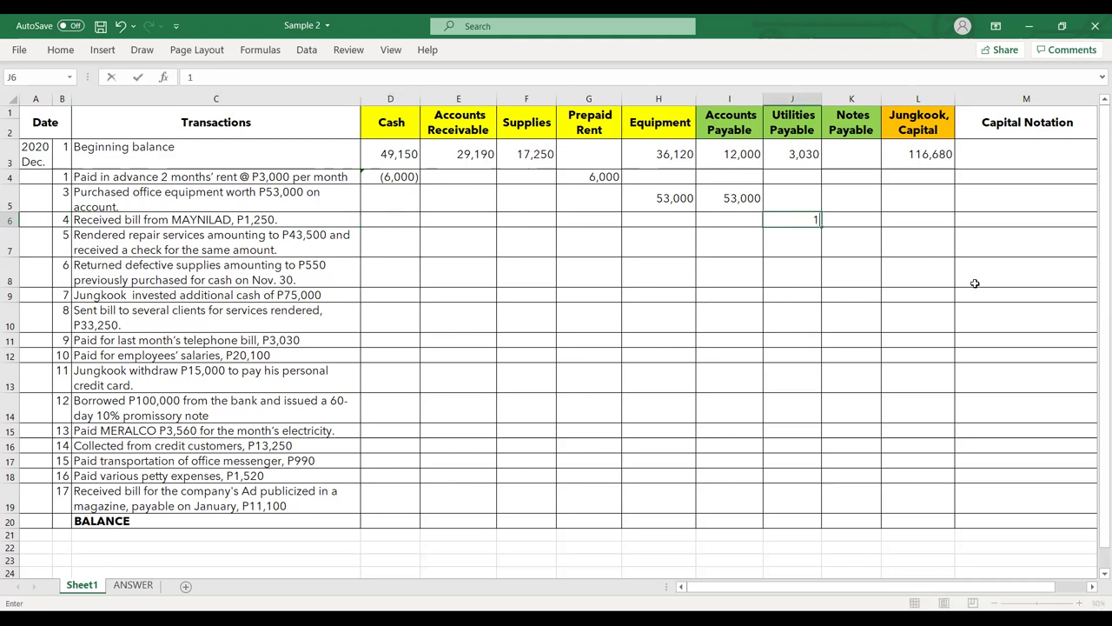
pyautogui.write(',250')
pyautogui.press('Return')
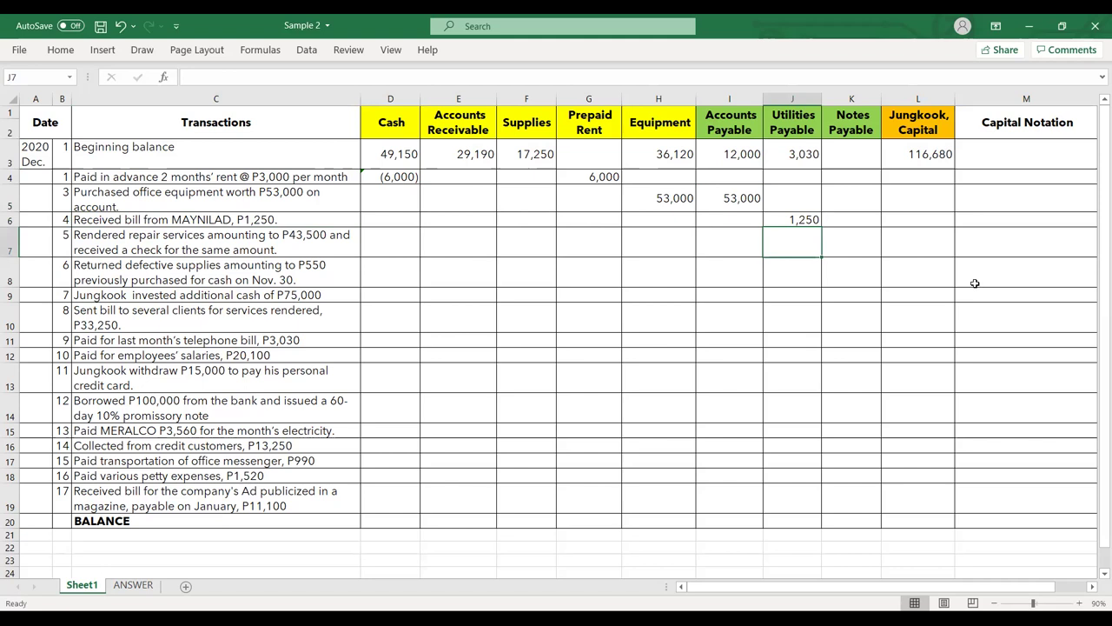
# Record the December 4 MAYNILAD bill as (1,250) in the Capital column, entered as text in L6
pyautogui.click(799, 219)
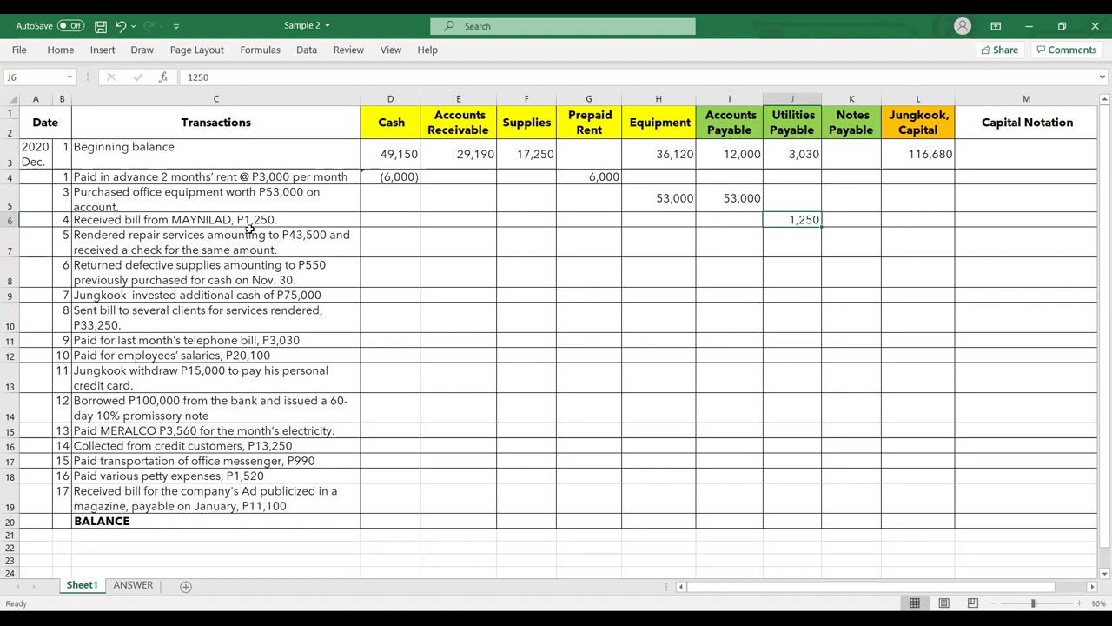
pyautogui.press('Right')
pyautogui.press('Right')
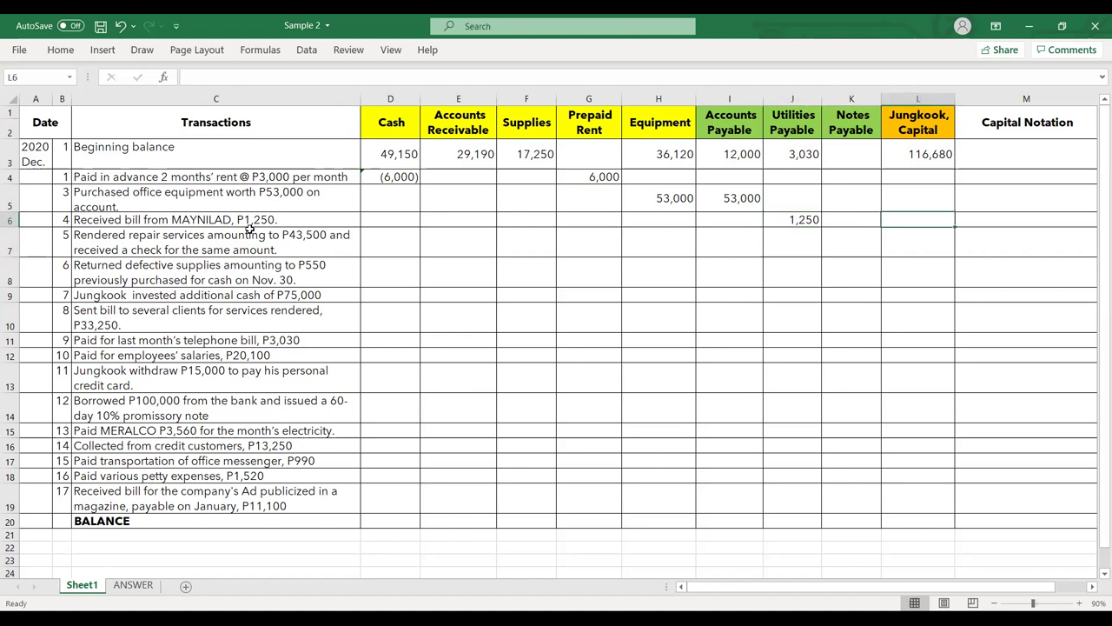
pyautogui.write("'(12")
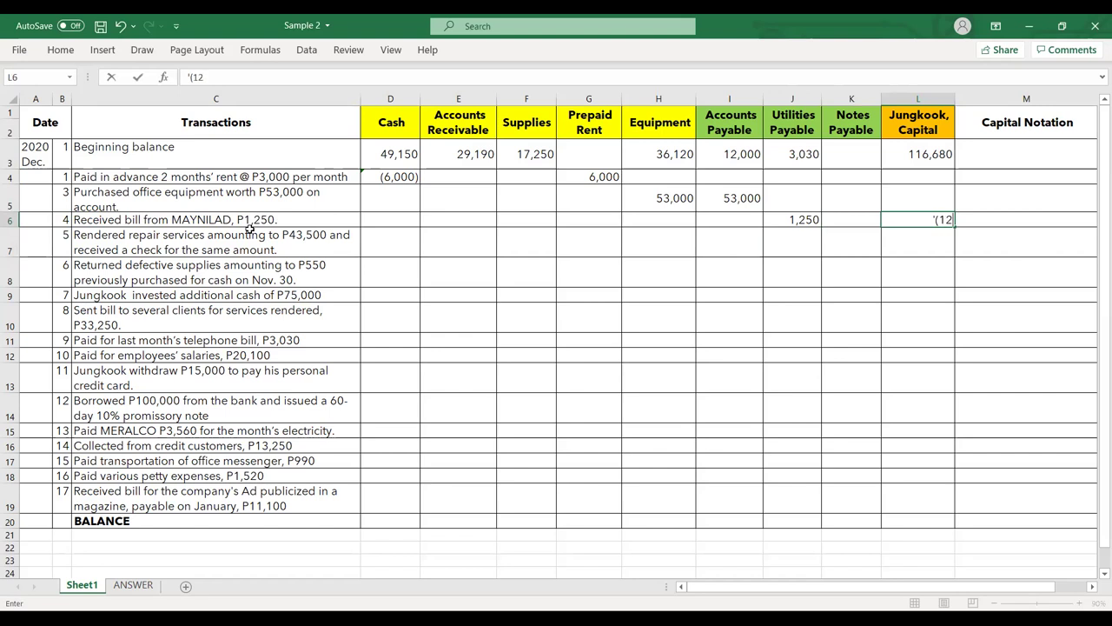
pyautogui.write(',250)')
pyautogui.press('Return')
pyautogui.press('Return')
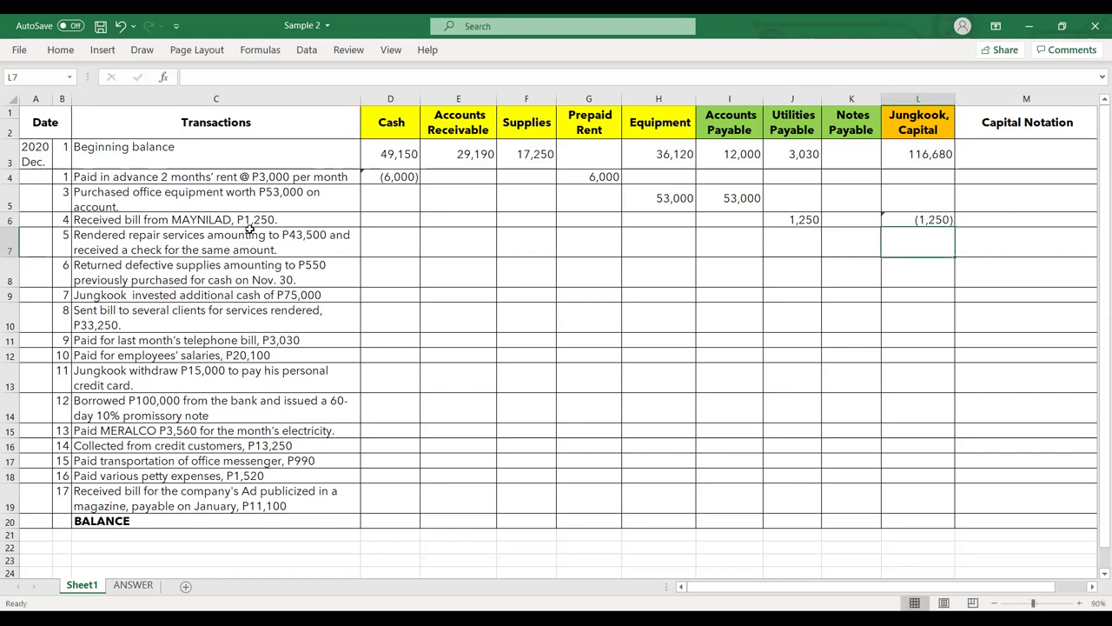
# Label the December 4 capital decrease "Utilities expense" in the Capital Notation cell M6
pyautogui.press('Up')
pyautogui.press('Up')
pyautogui.press('Right')
pyautogui.write('Utilities ')
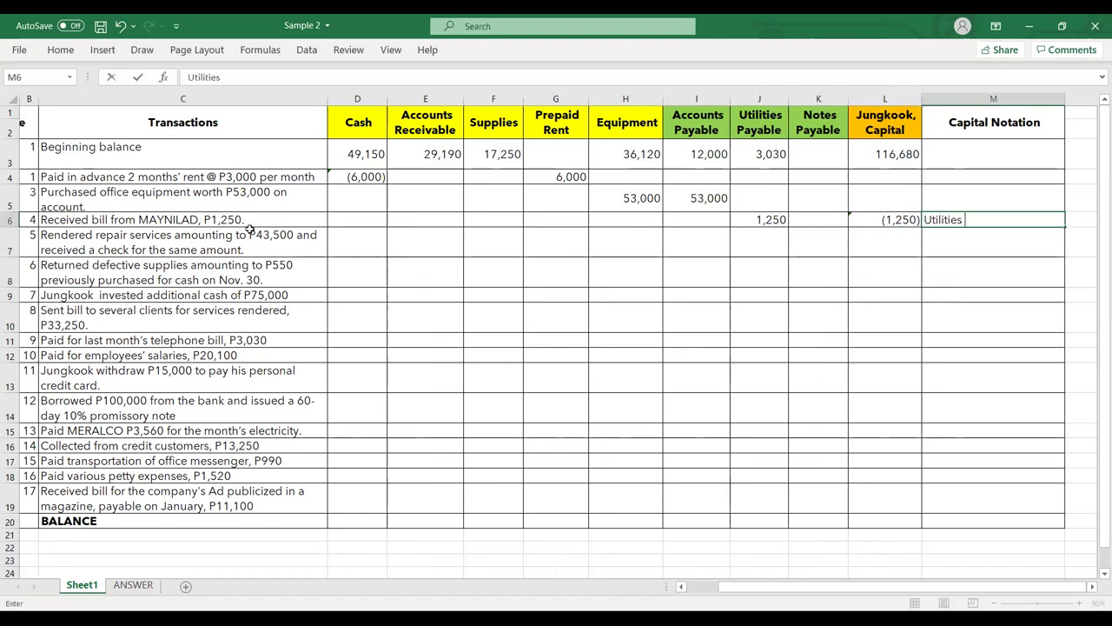
pyautogui.write('expense')
pyautogui.press('Return')
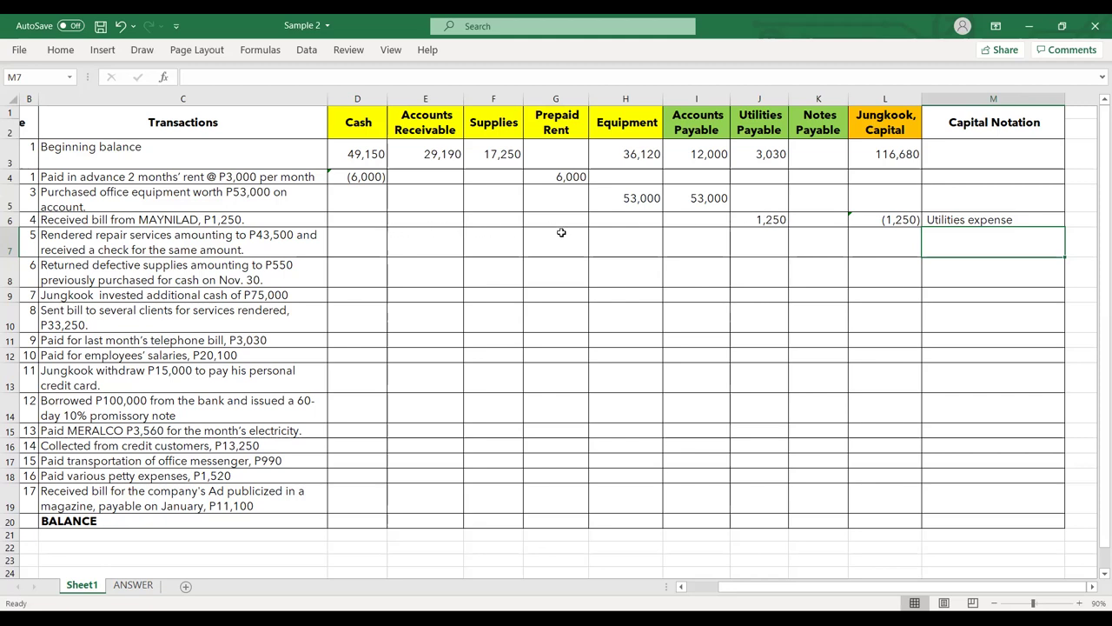
pyautogui.click(772, 221)
pyautogui.click(895, 216)
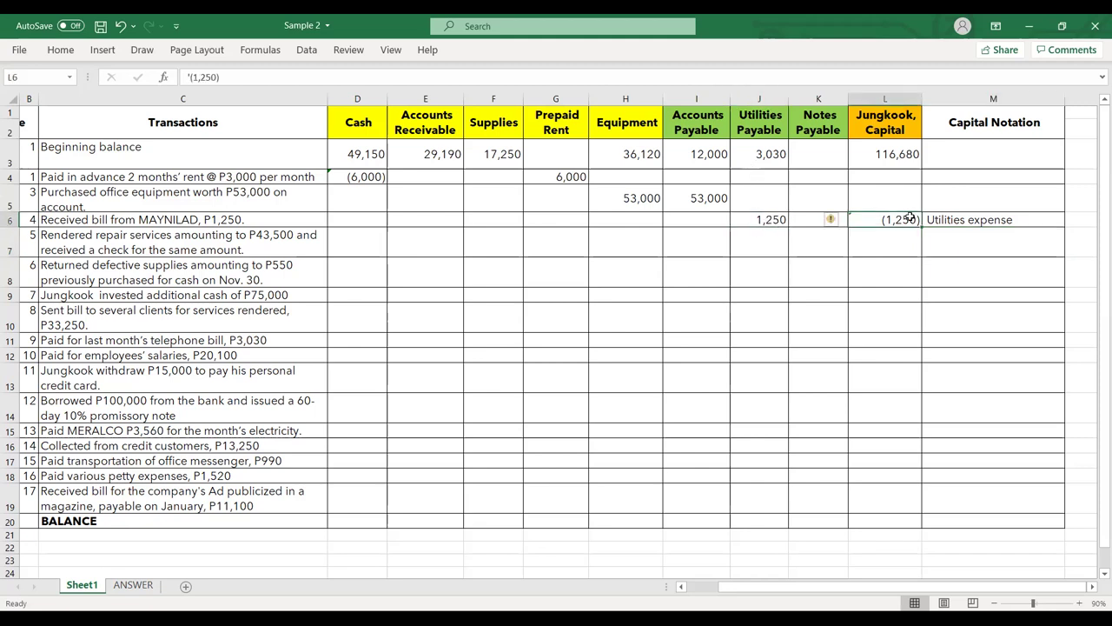
# Enter 43,500 under Cash in D7 for the December 5 repair services paid by check
pyautogui.click(330, 270)
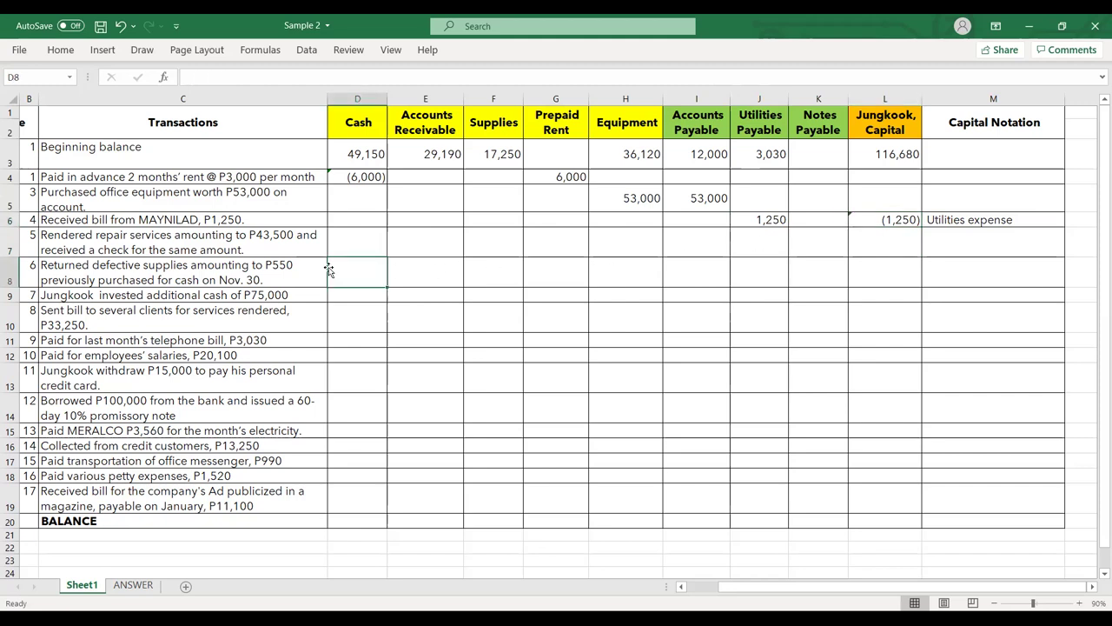
pyautogui.moveTo(745, 588); pyautogui.dragTo(710, 599)
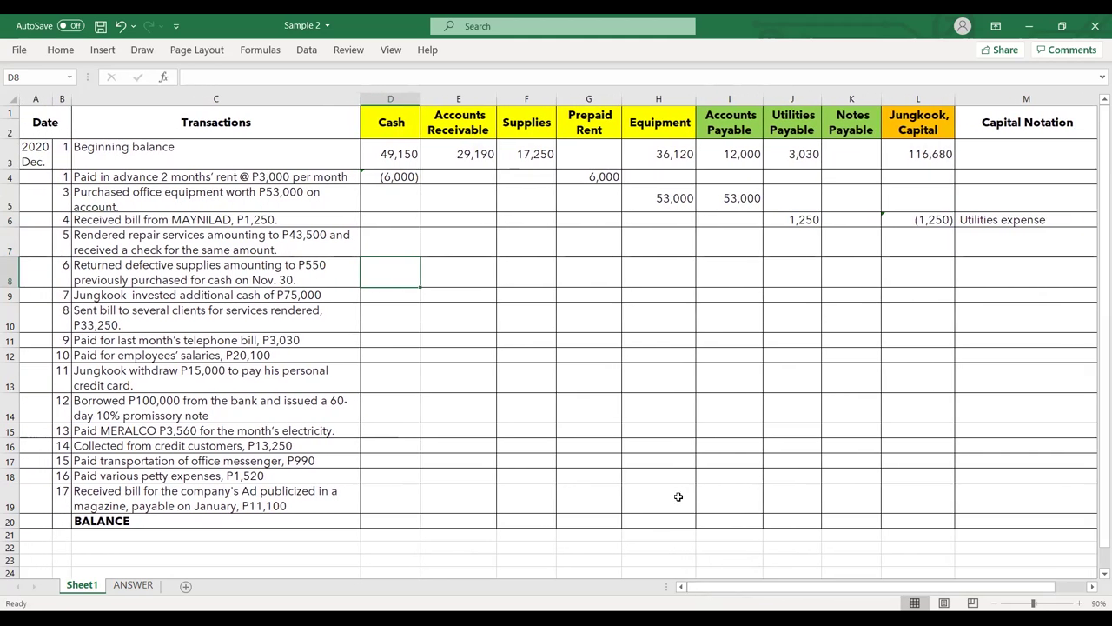
pyautogui.click(298, 235)
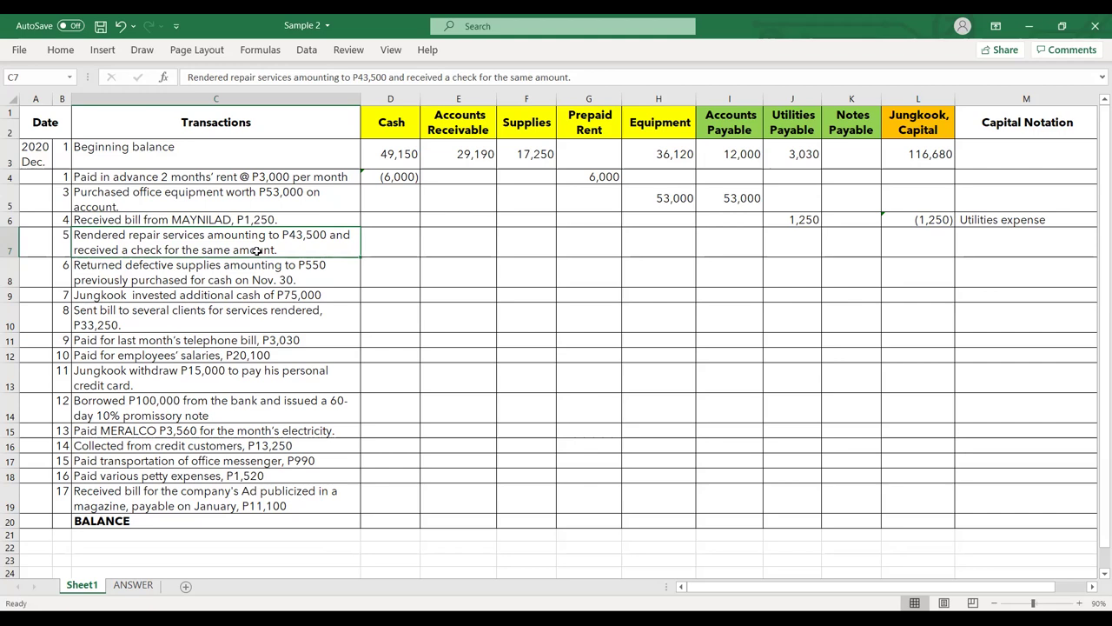
pyautogui.click(382, 248)
pyautogui.write('43')
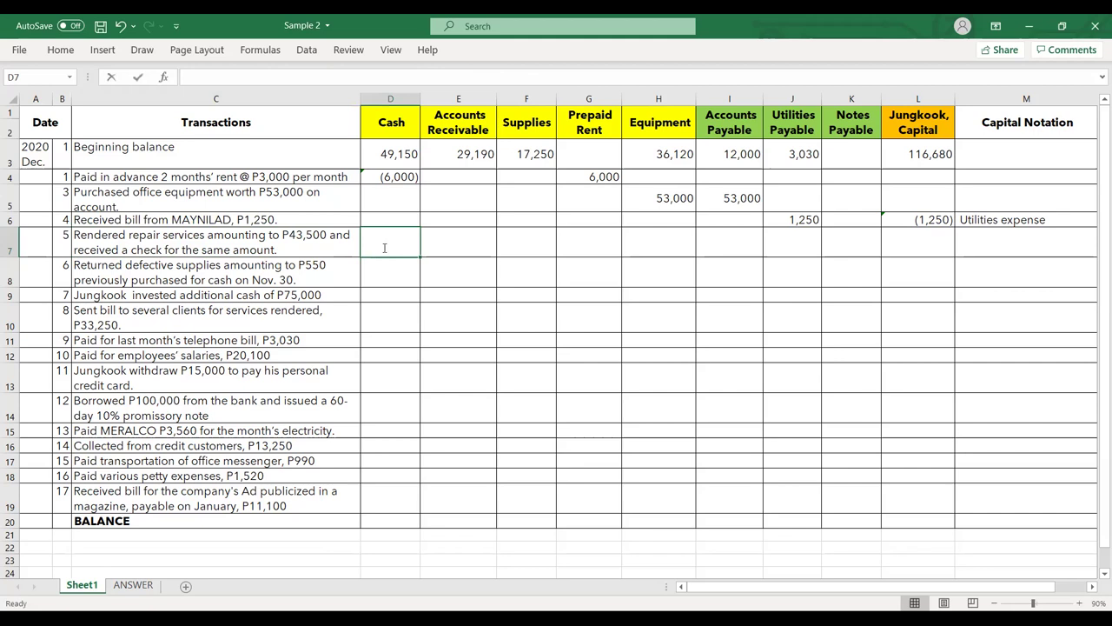
pyautogui.write('500')
pyautogui.press('Return')
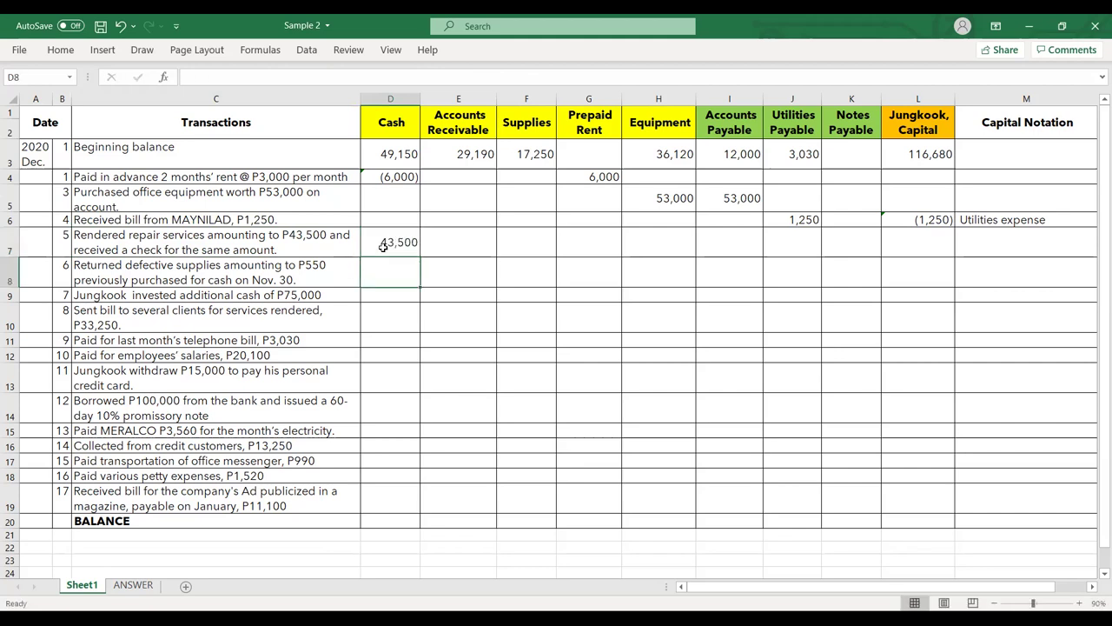
# Copy the December 5 Cash amount to the Capital column in L7 and select the adjacent notation cell M7
pyautogui.click(382, 247)
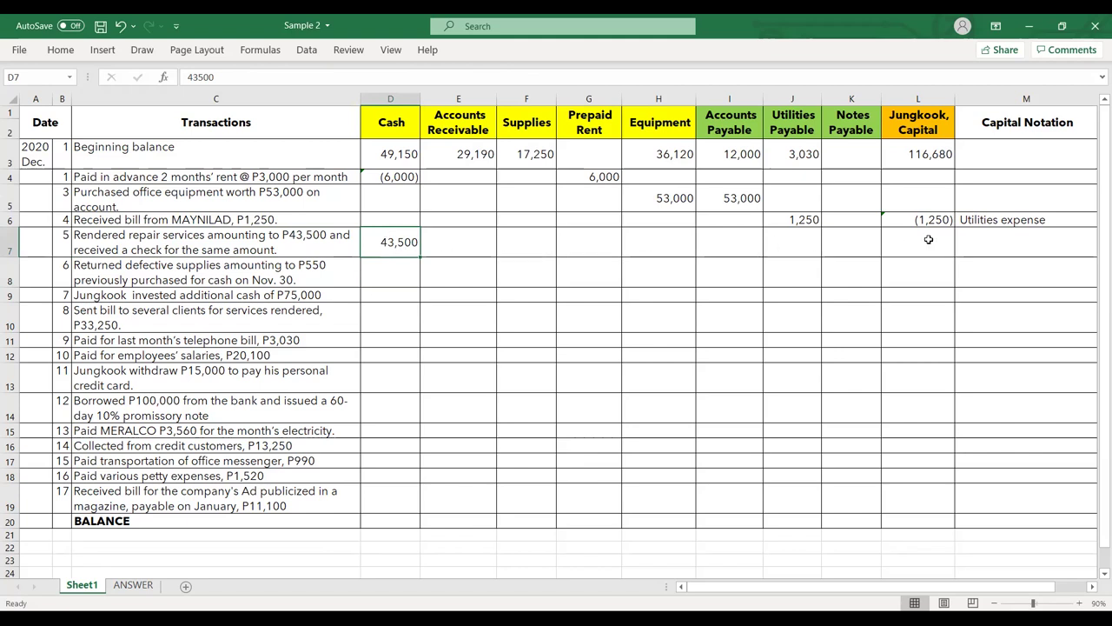
pyautogui.hotkey('ctrl', 'c')
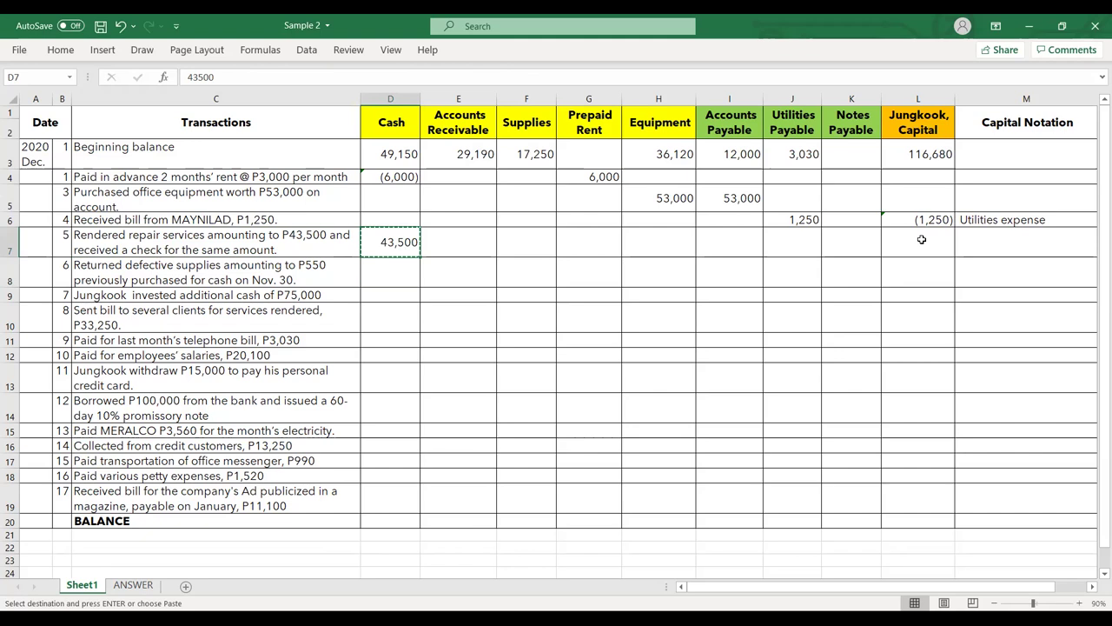
pyautogui.click(921, 239)
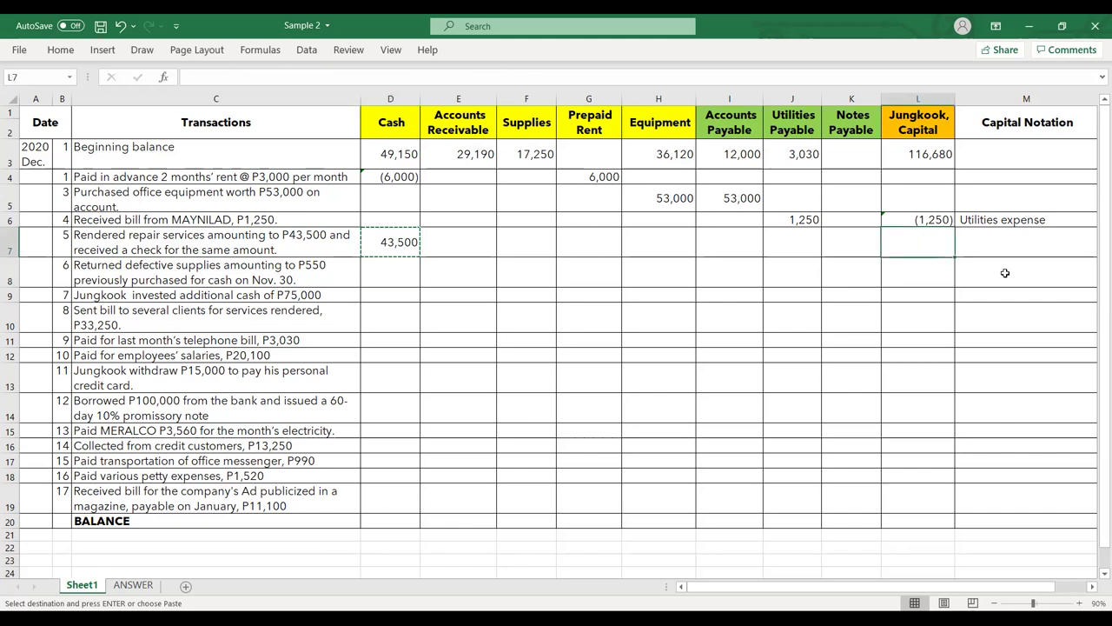
pyautogui.hotkey('ctrl', 'v')
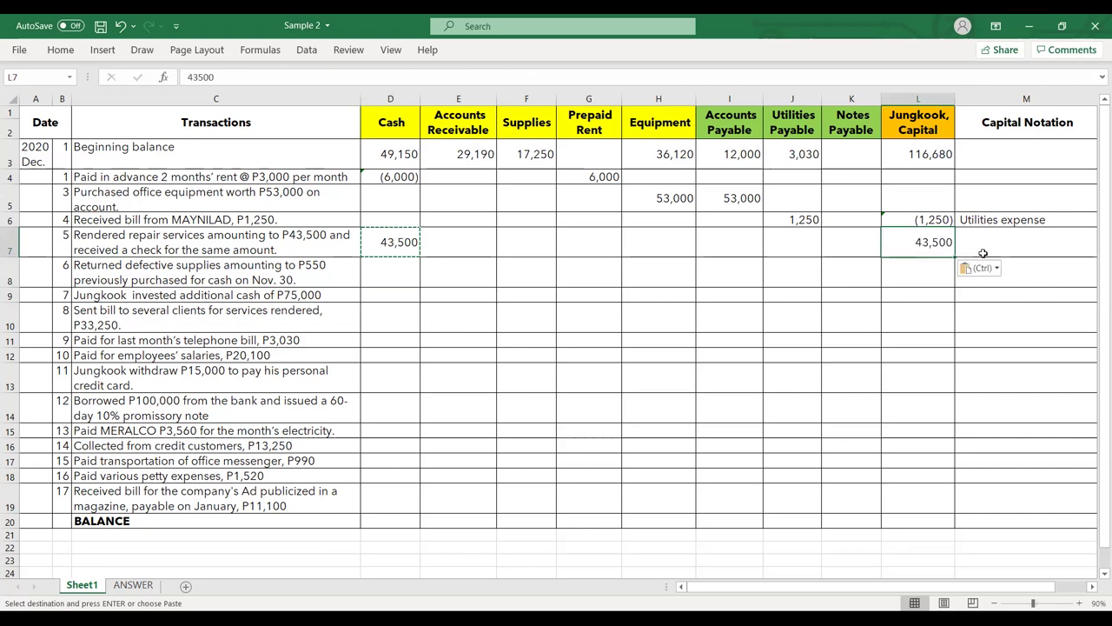
pyautogui.click(976, 244)
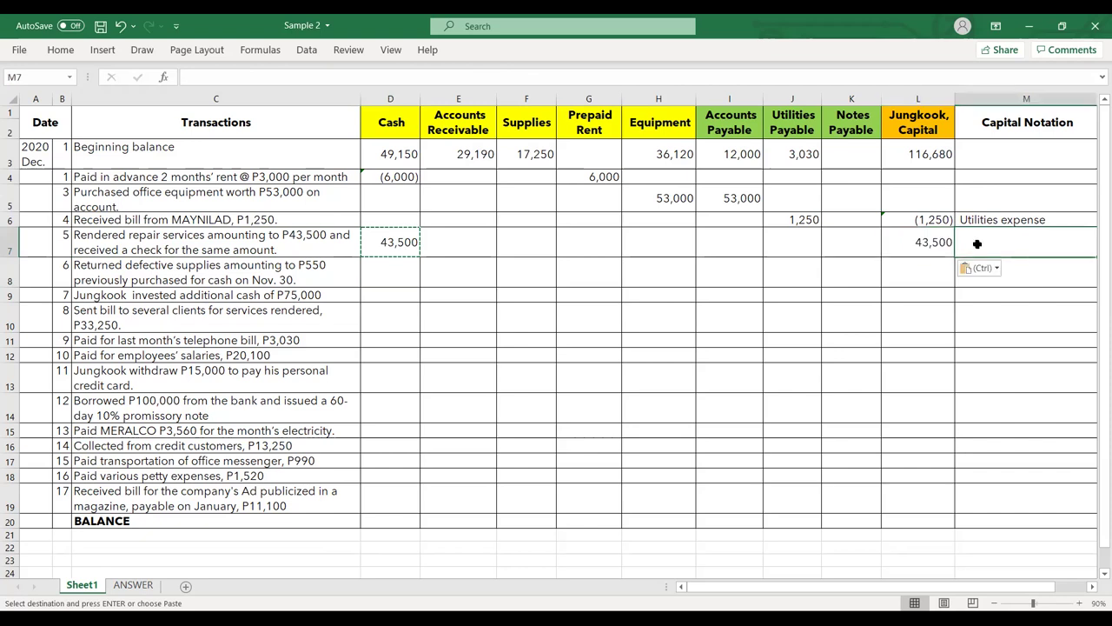
# Label the December 5 capital increase "Service revenue" in the Capital Notation cell M7
pyautogui.write('Servi')
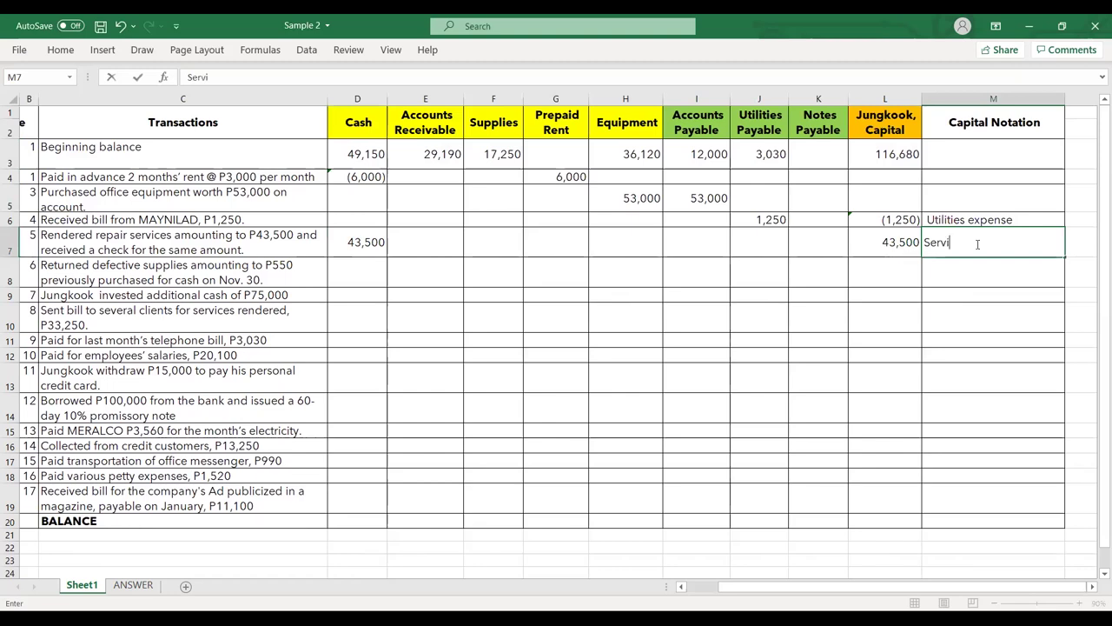
pyautogui.write('ce revenue')
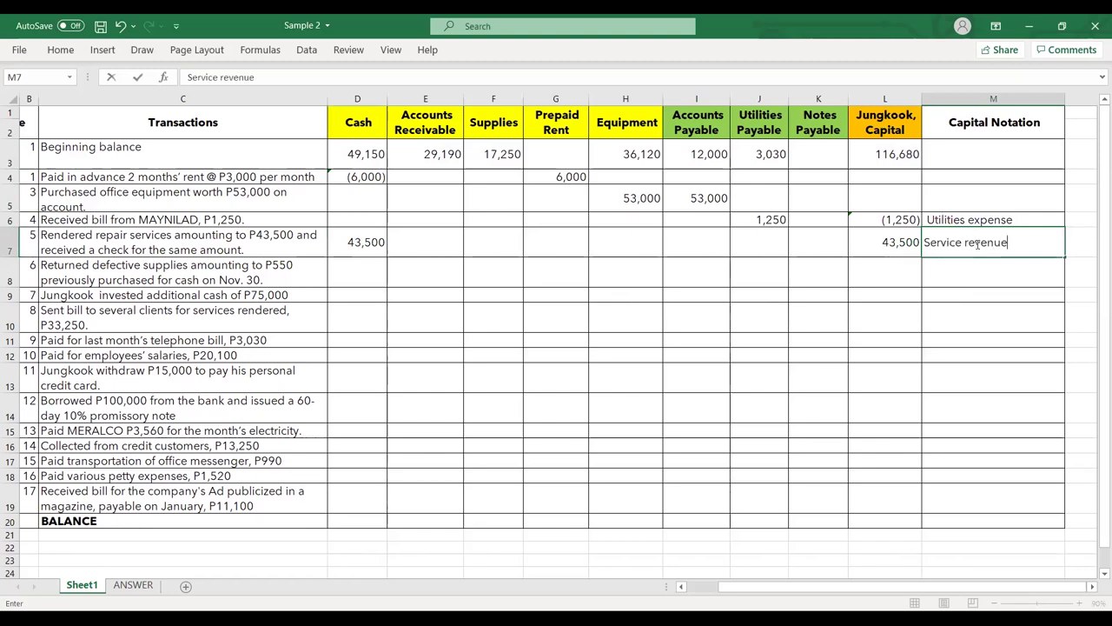
pyautogui.press('Return')
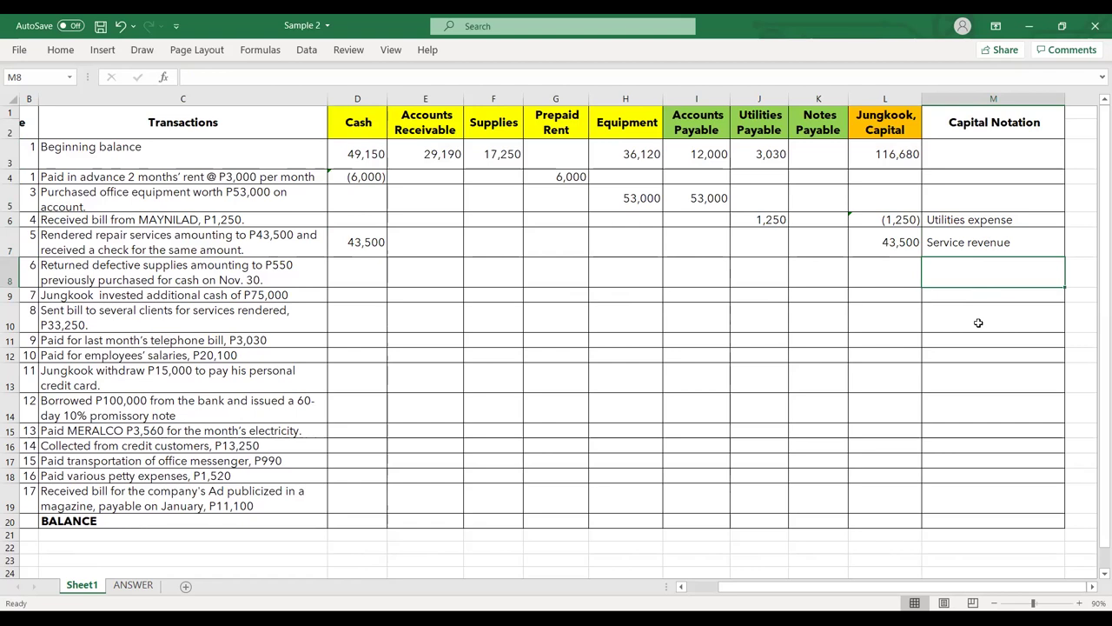
# Examine the December 6 defective supplies return in C8, checking how the supplies were originally paid for and the Supplies beginning balance
pyautogui.press('Left')
pyautogui.press('Left')
pyautogui.press('Left')
pyautogui.press('Left')
pyautogui.press('Left')
pyautogui.press('Left')
pyautogui.press('Left')
pyautogui.press('Left')
pyautogui.press('Left')
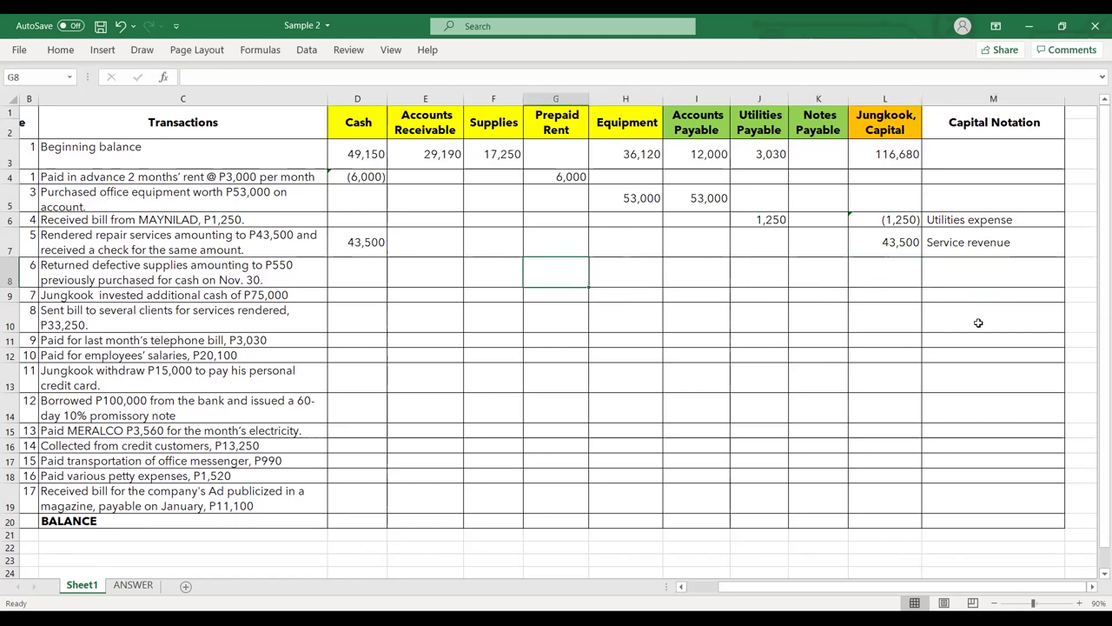
pyautogui.press('Left')
pyautogui.press('Left')
pyautogui.press('Left')
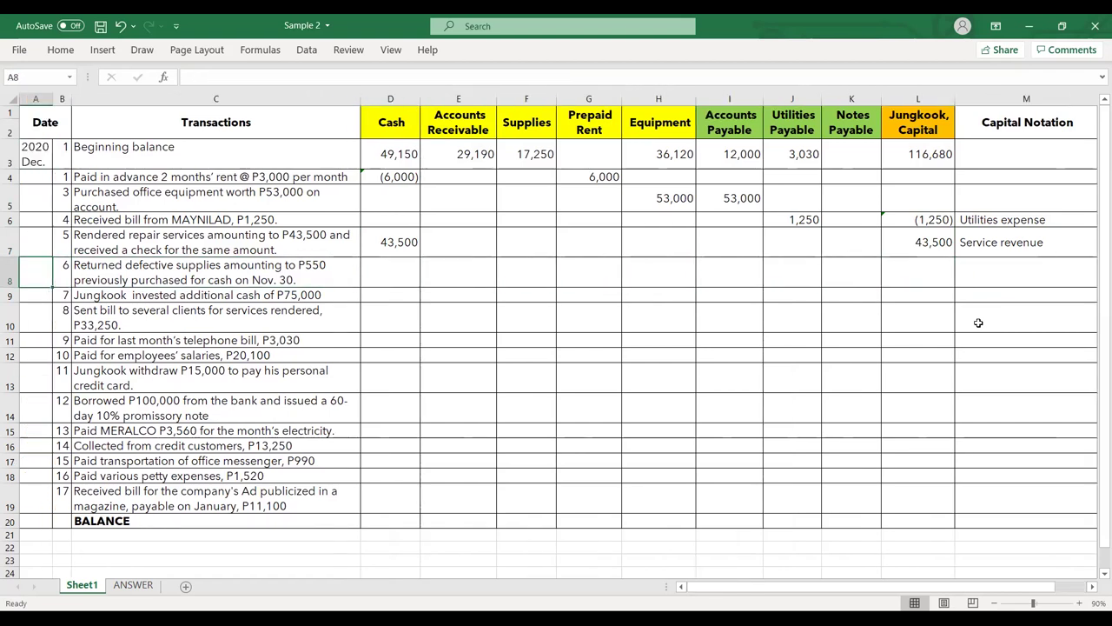
pyautogui.press('Right')
pyautogui.press('Right')
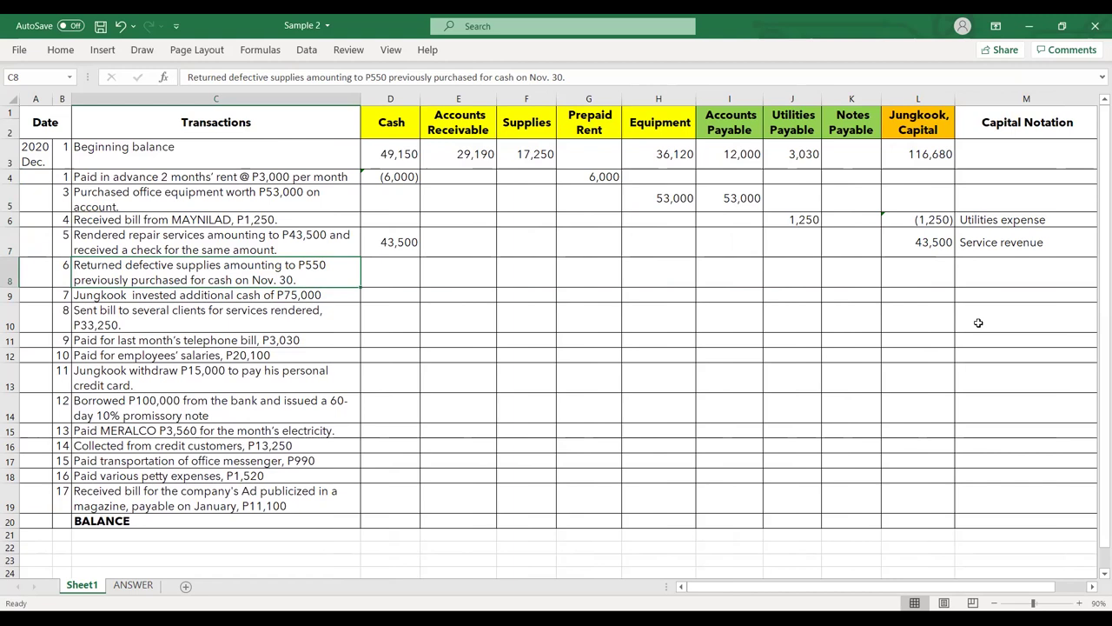
pyautogui.click(540, 152)
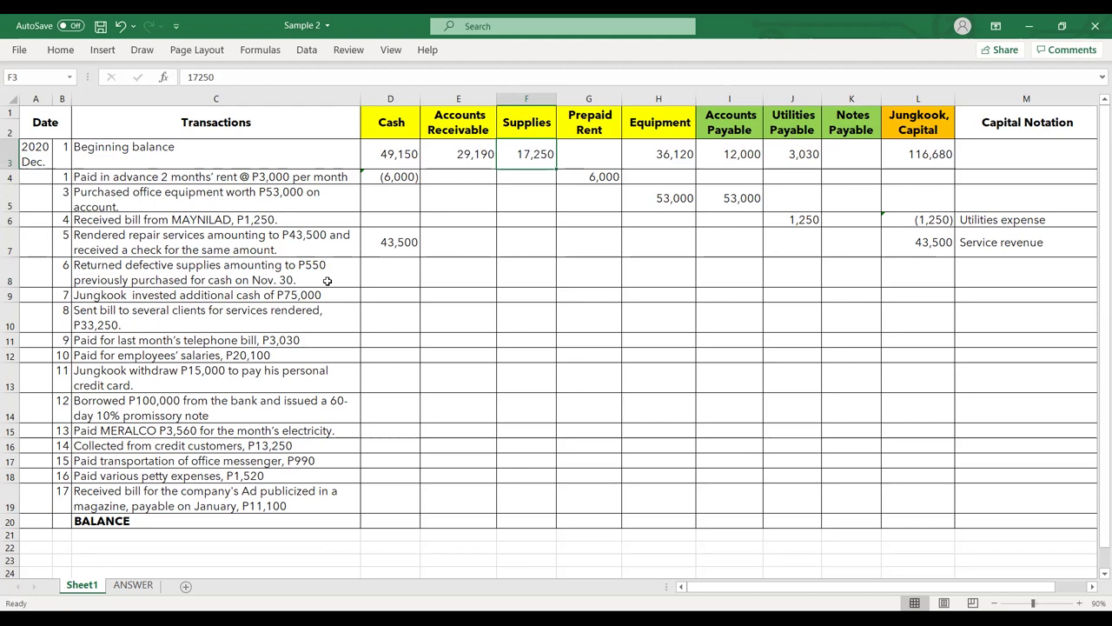
pyautogui.click(199, 272)
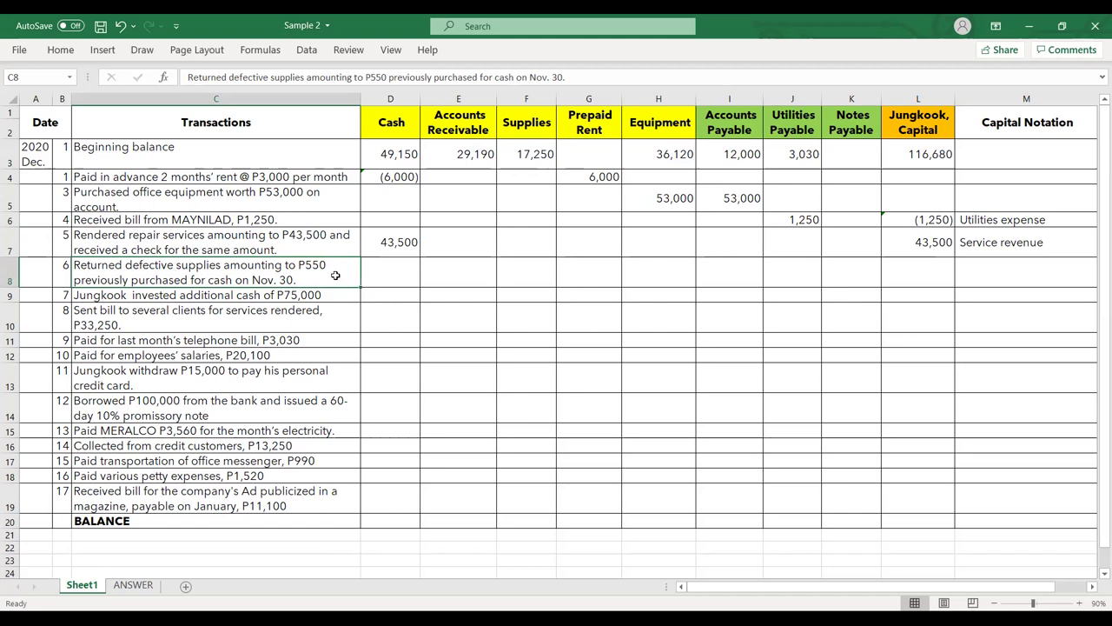
pyautogui.doubleClick(228, 280)
pyautogui.moveTo(229, 280); pyautogui.dragTo(209, 286)
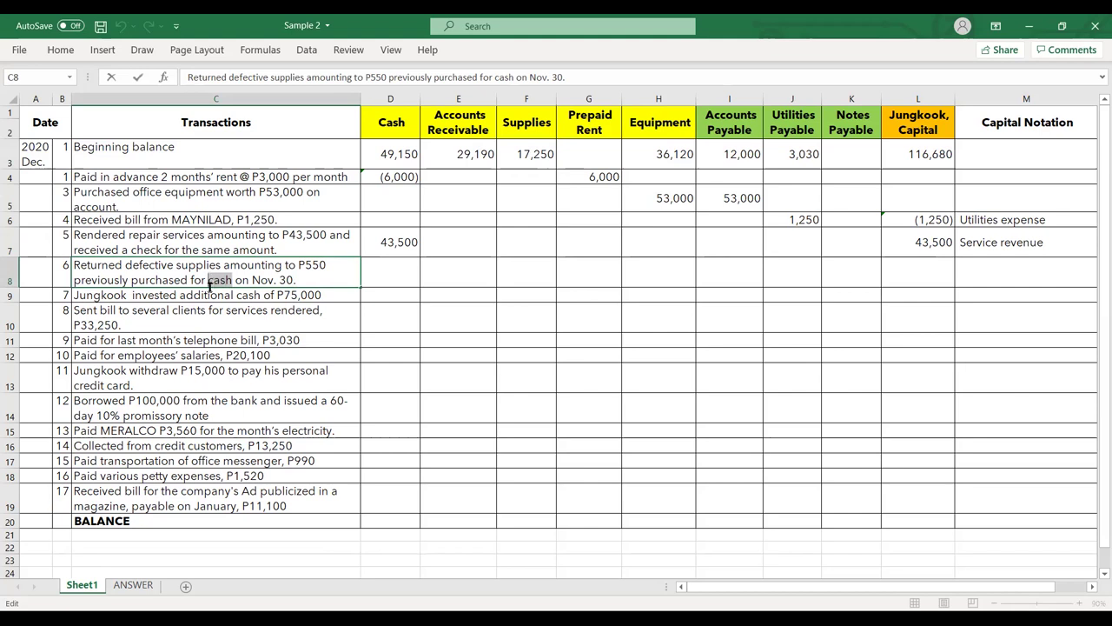
pyautogui.click(439, 315)
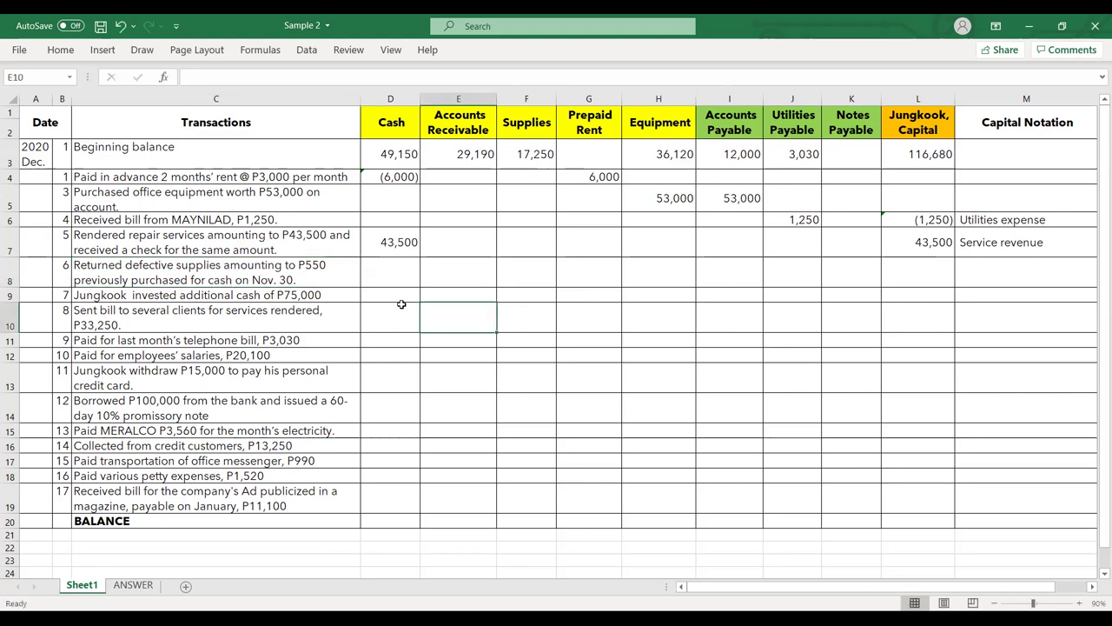
pyautogui.click(292, 283)
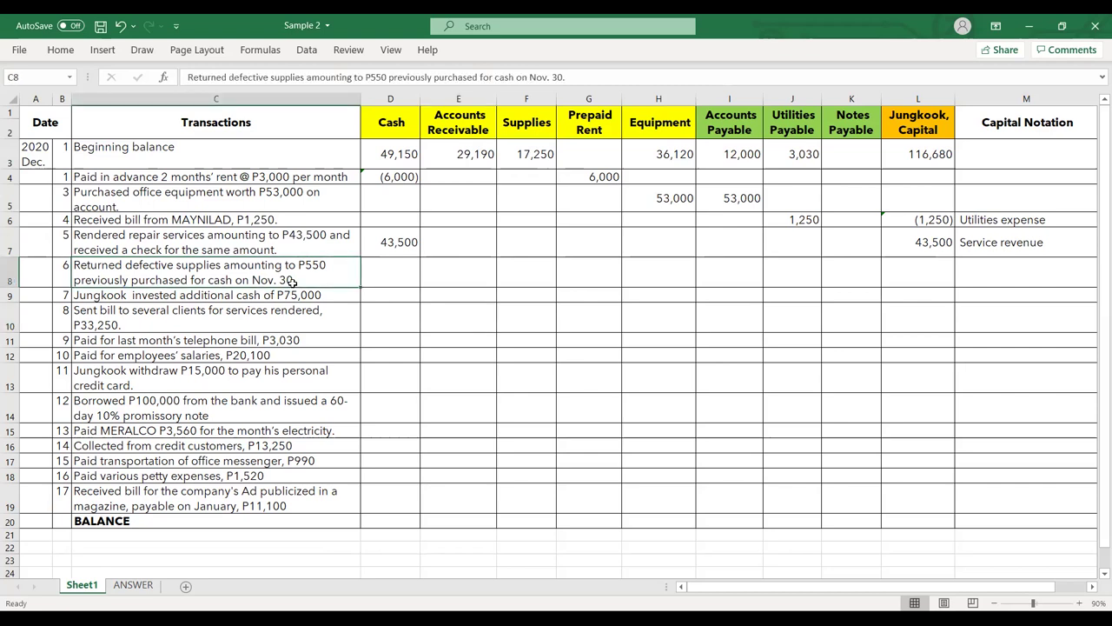
# Enter 550 under Cash in D8 for the December 6 return of defective supplies
pyautogui.click(382, 276)
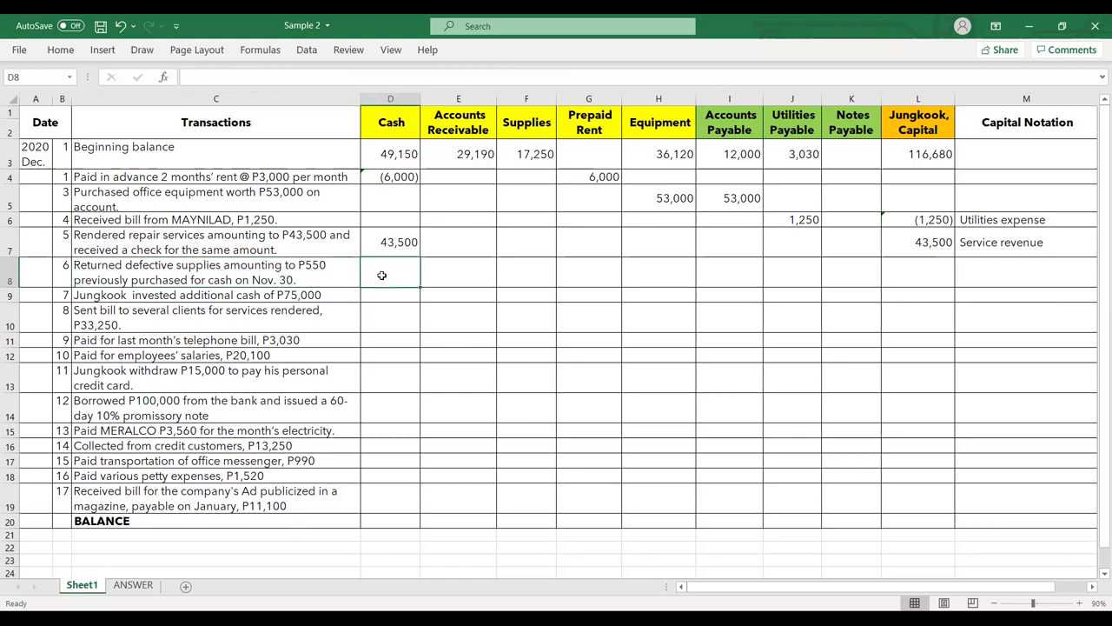
pyautogui.write('550')
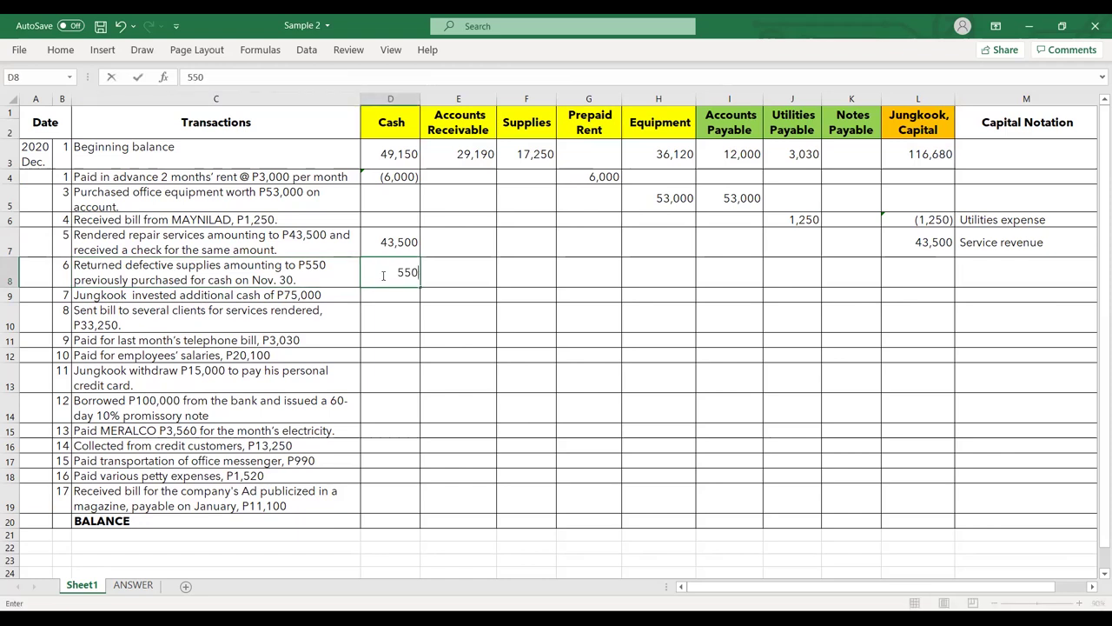
pyautogui.press('Return')
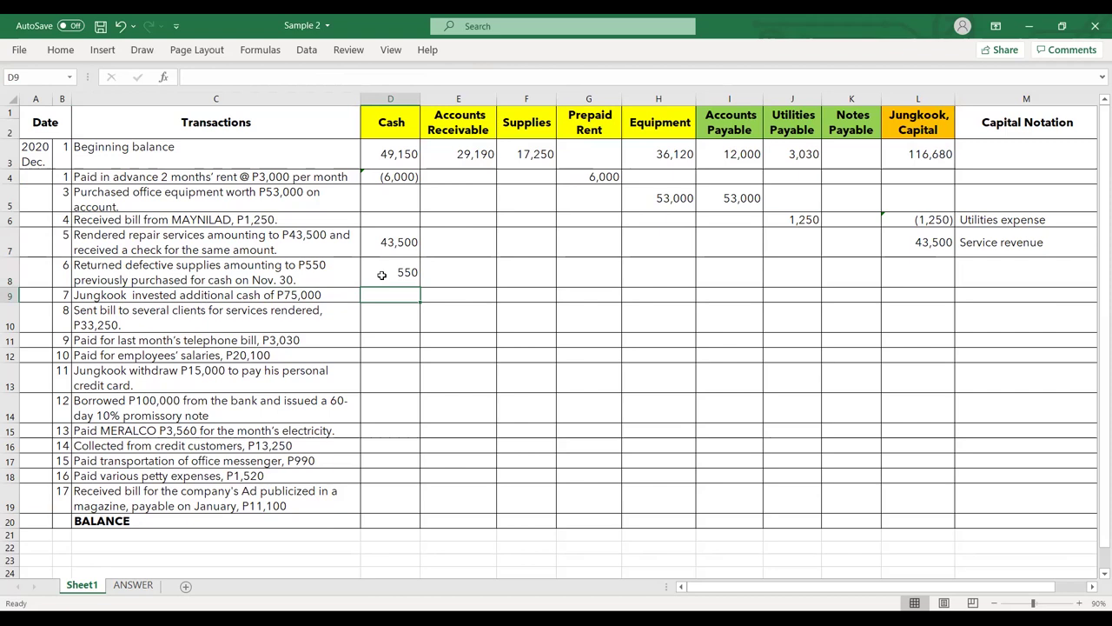
# Record the December 6 supplies decrease as (550) in the Supplies column, entered as text in F8
pyautogui.click(382, 274)
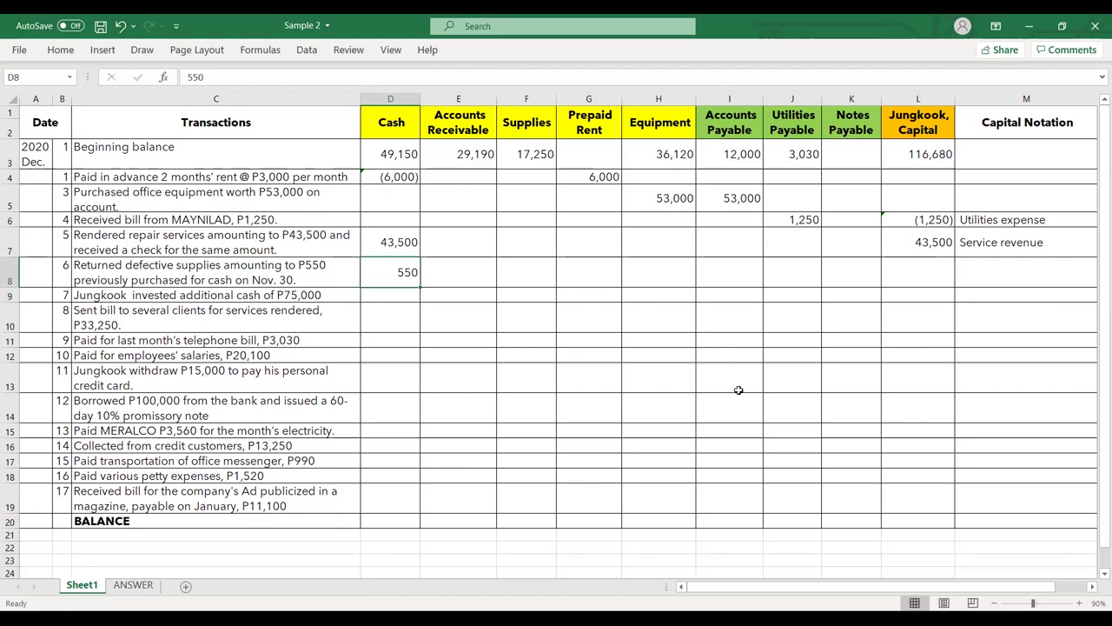
pyautogui.press('Right')
pyautogui.press('Right')
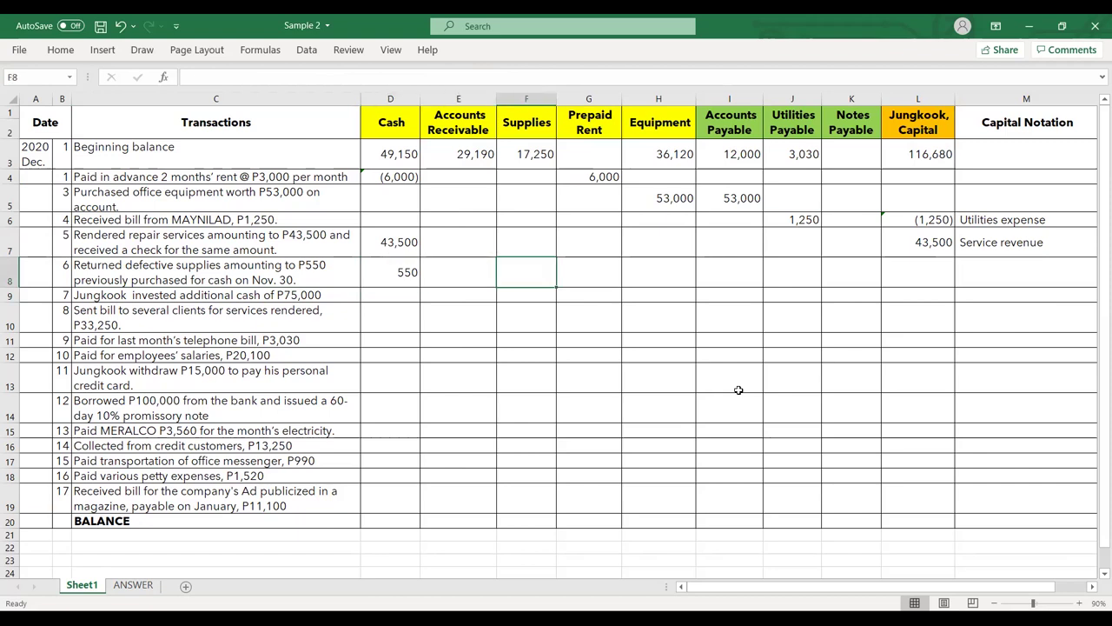
pyautogui.write("'(550)")
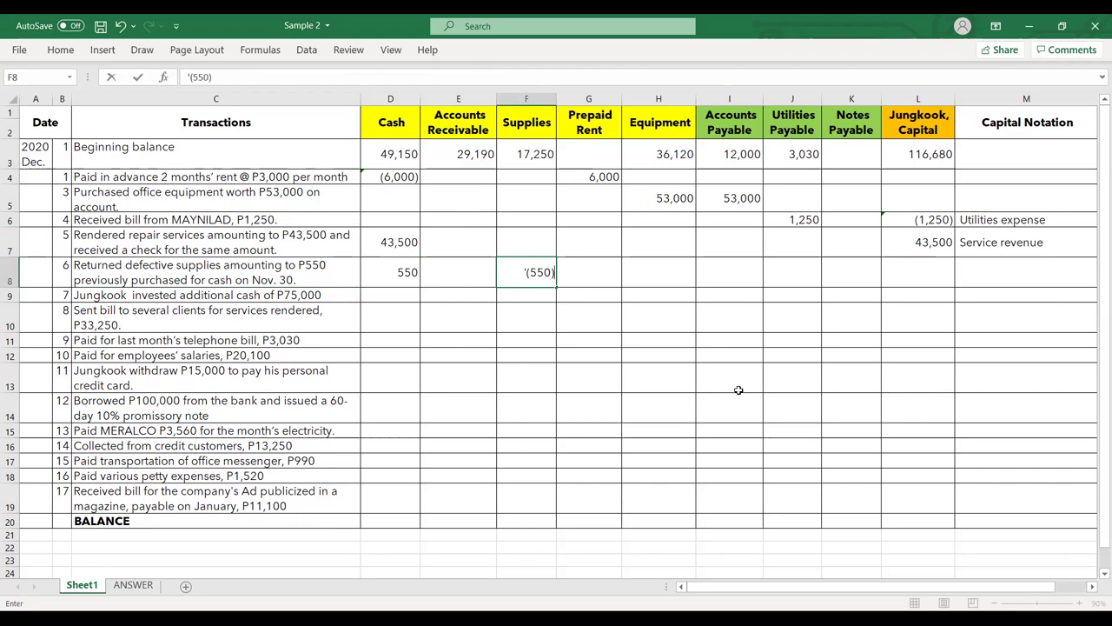
pyautogui.press('Return')
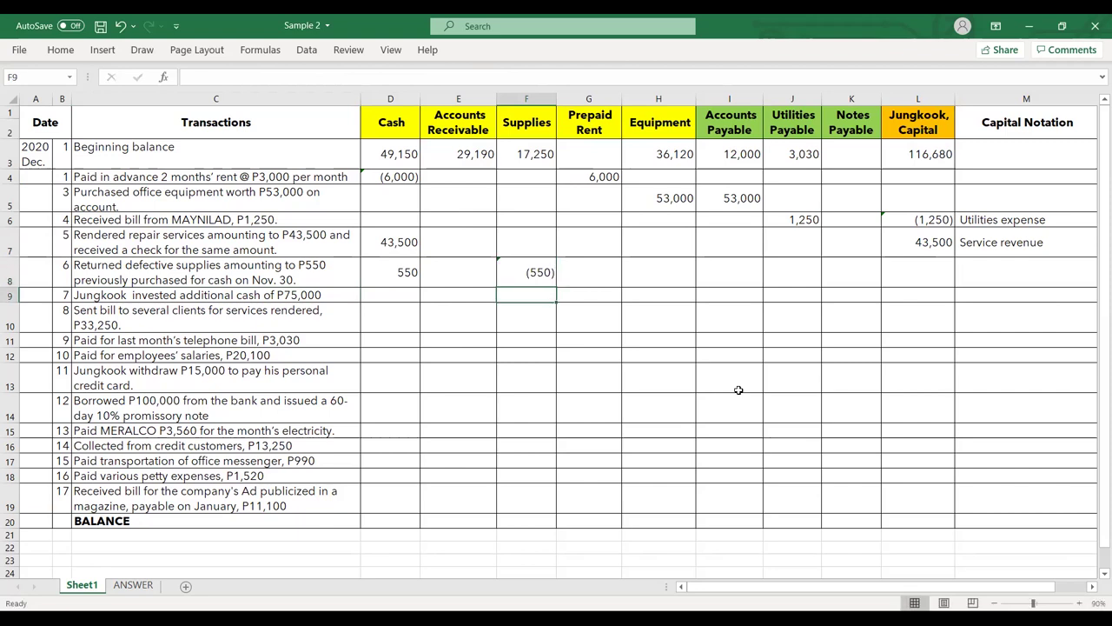
# Insert spaces after the opening parenthesis of the Supplies entry in F8 to widen it
pyautogui.click(530, 272)
pyautogui.doubleClick(531, 271)
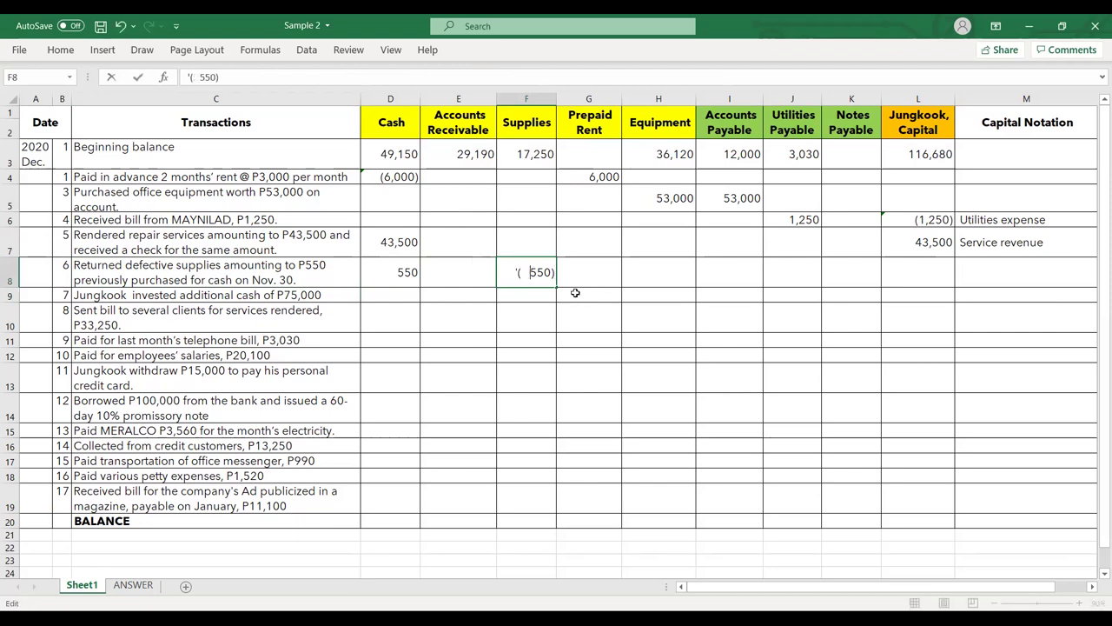
pyautogui.click(521, 308)
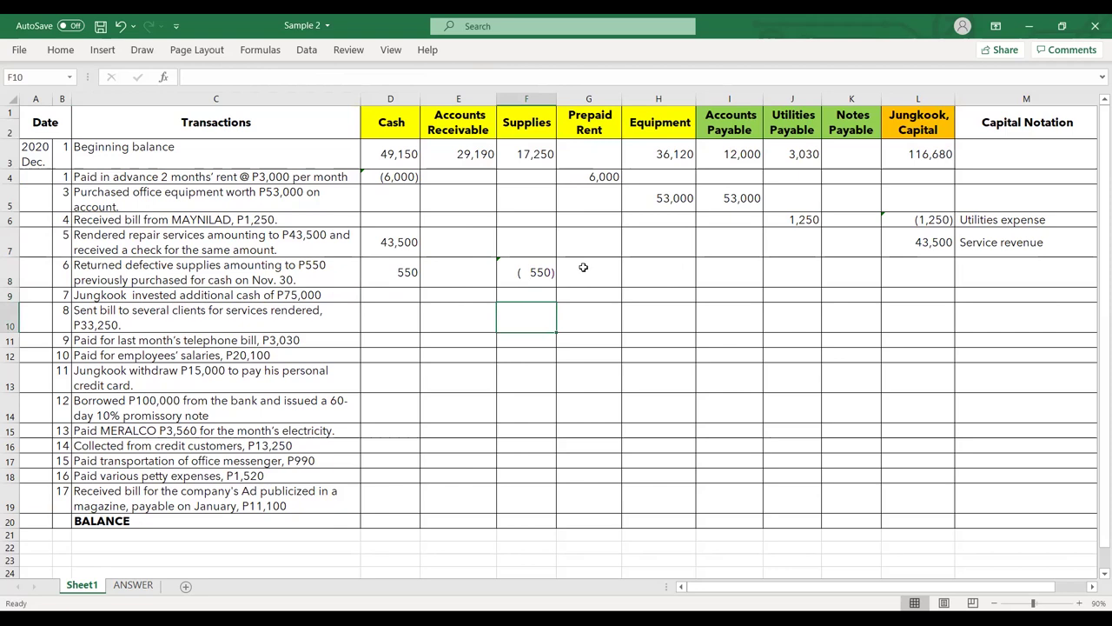
# Ignore the number-stored-as-text error on the Supplies entry in F8 and recheck the December 6 transaction against its Cash entry
pyautogui.click(528, 127)
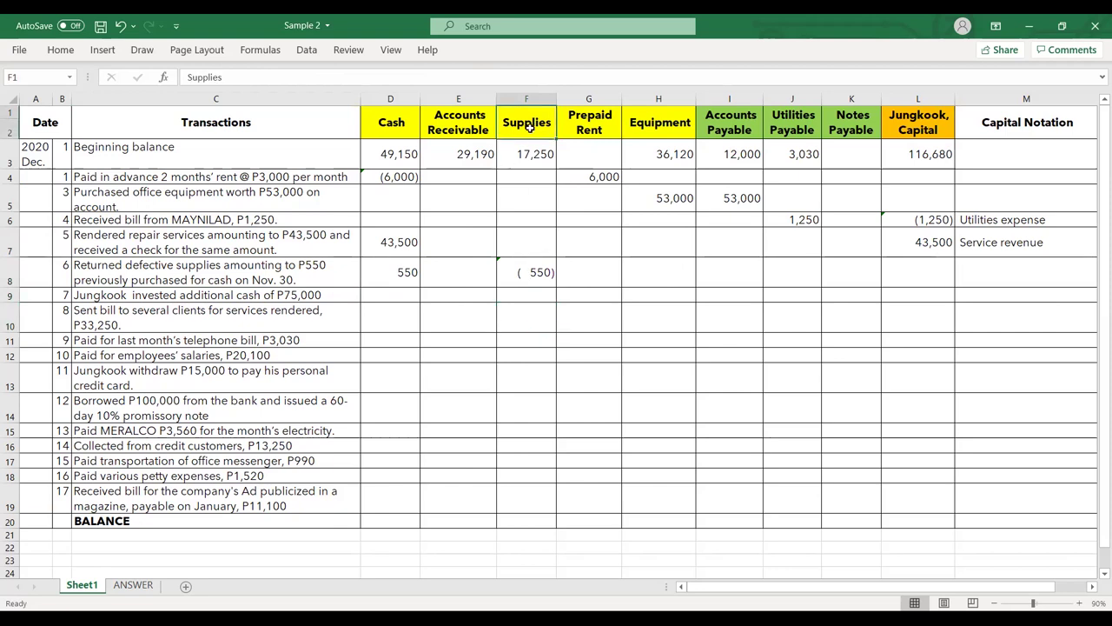
pyautogui.click(522, 264)
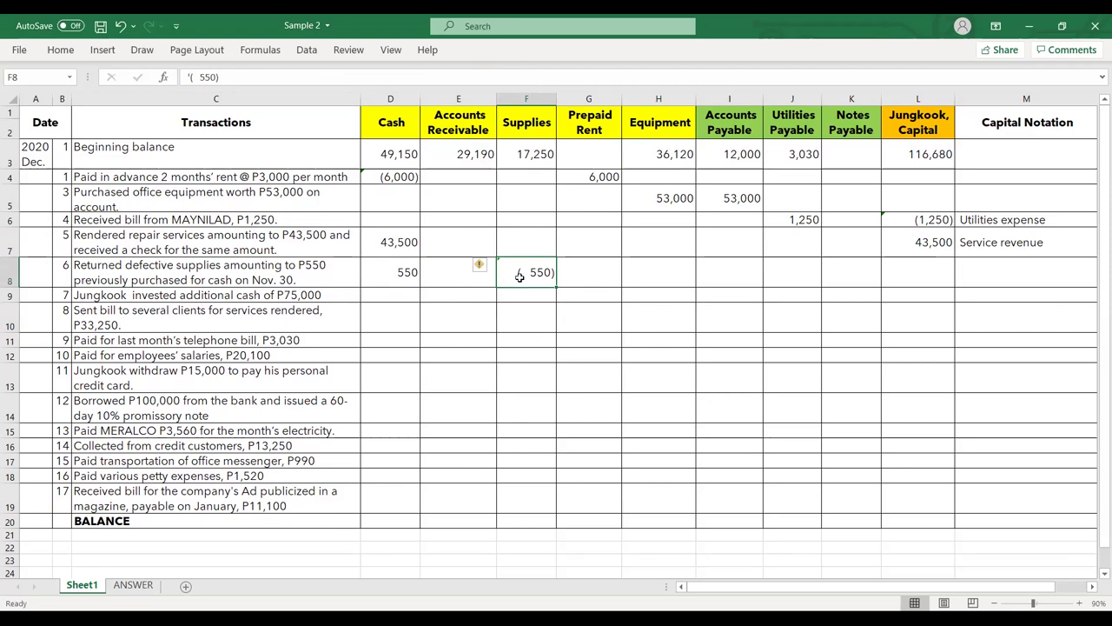
pyautogui.click(479, 265)
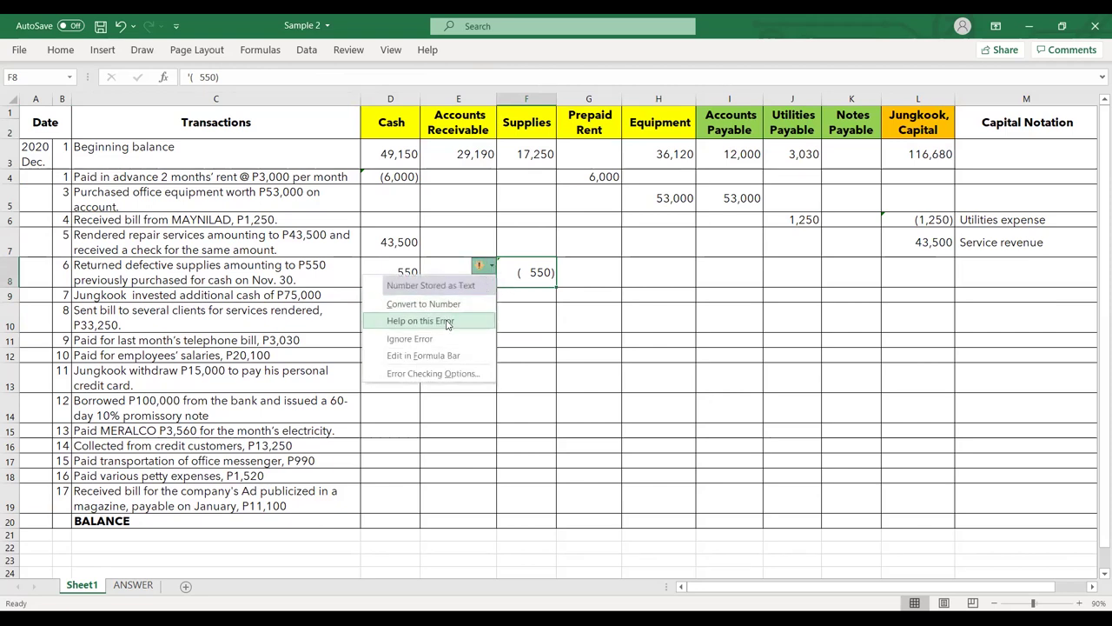
pyautogui.click(413, 338)
pyautogui.click(317, 280)
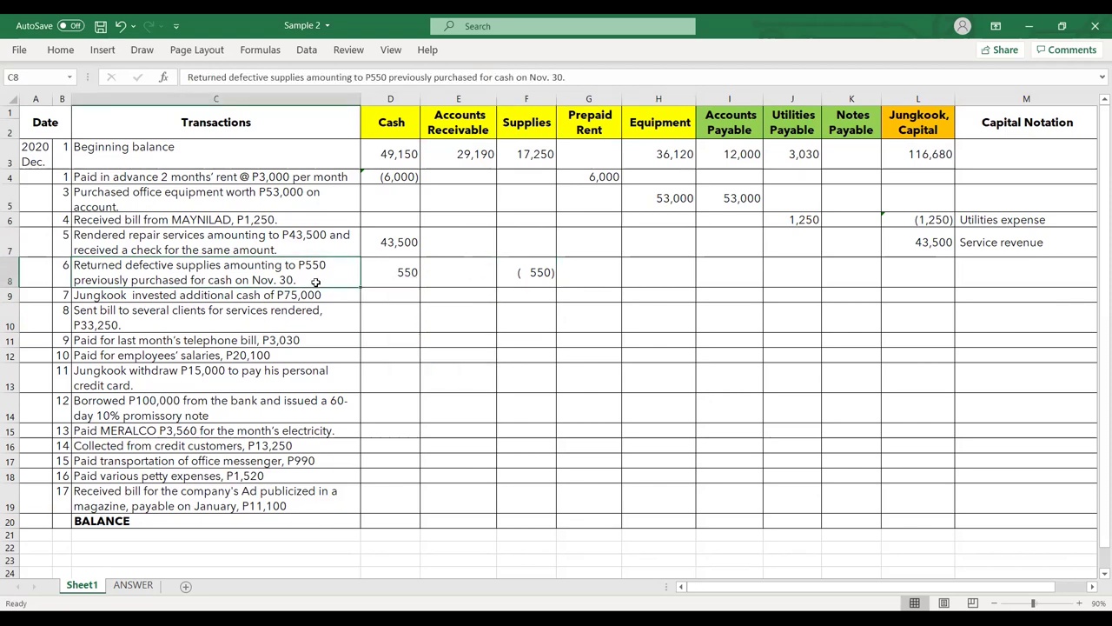
pyautogui.click(382, 278)
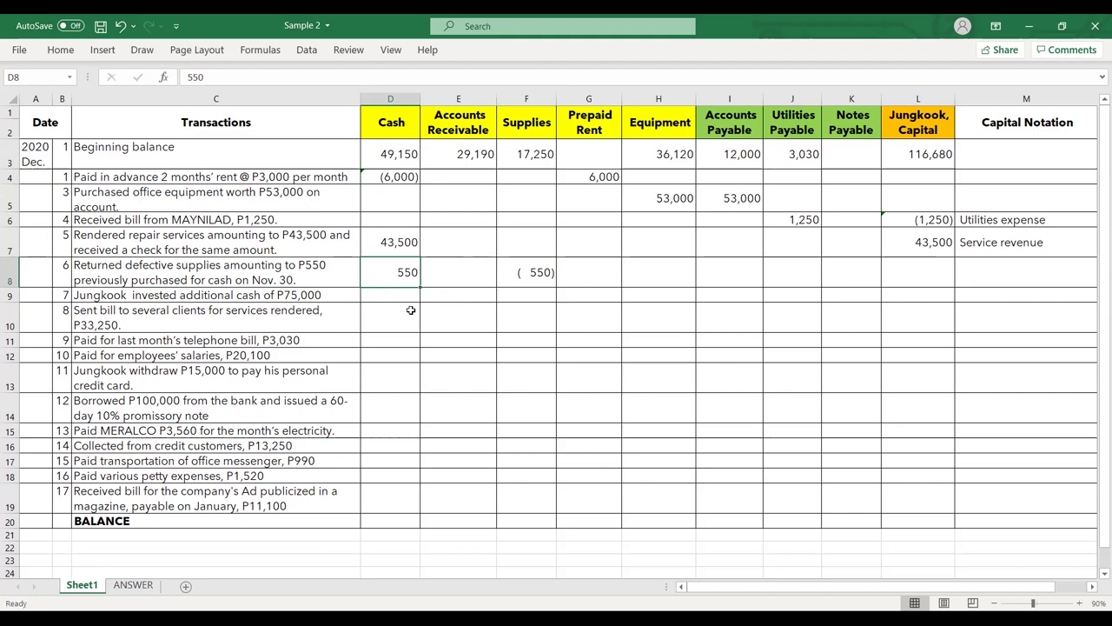
# Enter 75,000 under Cash in D9 for the December 7 additional investment by the owner
pyautogui.click(61, 295)
pyautogui.click(196, 299)
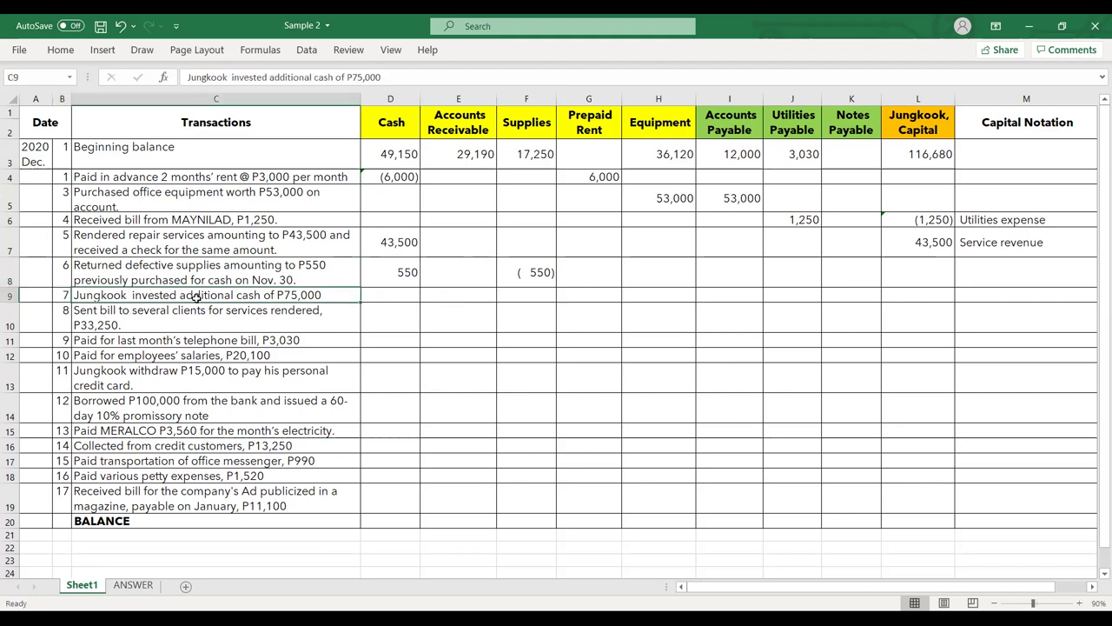
pyautogui.click(397, 297)
pyautogui.write('75')
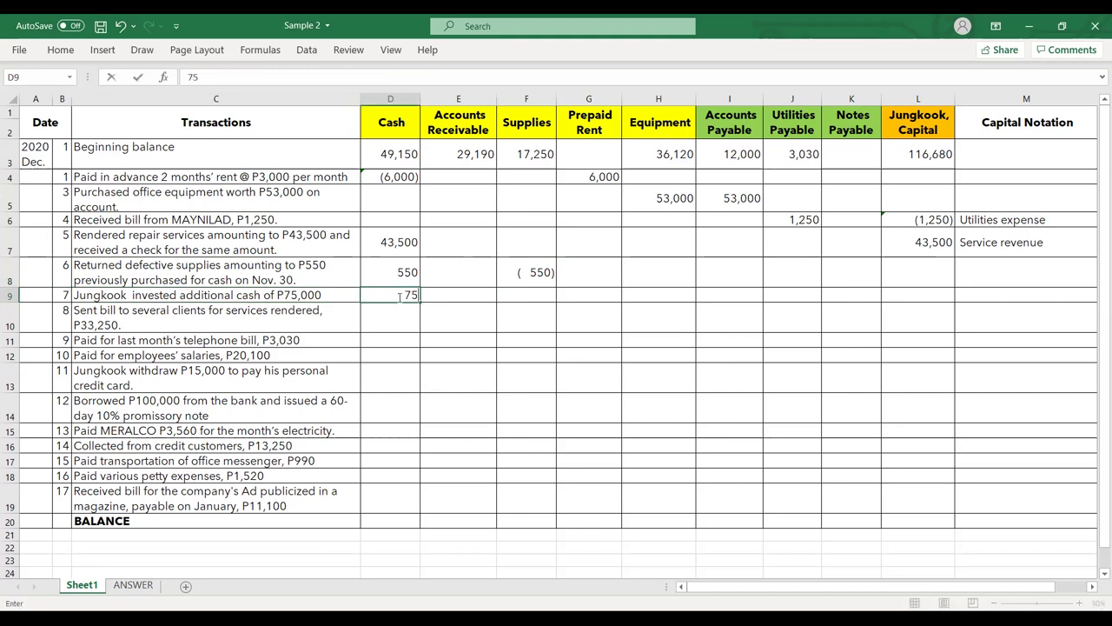
pyautogui.write(',000')
pyautogui.press('Return')
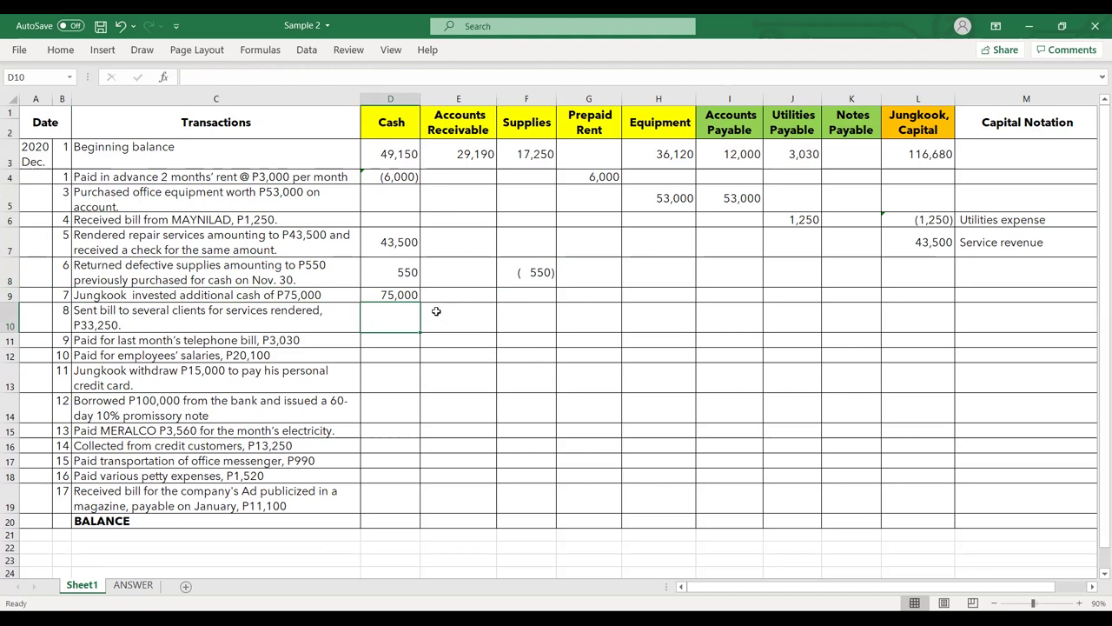
# Copy the December 7 Cash amount from D9 to the Capital column in L9
pyautogui.click(399, 295)
pyautogui.hotkey('ctrl', 'c')
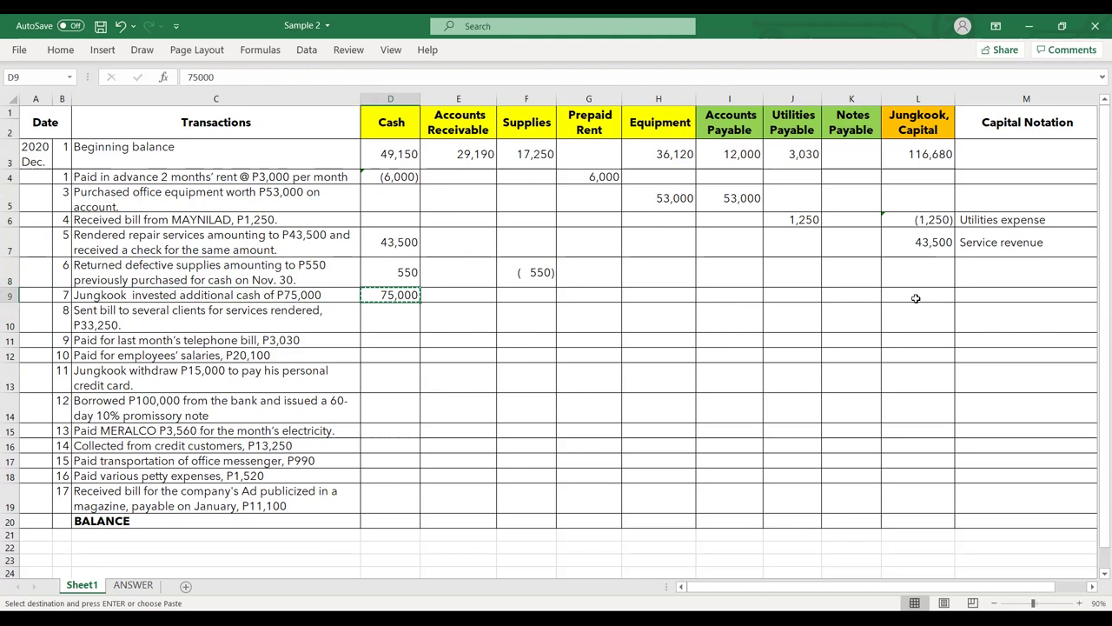
pyautogui.click(916, 296)
pyautogui.hotkey('ctrl', 'v')
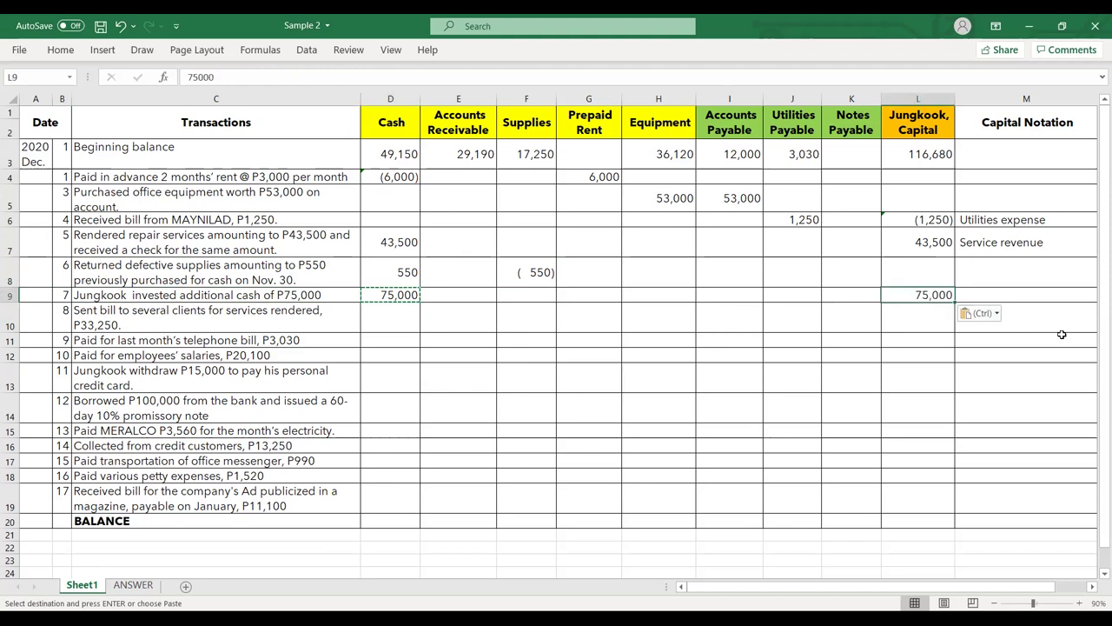
# Label the December 7 capital increase "Additional investment" in the Capital Notation cell M9
pyautogui.click(999, 295)
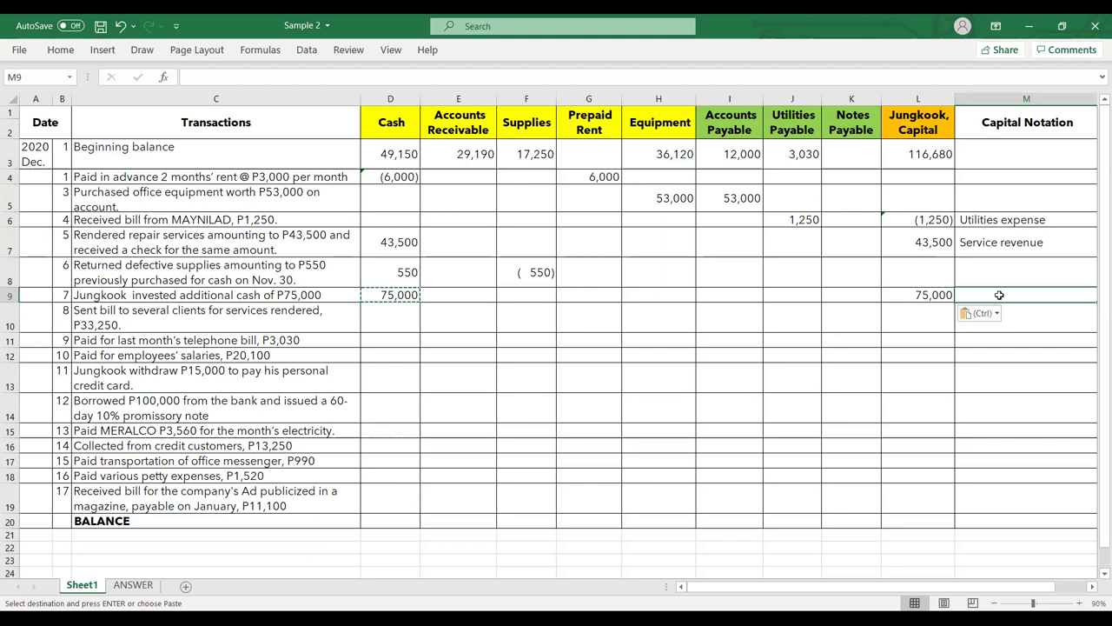
pyautogui.write('Addti')
pyautogui.press('BackSpace')
pyautogui.press('BackSpace')
pyautogui.write('itional investment')
pyautogui.press('Return')
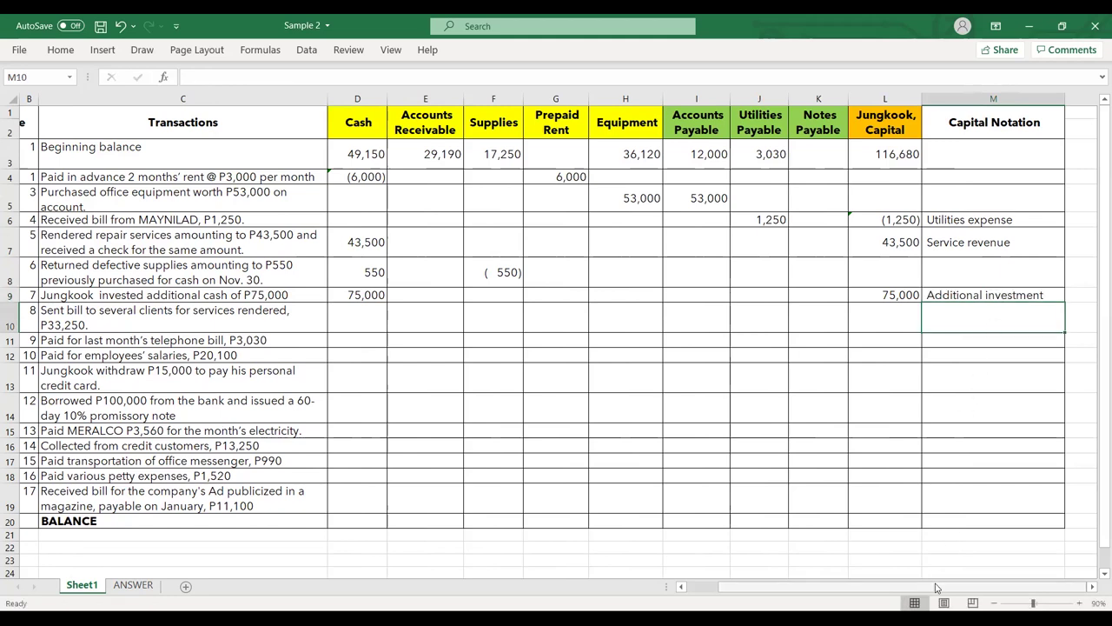
# Enter 33,250 under Accounts Receivable in E10 for the December 8 services billed to clients
pyautogui.hscroll(-2, 937, 588)
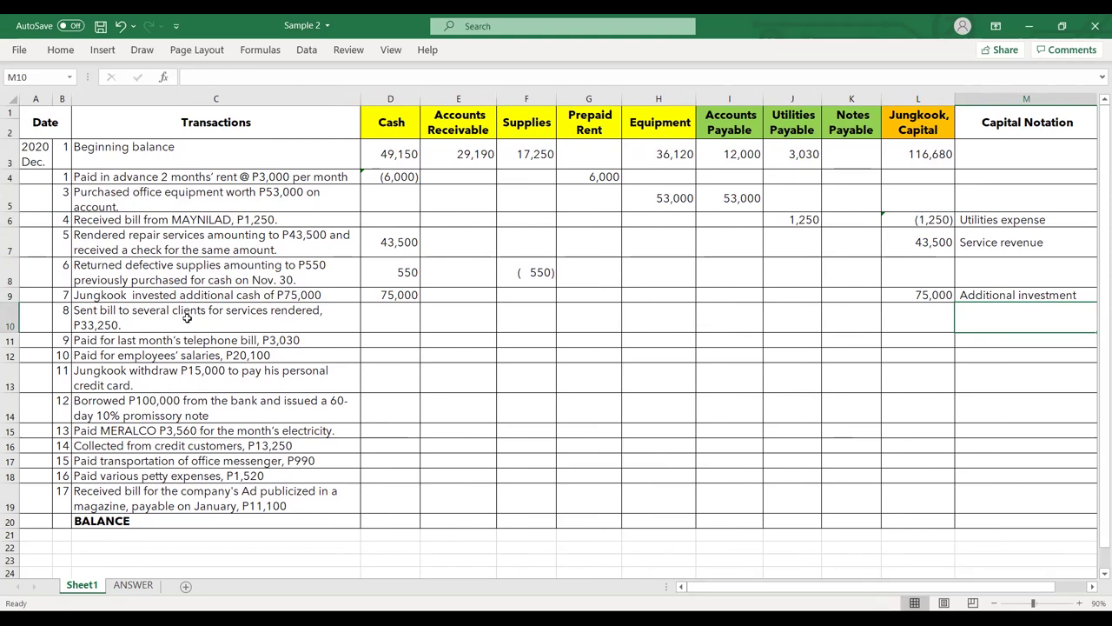
pyautogui.click(144, 327)
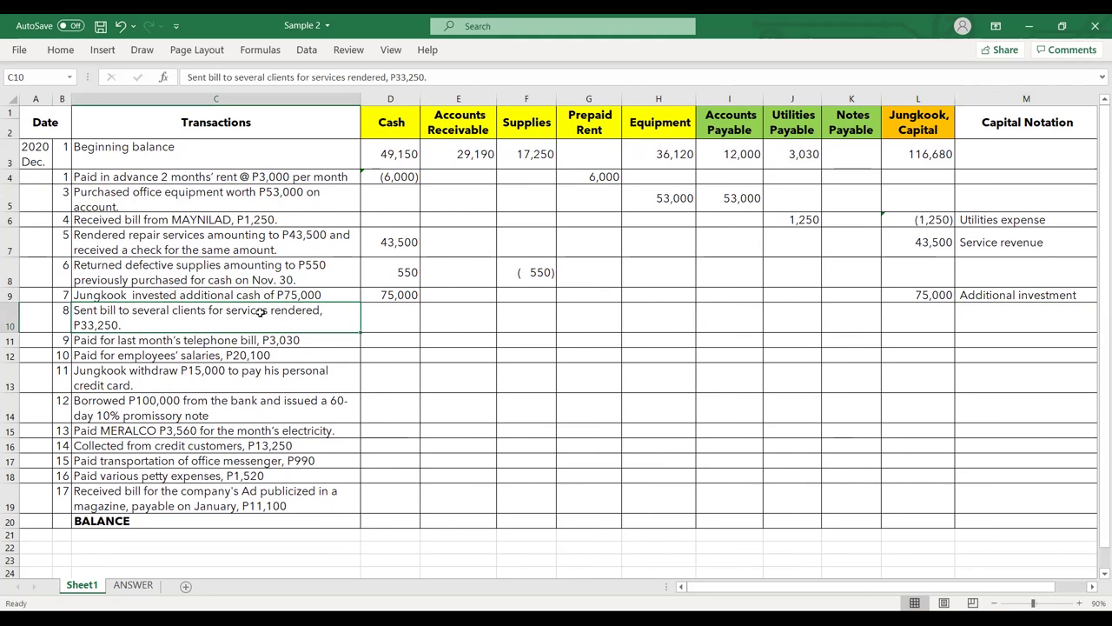
pyautogui.click(441, 315)
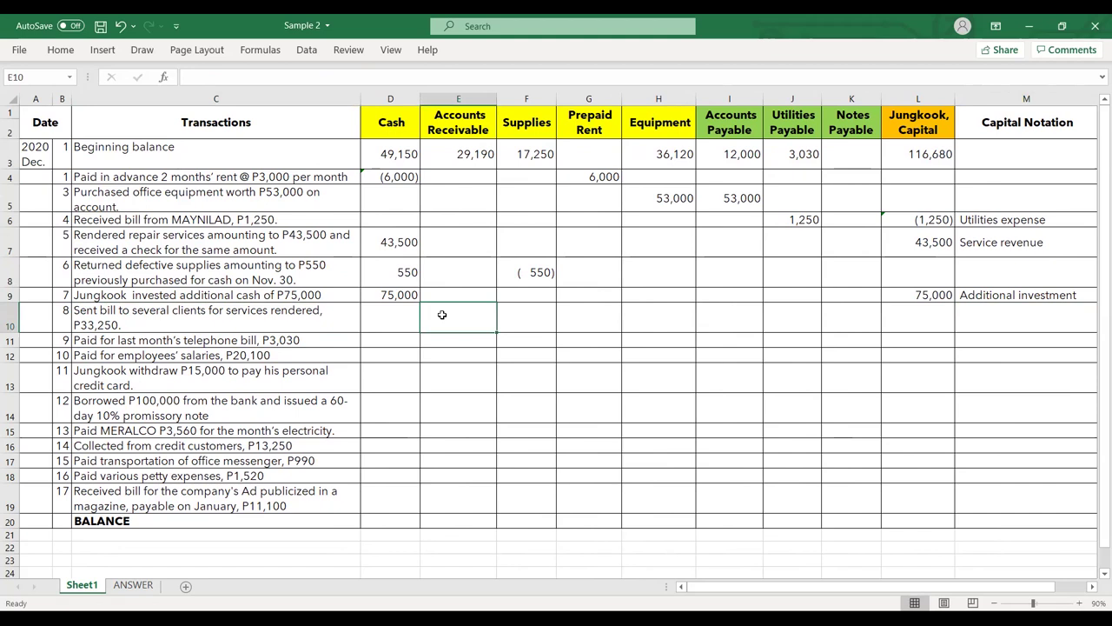
pyautogui.write('33')
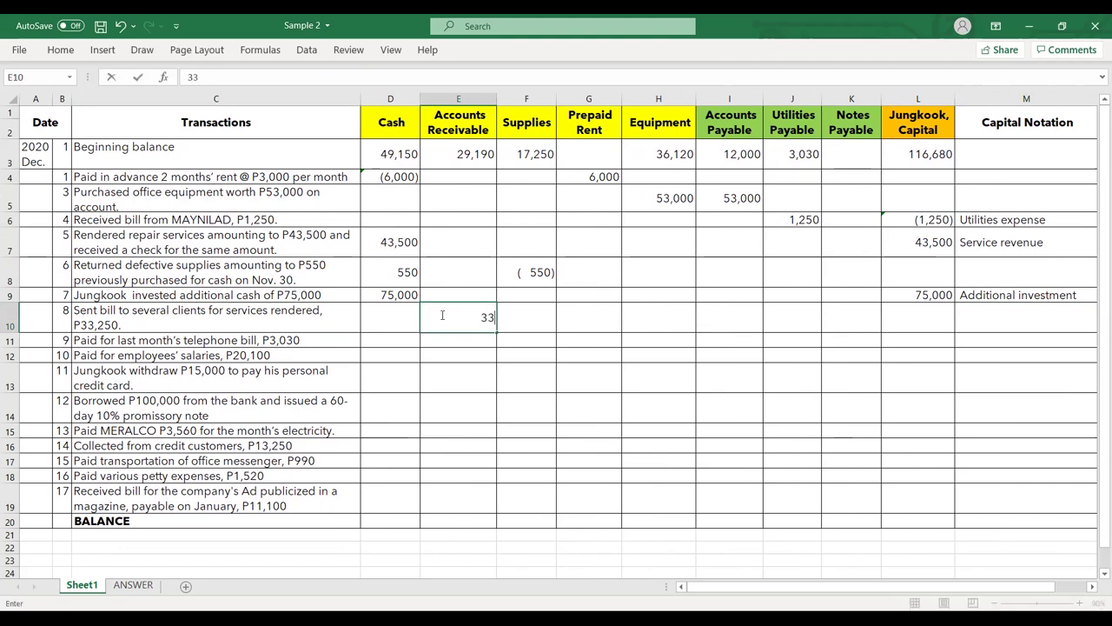
pyautogui.write('250')
pyautogui.press('Return')
# Copy the "Service revenue" notation from M7 to the December 8 Capital Notation cell M10
pyautogui.click(443, 317)
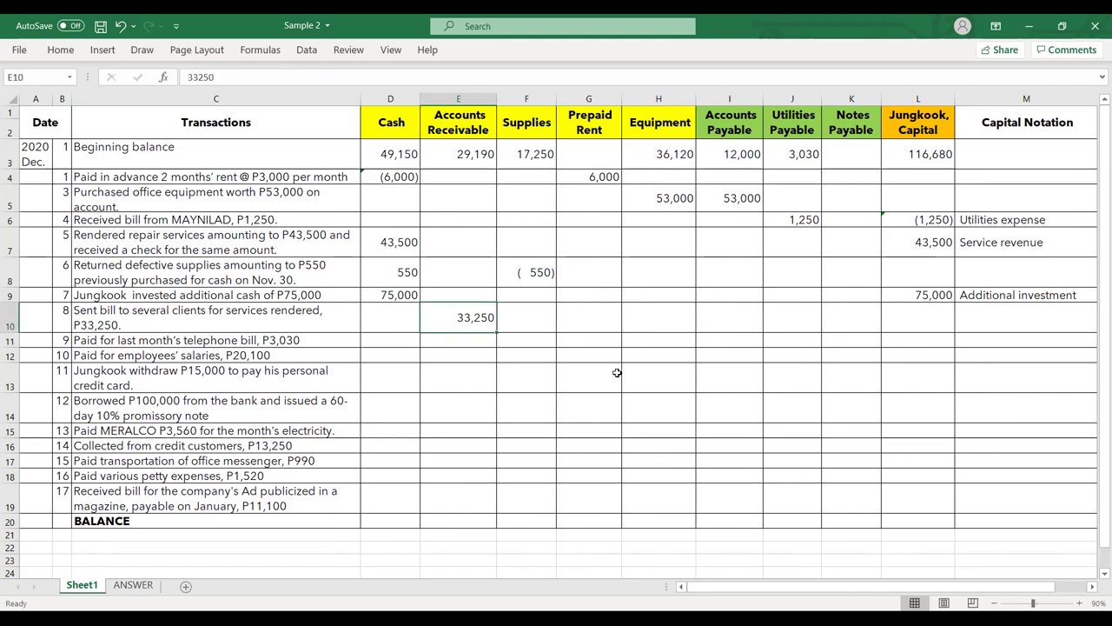
pyautogui.hotkey('ctrl', 'c')
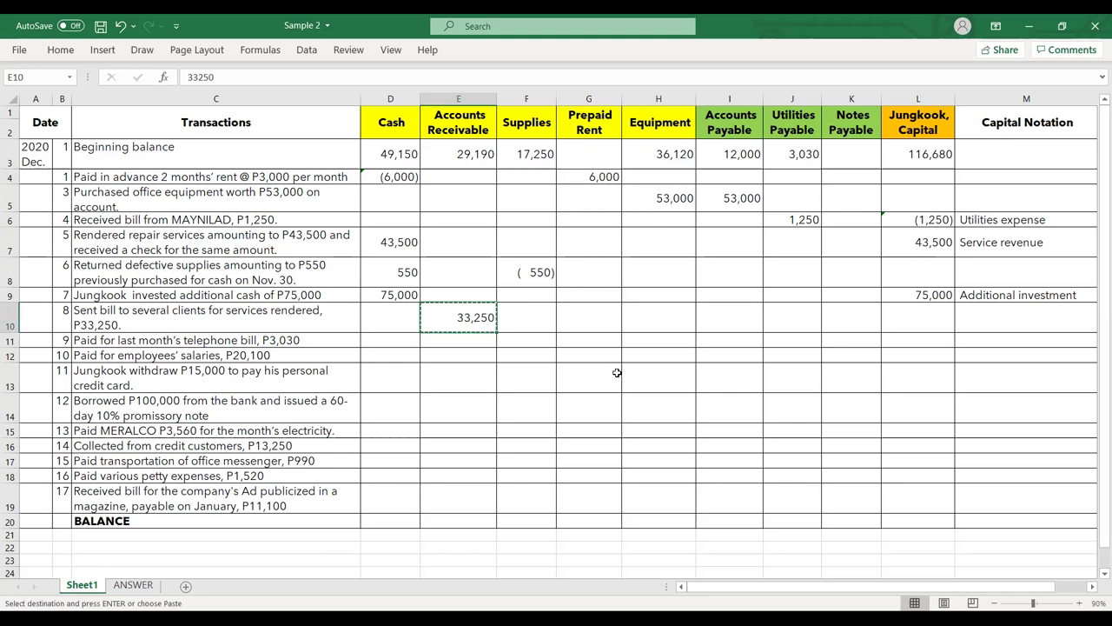
pyautogui.press('Right')
pyautogui.press('Right')
pyautogui.press('Right')
pyautogui.press('Right')
pyautogui.press('Right')
pyautogui.press('Right')
pyautogui.press('Right')
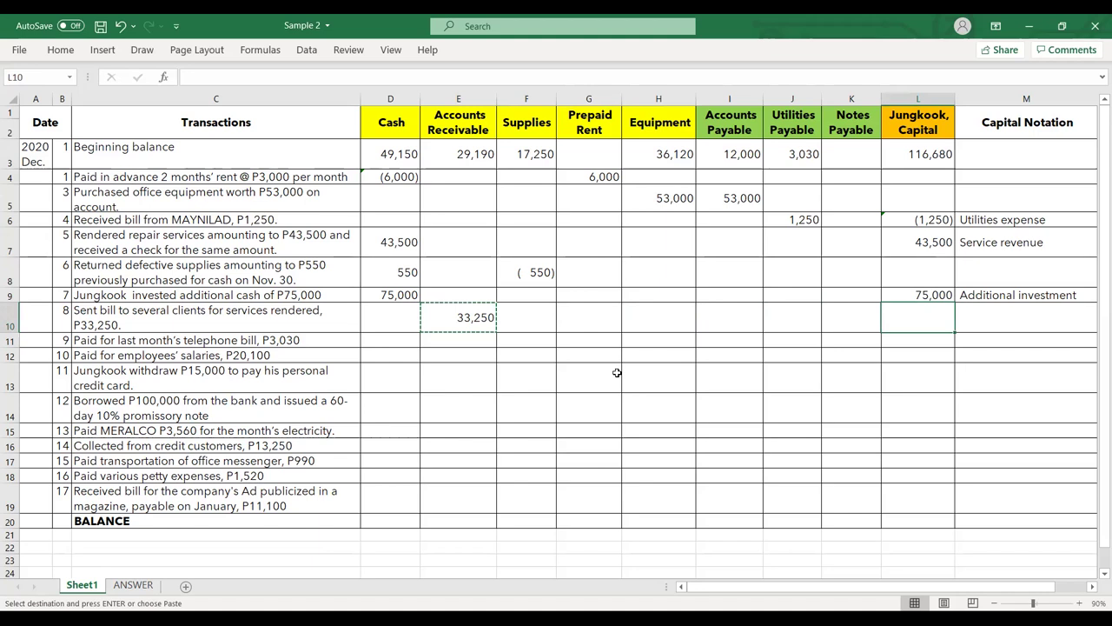
pyautogui.press('Right')
pyautogui.press('Up')
pyautogui.press('Up')
pyautogui.press('Up')
pyautogui.press('Escape')
pyautogui.hotkey('ctrl', 'c')
pyautogui.press('Down')
pyautogui.press('Down')
pyautogui.press('Down')
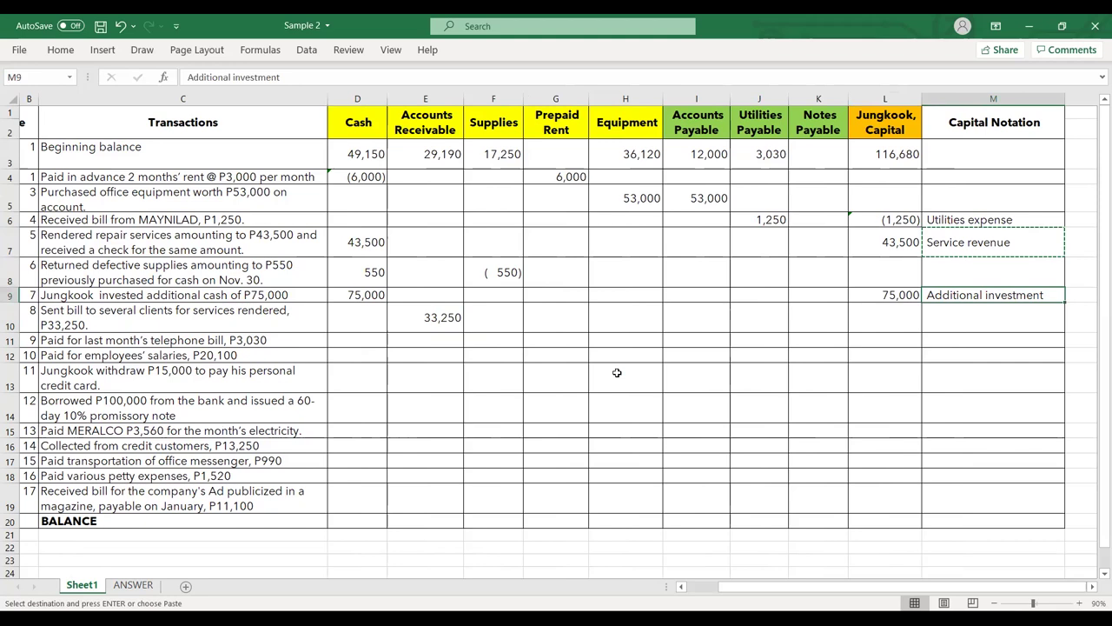
pyautogui.hotkey('ctrl', 'v')
# Copy the December 8 Accounts Receivable amount from E10 to the Capital column in L10
pyautogui.press('Left')
pyautogui.press('Left')
pyautogui.press('Left')
pyautogui.press('Left')
pyautogui.press('Left')
pyautogui.press('Left')
pyautogui.press('Left')
pyautogui.press('Left')
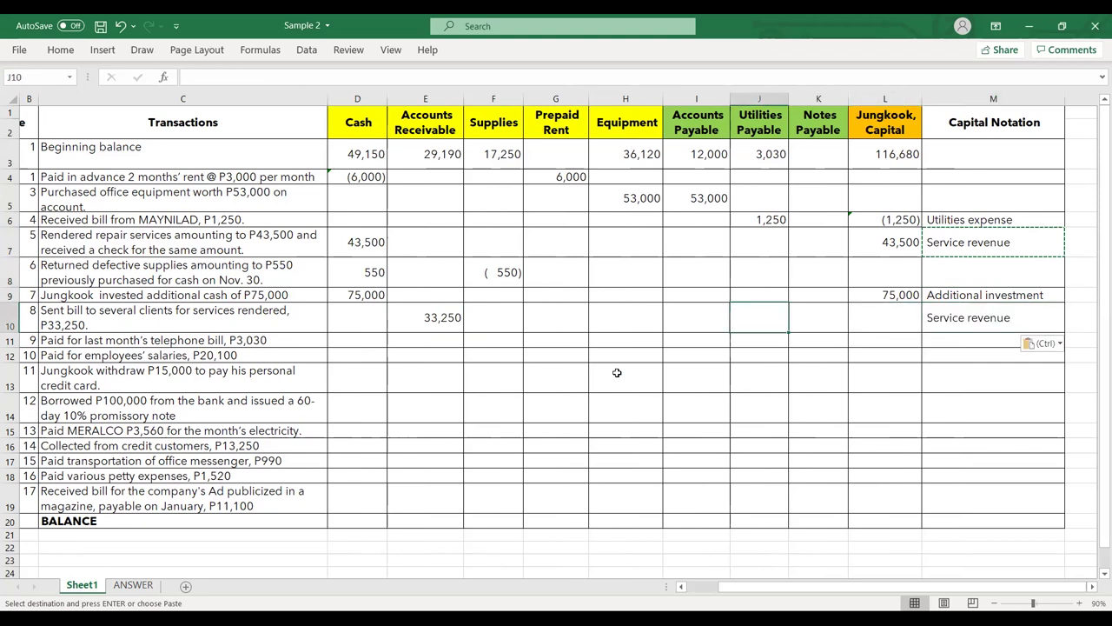
pyautogui.hotkey('ctrl', 'c')
pyautogui.press('Right')
pyautogui.press('Right')
pyautogui.press('Right')
pyautogui.press('Right')
pyautogui.press('Right')
pyautogui.press('Right')
pyautogui.press('Right')
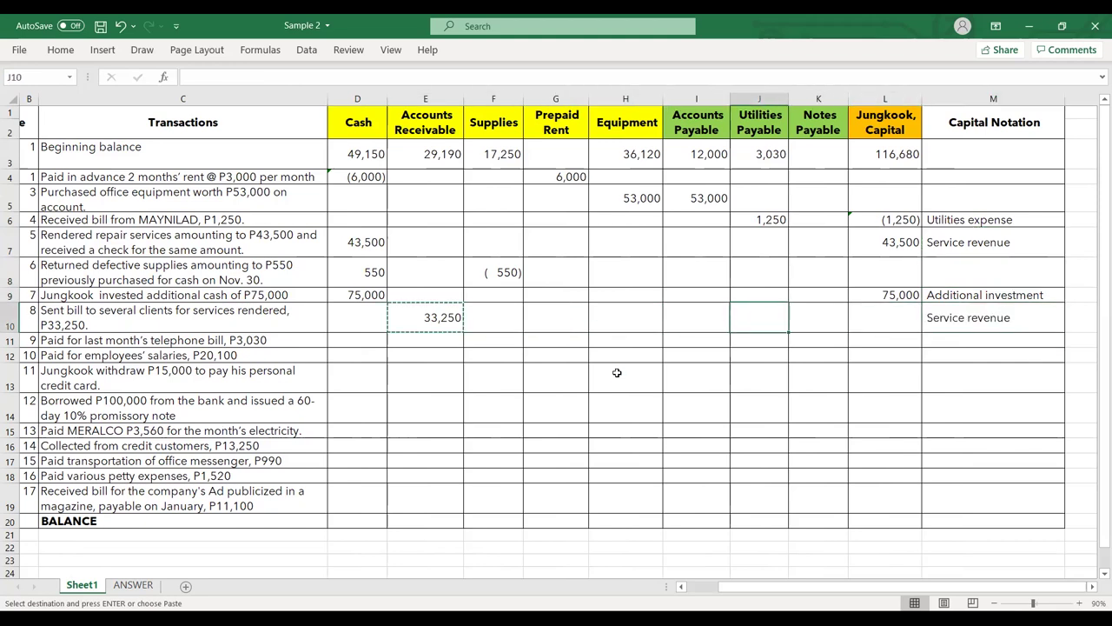
pyautogui.hotkey('ctrl', 'v')
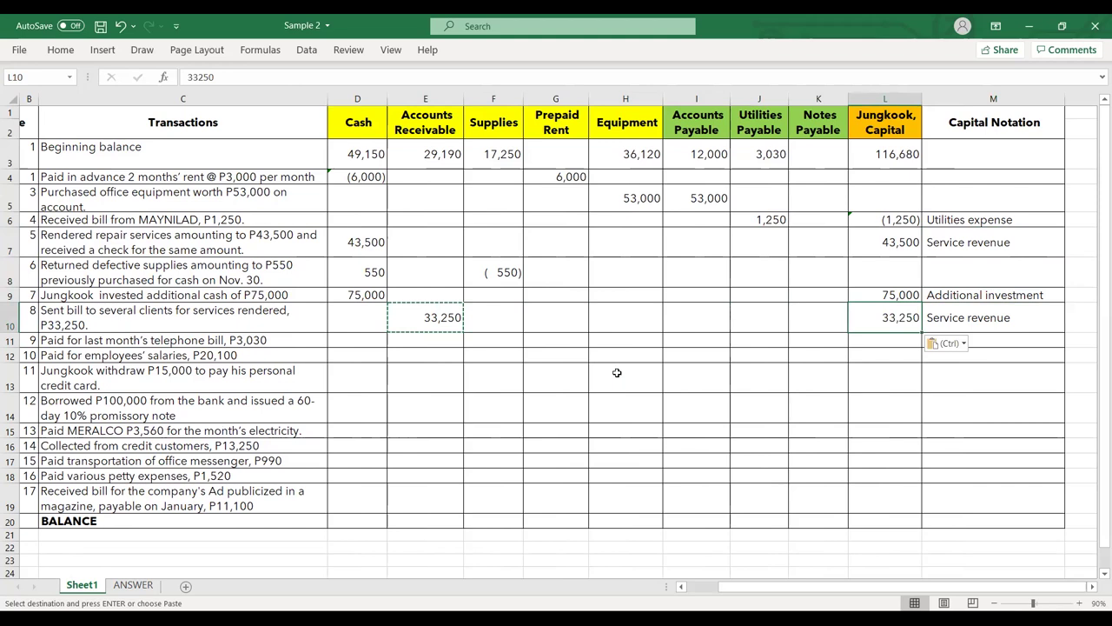
# Check the beginning Utilities Payable in J3 and enter (3,030) as text under Cash in D11 for the December 9 telephone bill payment
pyautogui.press('Left')
pyautogui.press('Left')
pyautogui.press('Left')
pyautogui.press('Left')
pyautogui.press('Left')
pyautogui.press('Left')
pyautogui.press('Left')
pyautogui.press('Left')
pyautogui.press('Left')
pyautogui.press('Left')
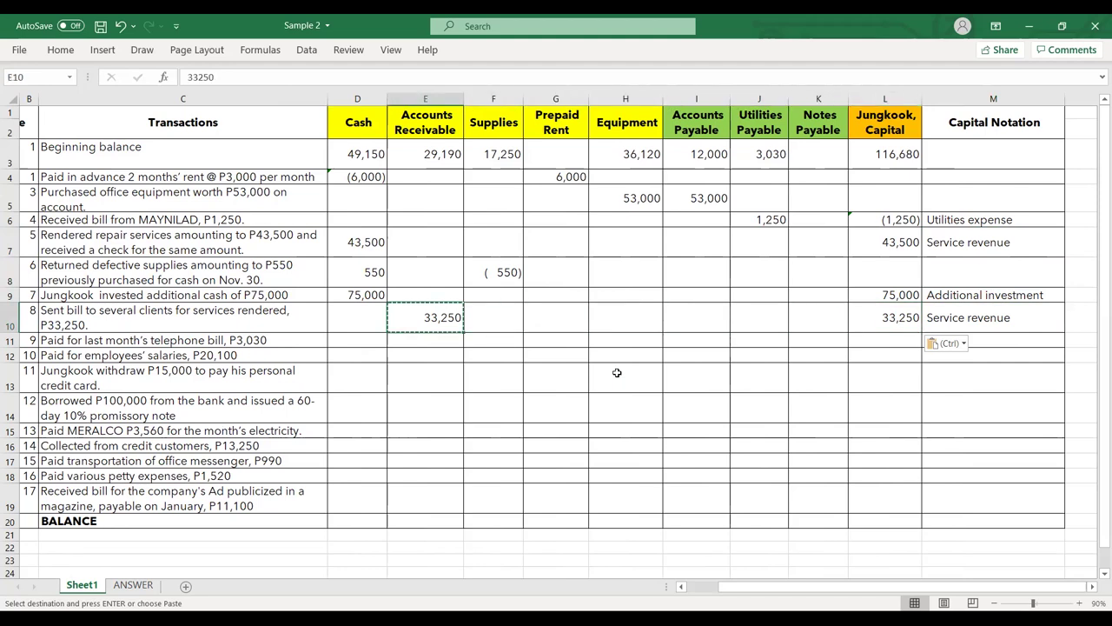
pyautogui.press('Left')
pyautogui.press('Down')
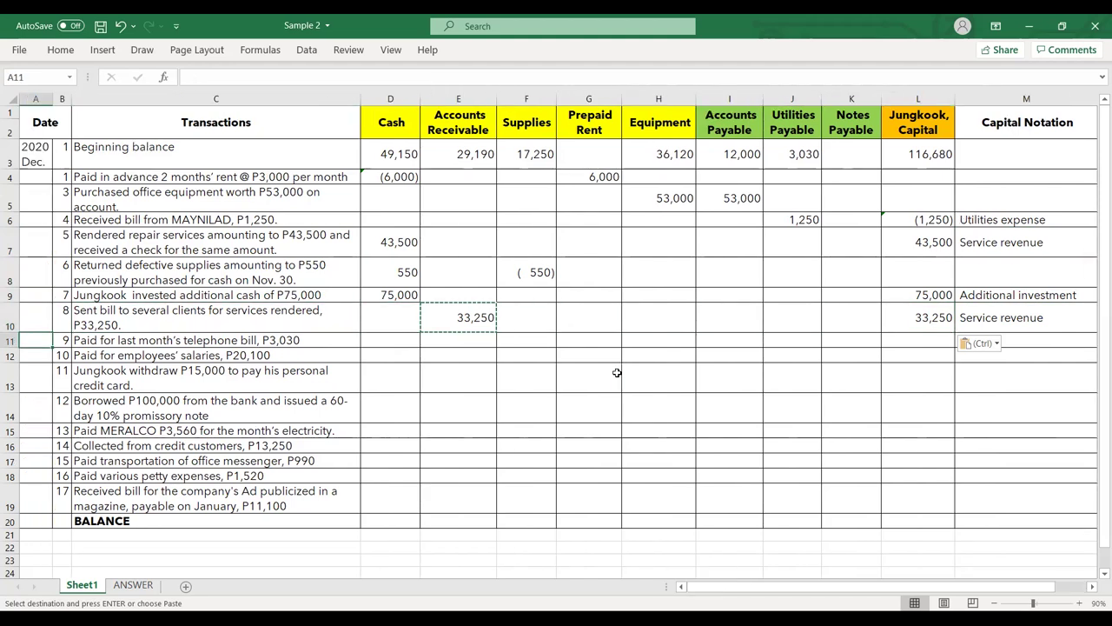
pyautogui.press('Right')
pyautogui.press('Right')
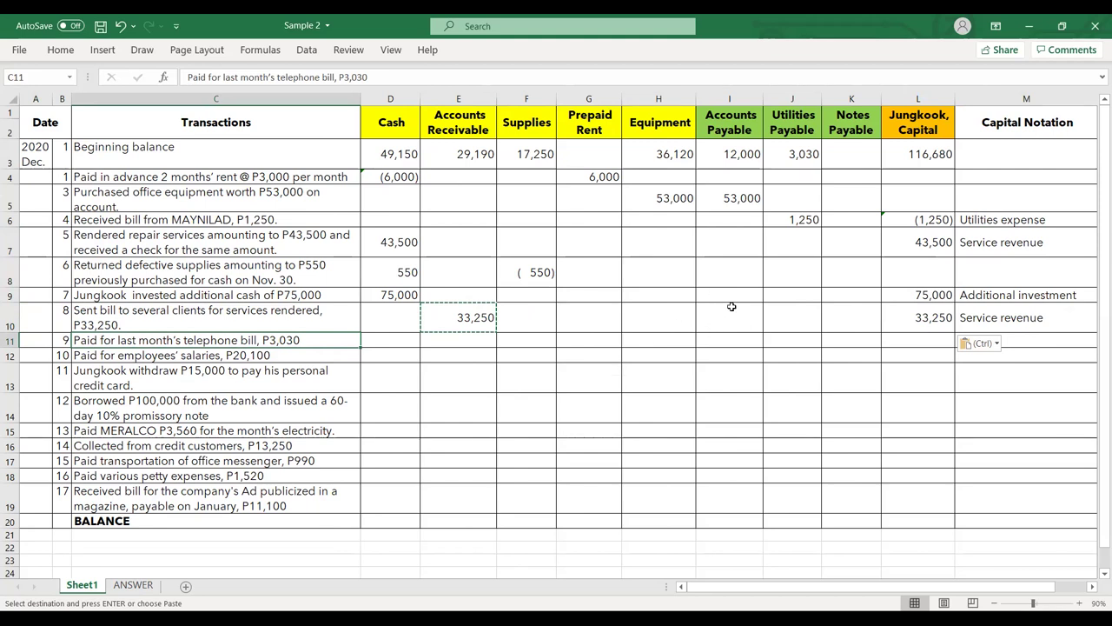
pyautogui.click(799, 156)
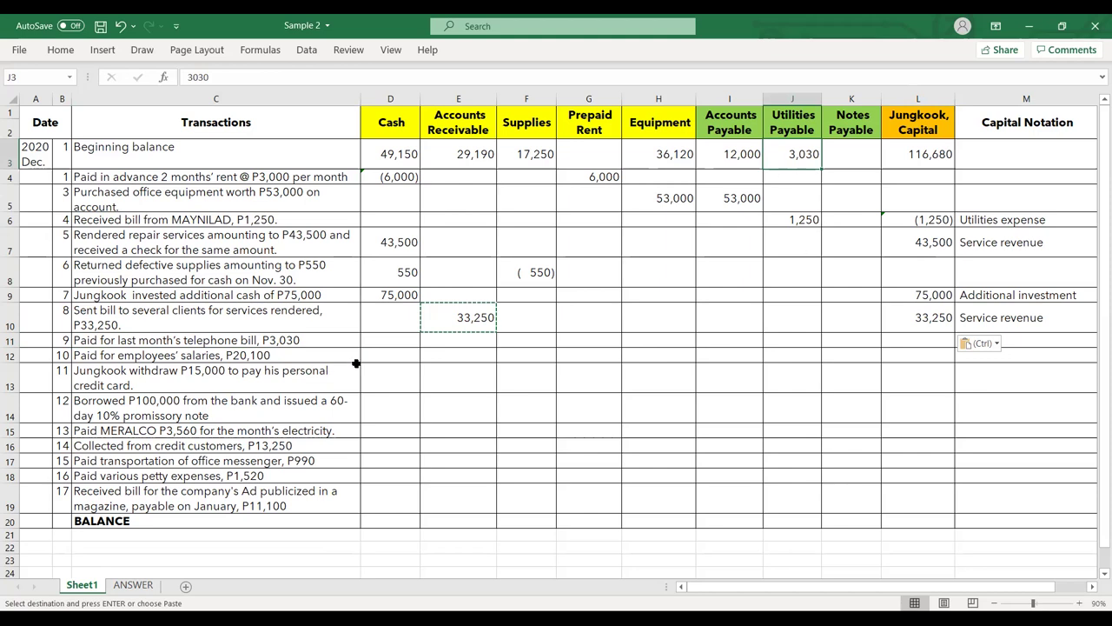
pyautogui.click(389, 342)
pyautogui.write("'(30")
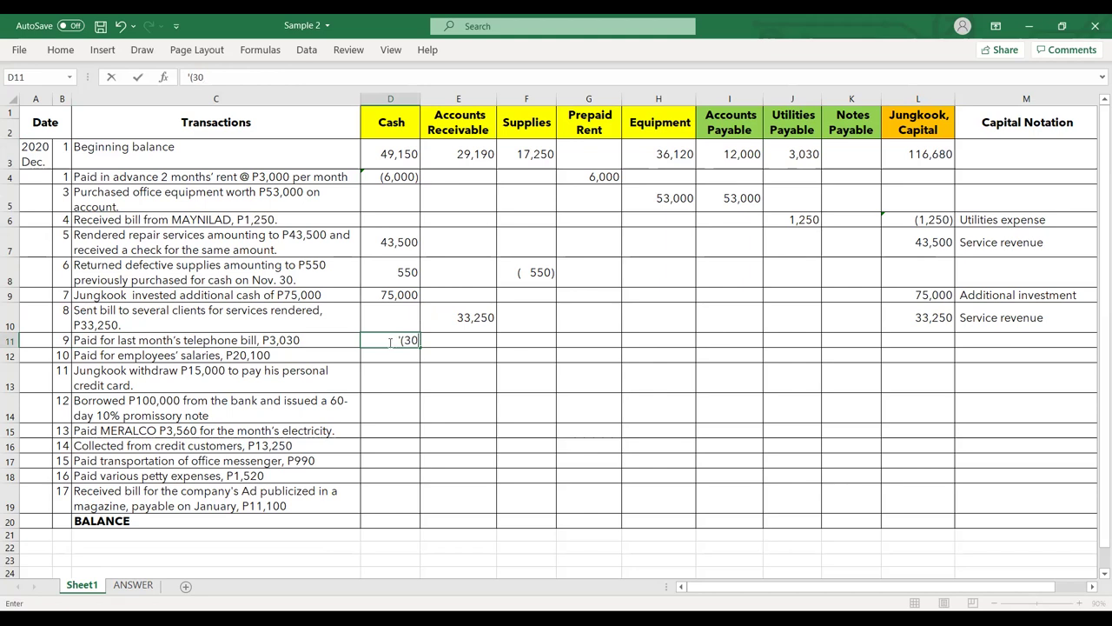
pyautogui.press('BackSpace')
pyautogui.write(',030)')
pyautogui.press('Return')
# Copy the December 9 Cash reduction from D11 to Utilities Payable in J11 and recheck it against the beginning balance in J3
pyautogui.click(388, 340)
pyautogui.hotkey('ctrl', 'c')
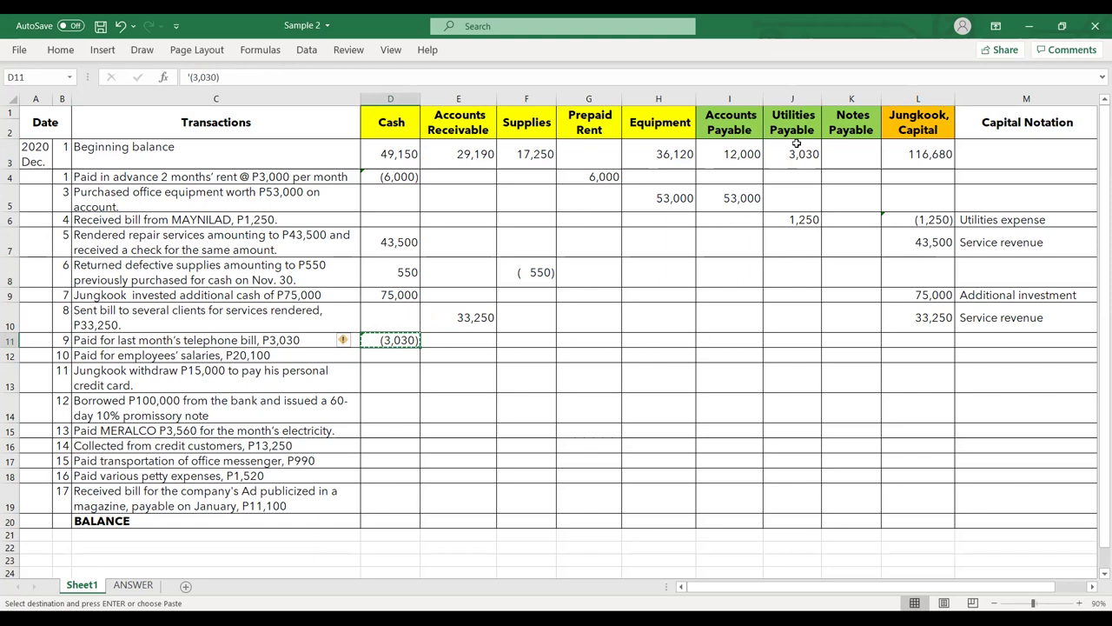
pyautogui.click(792, 343)
pyautogui.hotkey('ctrl', 'v')
pyautogui.press('ctrl')
pyautogui.press('Escape')
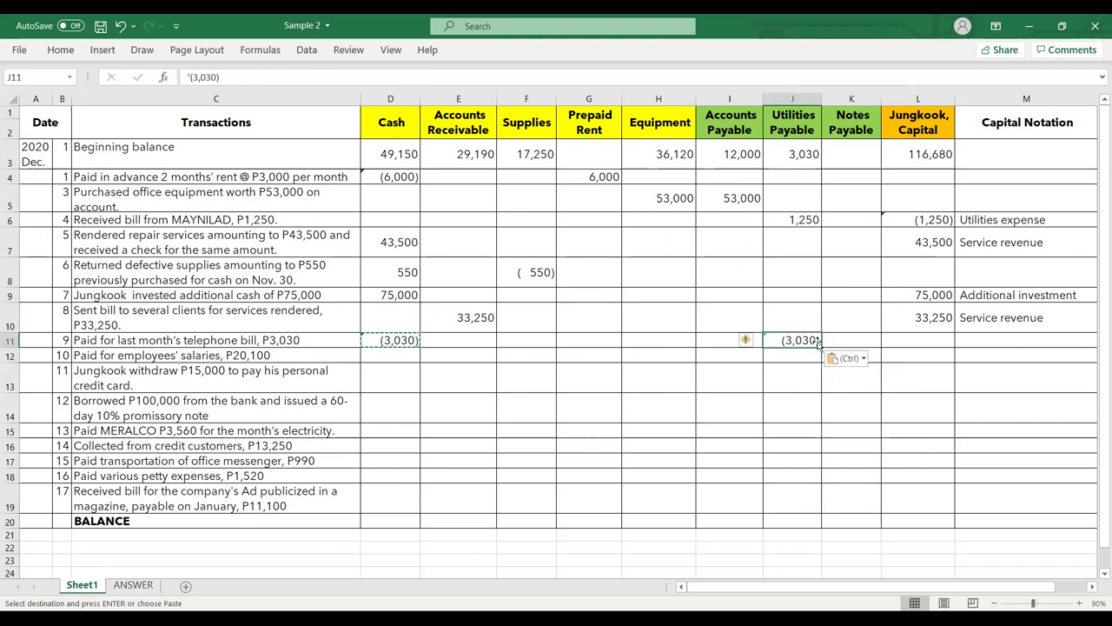
pyautogui.click(690, 340)
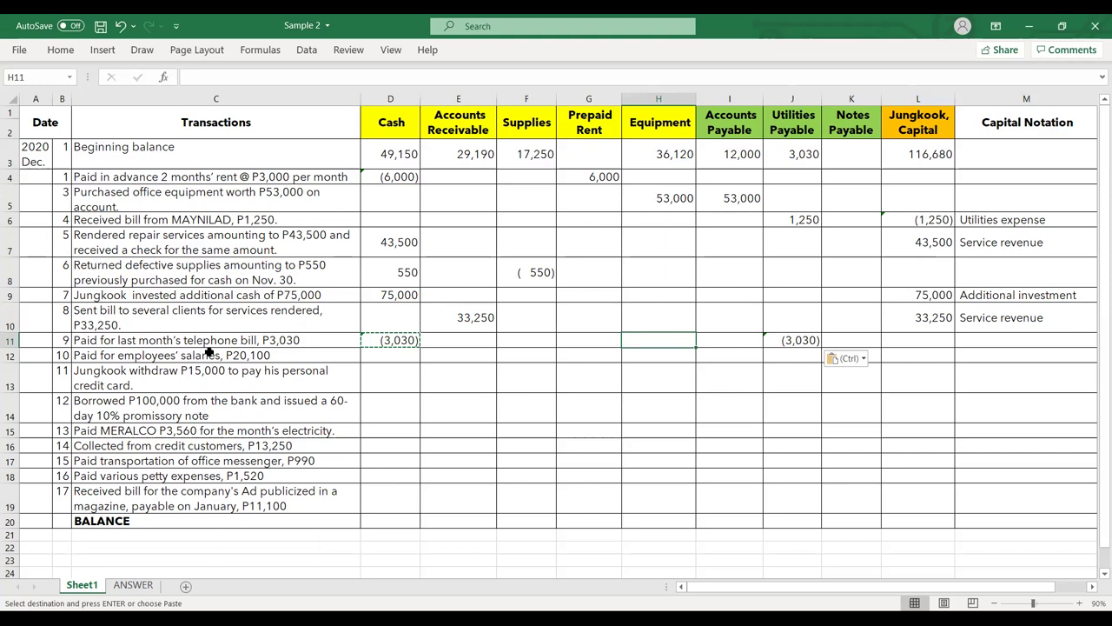
pyautogui.click(414, 339)
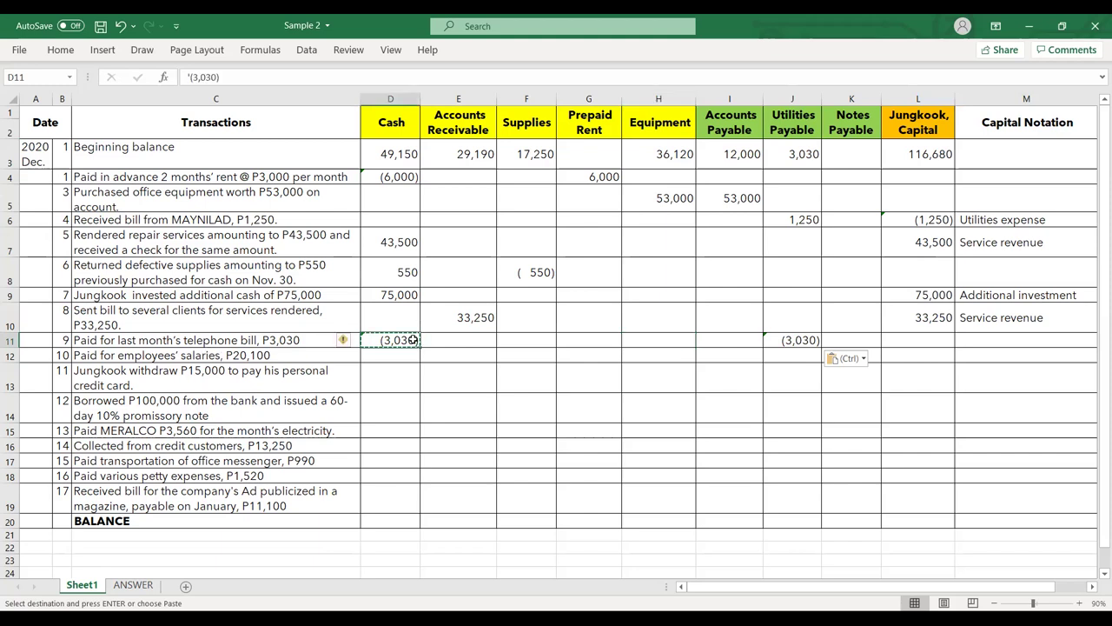
pyautogui.click(898, 343)
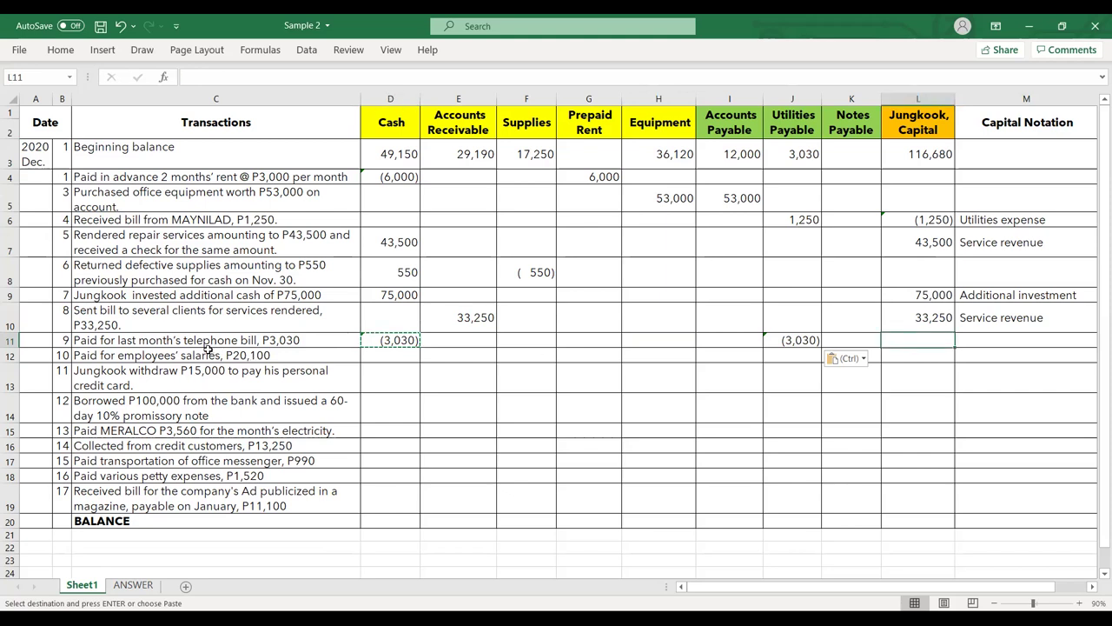
pyautogui.click(799, 155)
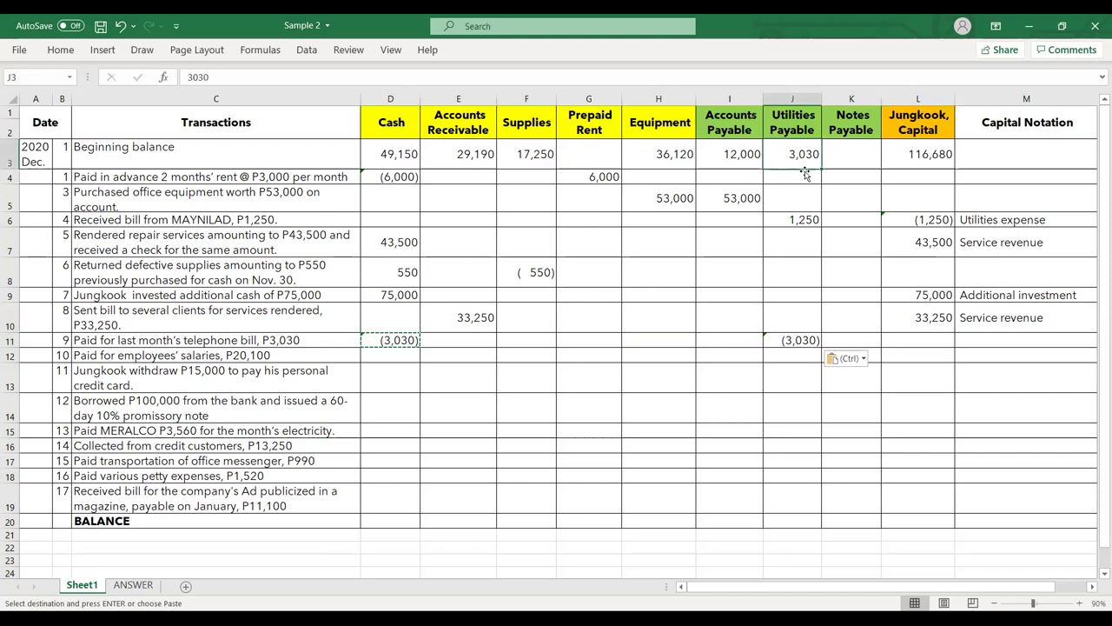
pyautogui.click(782, 380)
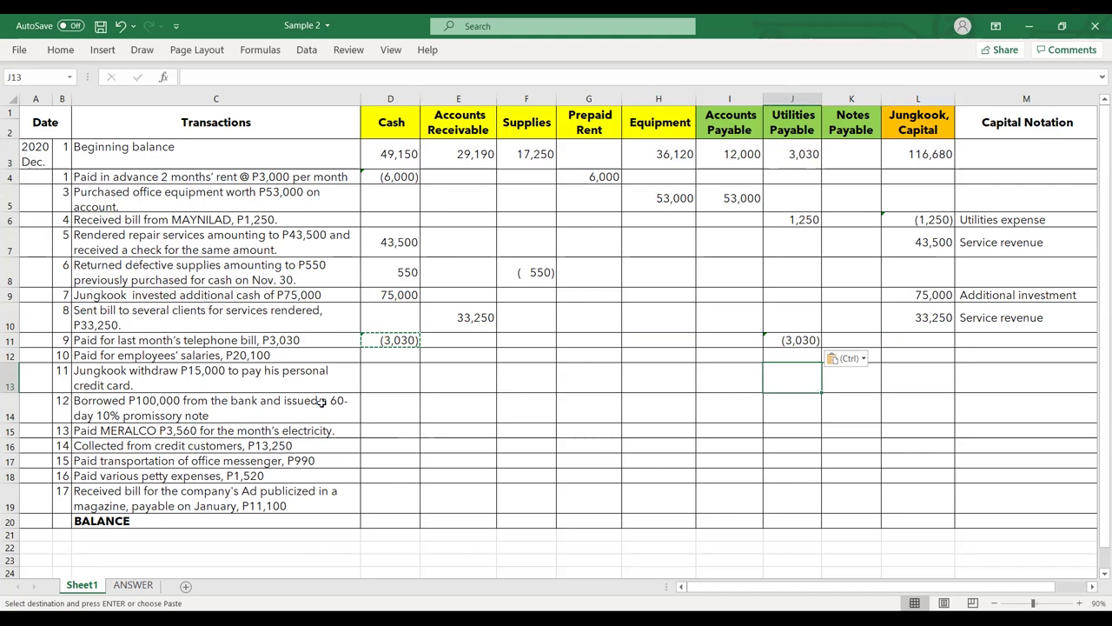
# Enter (20,100) as text under Cash in D12 for the December 10 payment of employees' salaries
pyautogui.click(302, 356)
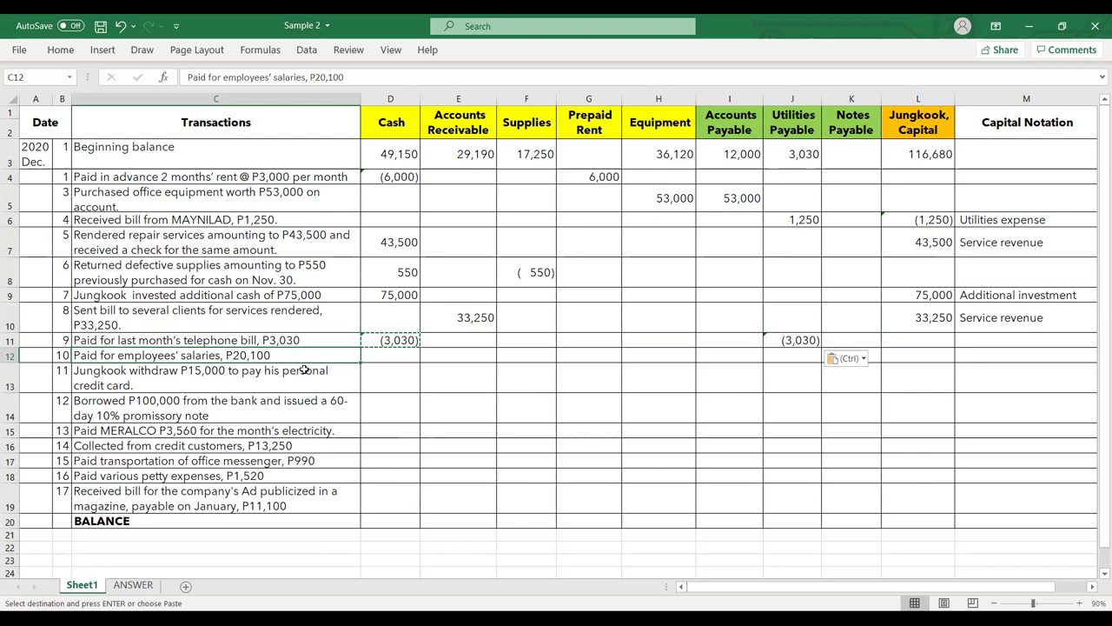
pyautogui.click(396, 357)
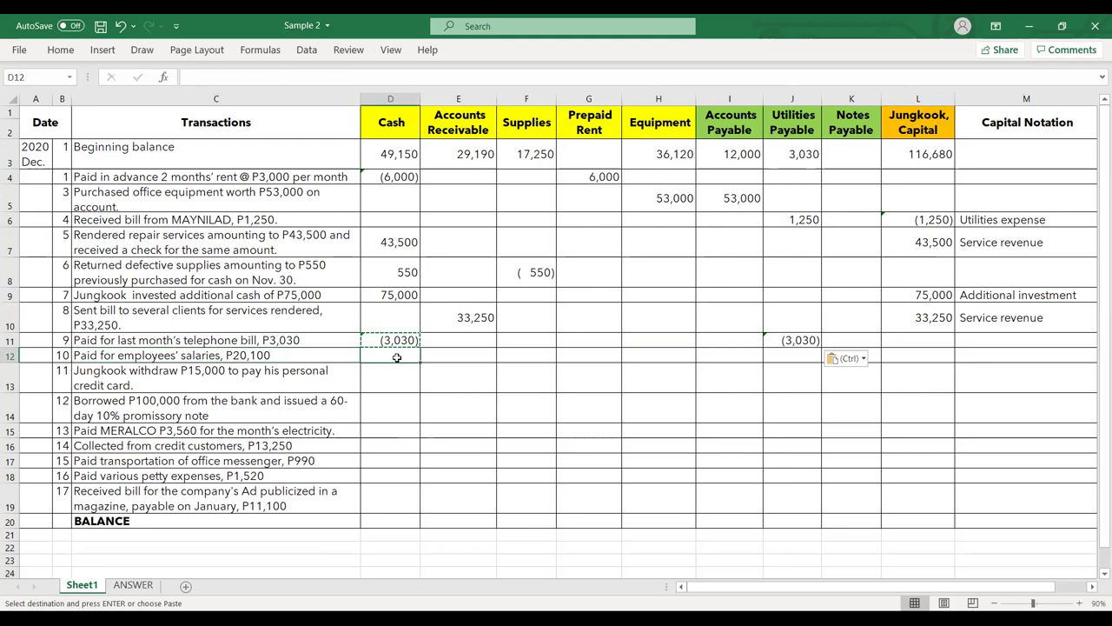
pyautogui.write("'(20,100)")
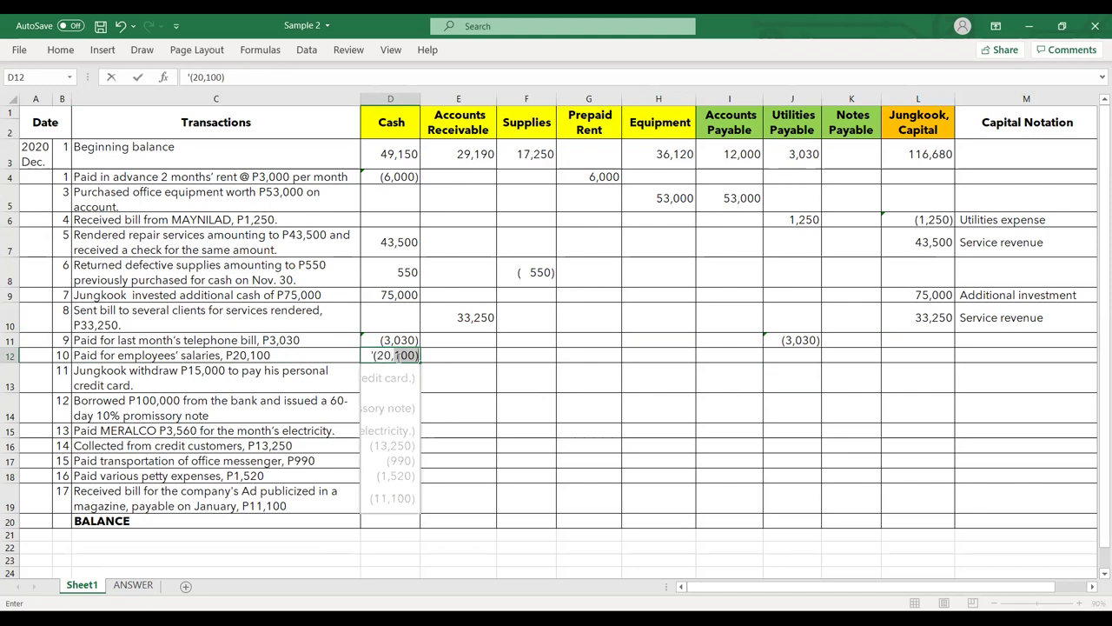
pyautogui.press('Return')
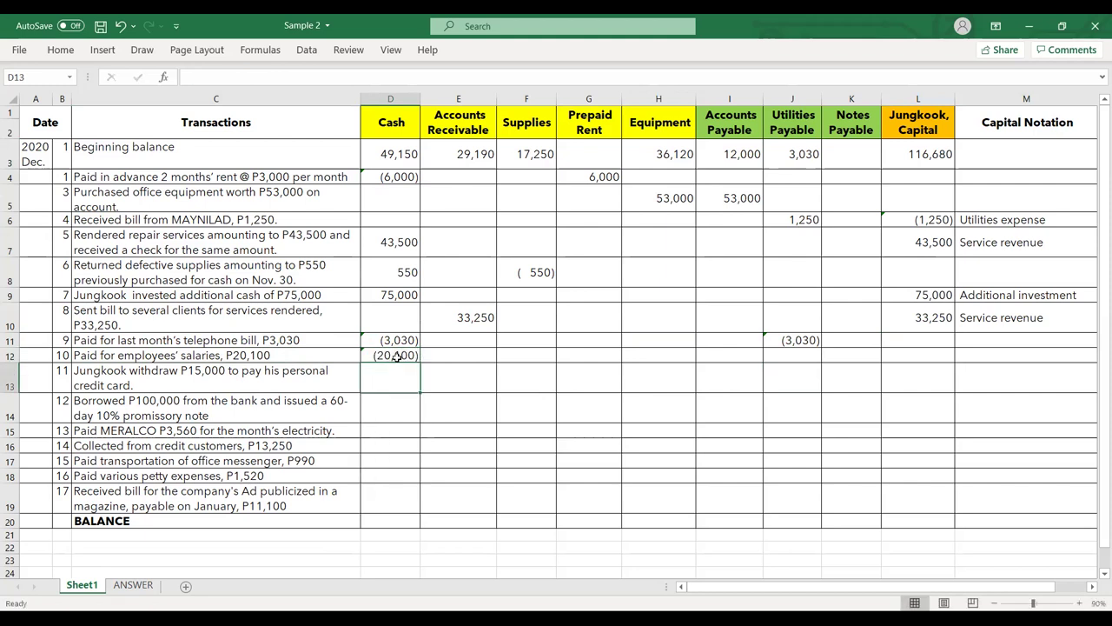
# Copy the December 10 Cash reduction from D12 to the Capital column in L12
pyautogui.click(396, 356)
pyautogui.hotkey('ctrl', 'c')
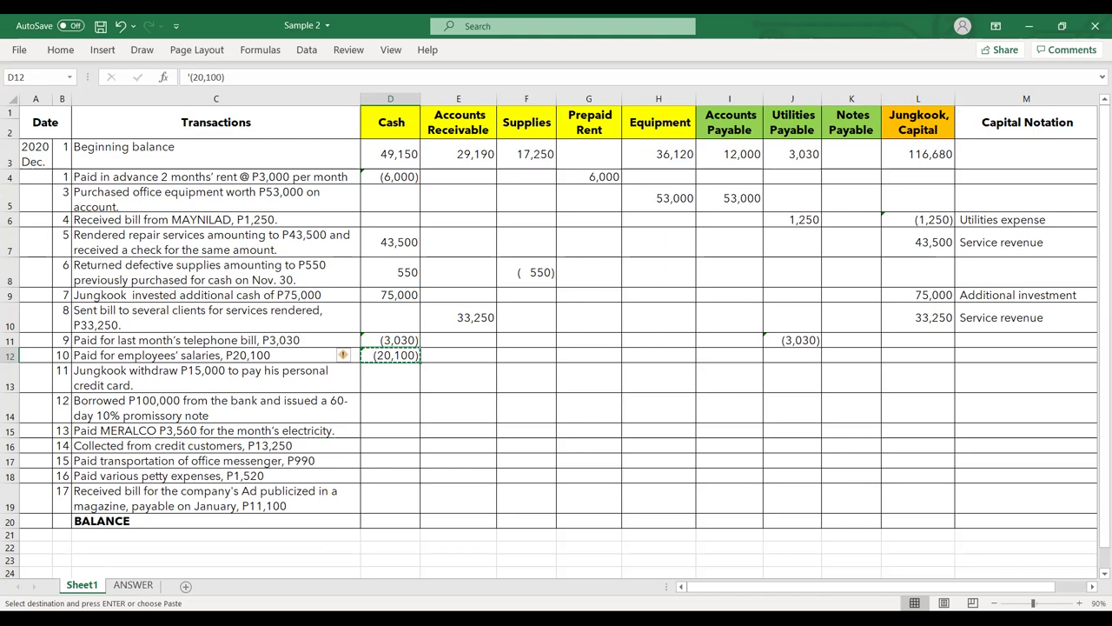
pyautogui.press('Right')
pyautogui.press('Right')
pyautogui.press('Right')
pyautogui.press('Right')
pyautogui.press('Right')
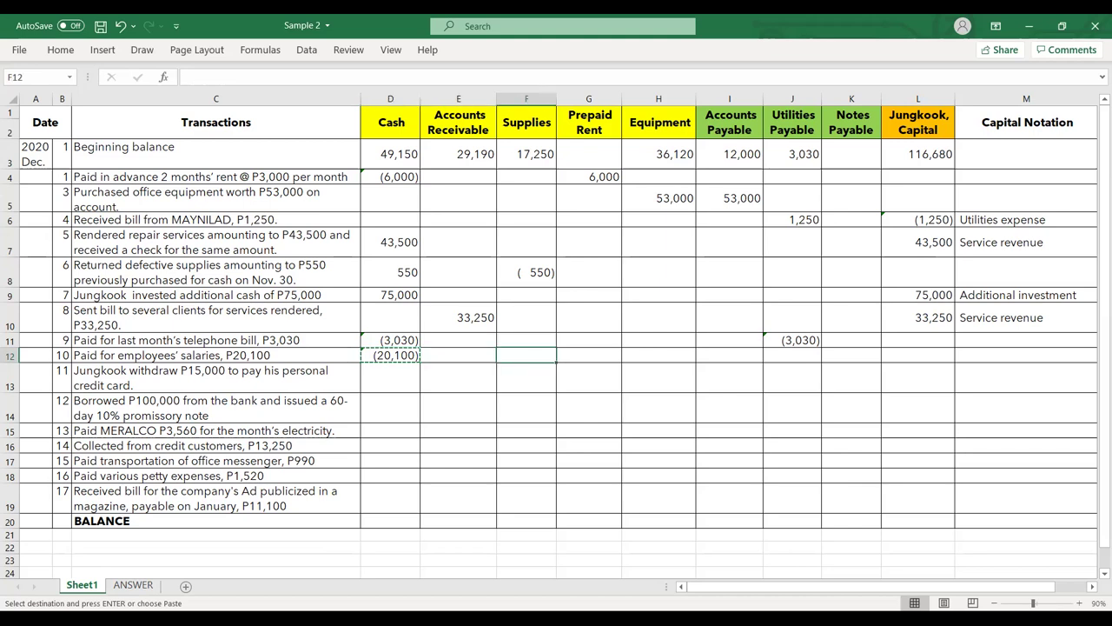
pyautogui.press('Right')
pyautogui.press('Right')
pyautogui.press('Right')
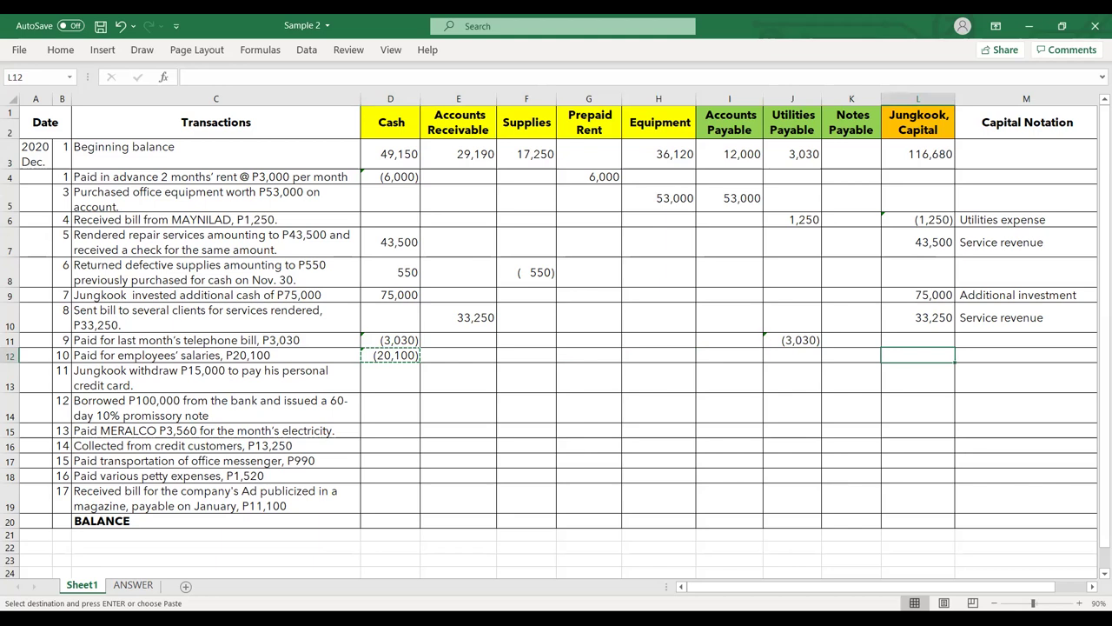
pyautogui.hotkey('ctrl', 'v')
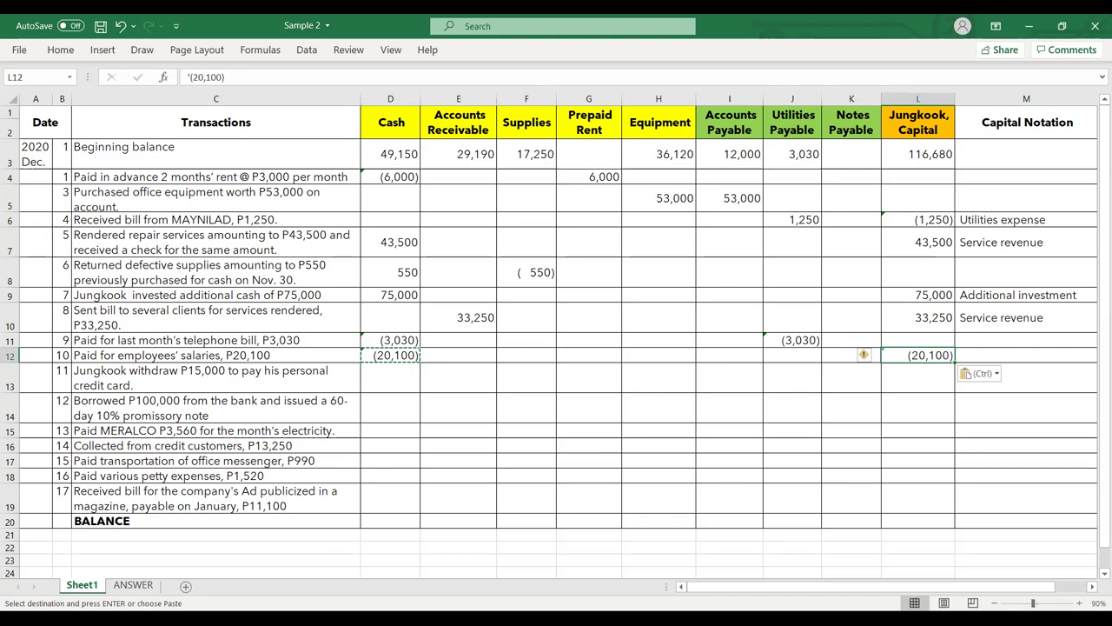
# Label the December 10 capital decrease "Salaries expense" in the Capital Notation cell M12
pyautogui.press('Right')
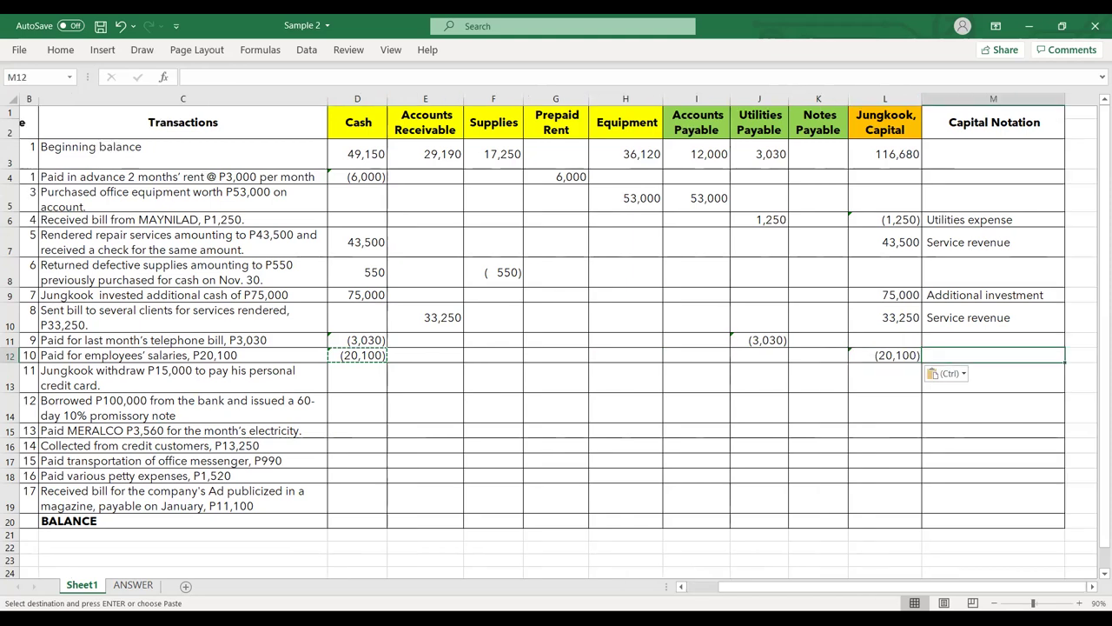
pyautogui.write('Sala')
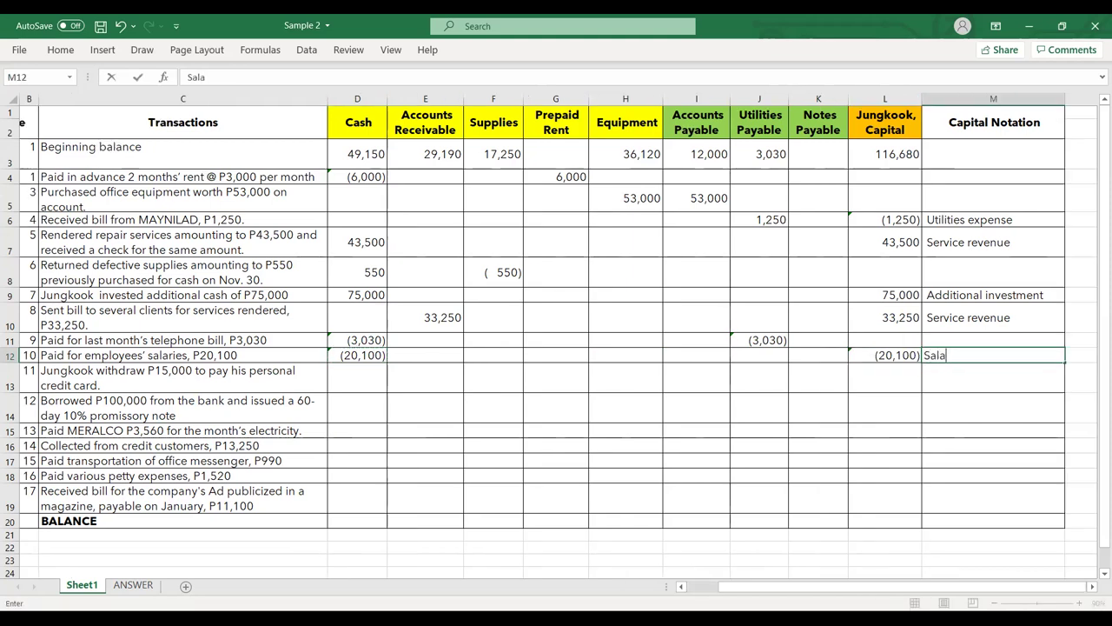
pyautogui.write('ries expense')
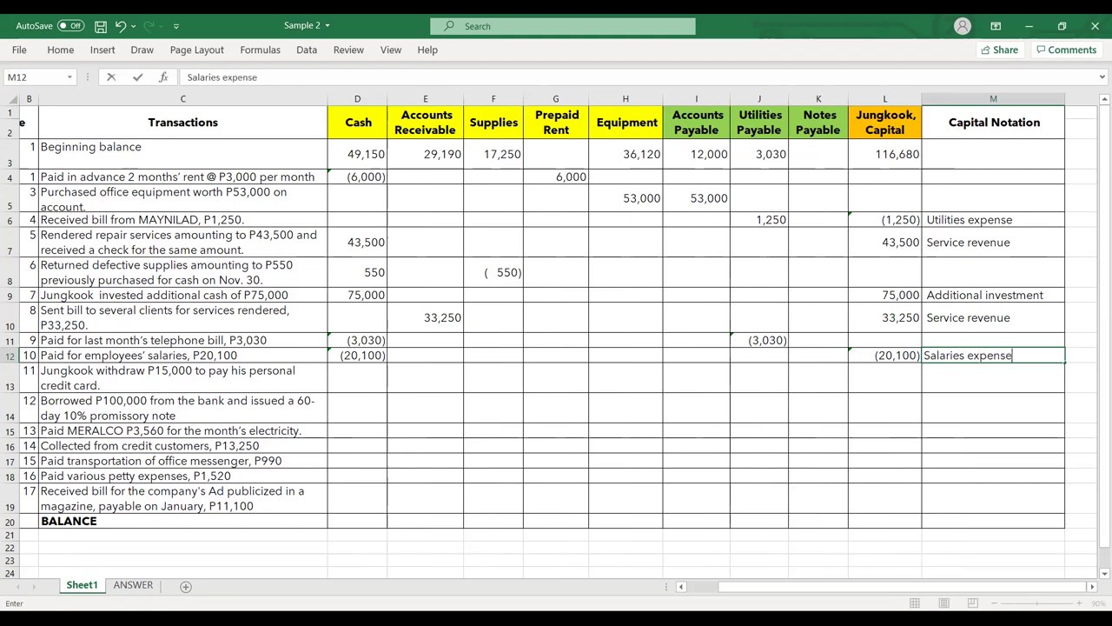
pyautogui.press('Return')
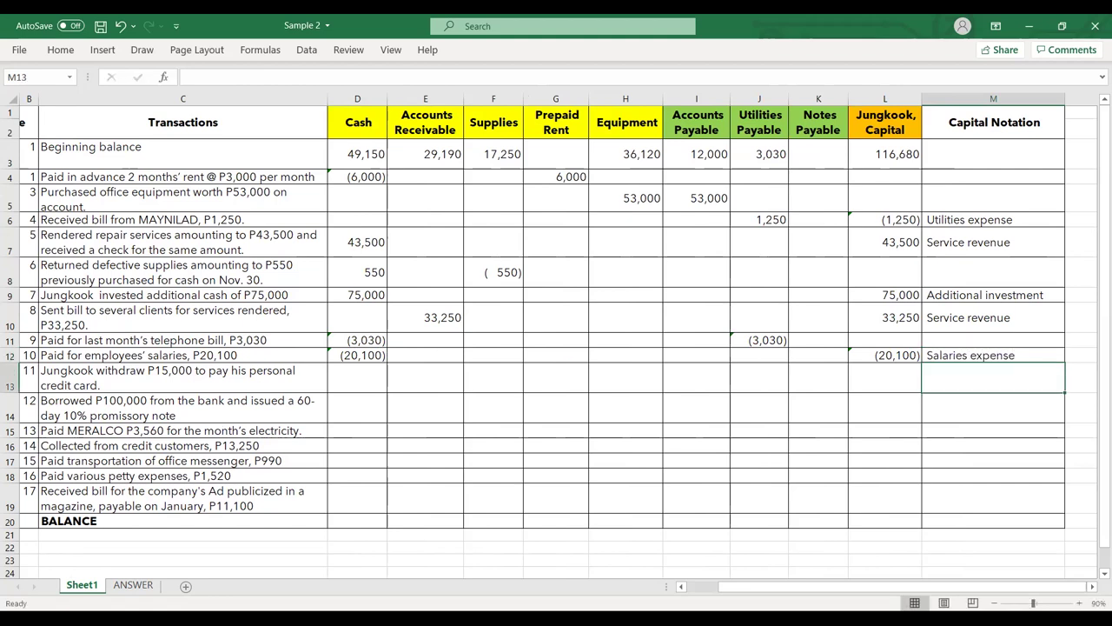
# Enter (15,000) as text under Cash in D13 for the December 11 withdrawal to pay the owner's personal credit card
pyautogui.press('Left')
pyautogui.press('Left')
pyautogui.press('Left')
pyautogui.press('Left')
pyautogui.press('Left')
pyautogui.press('Left')
pyautogui.press('Left')
pyautogui.press('Left')
pyautogui.press('Left')
pyautogui.press('Left')
pyautogui.press('Left')
pyautogui.press('Left')
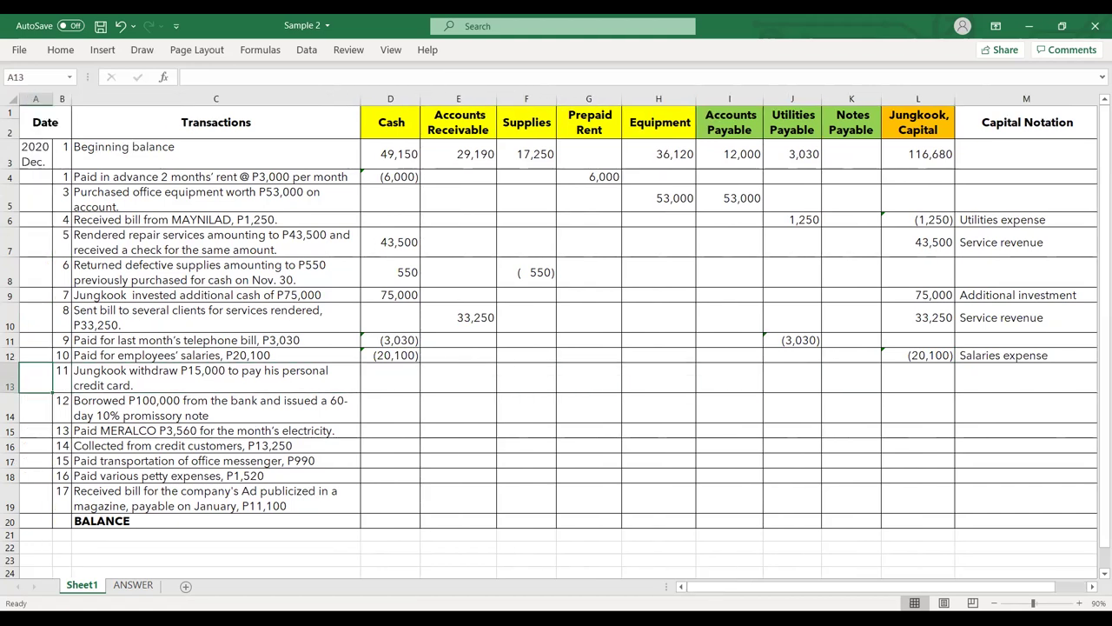
pyautogui.press('Right')
pyautogui.press('Right')
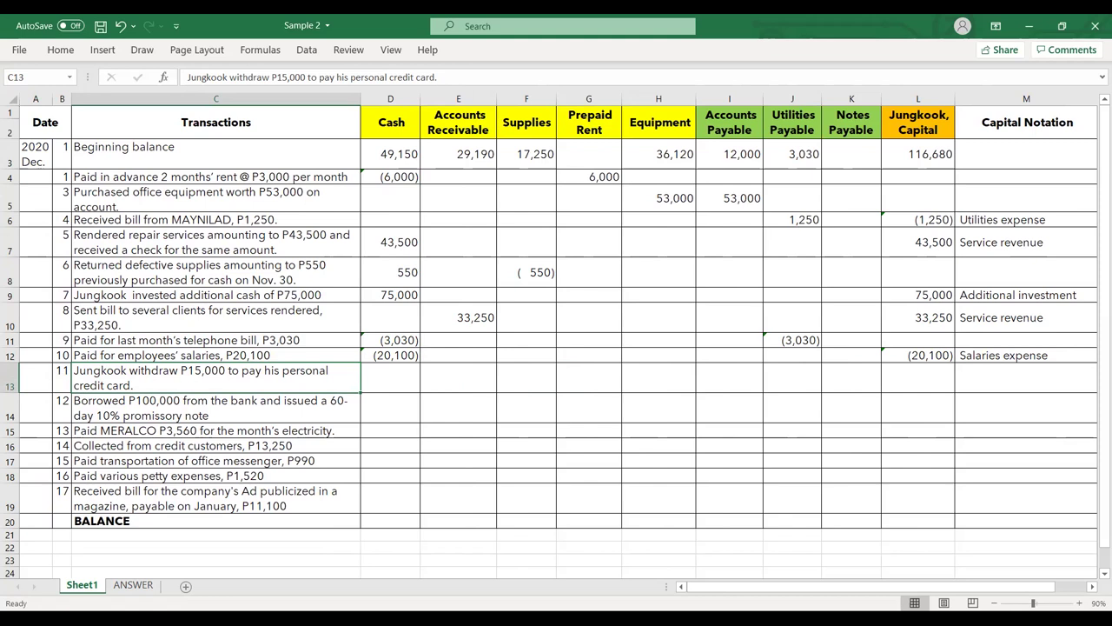
pyautogui.press('Right')
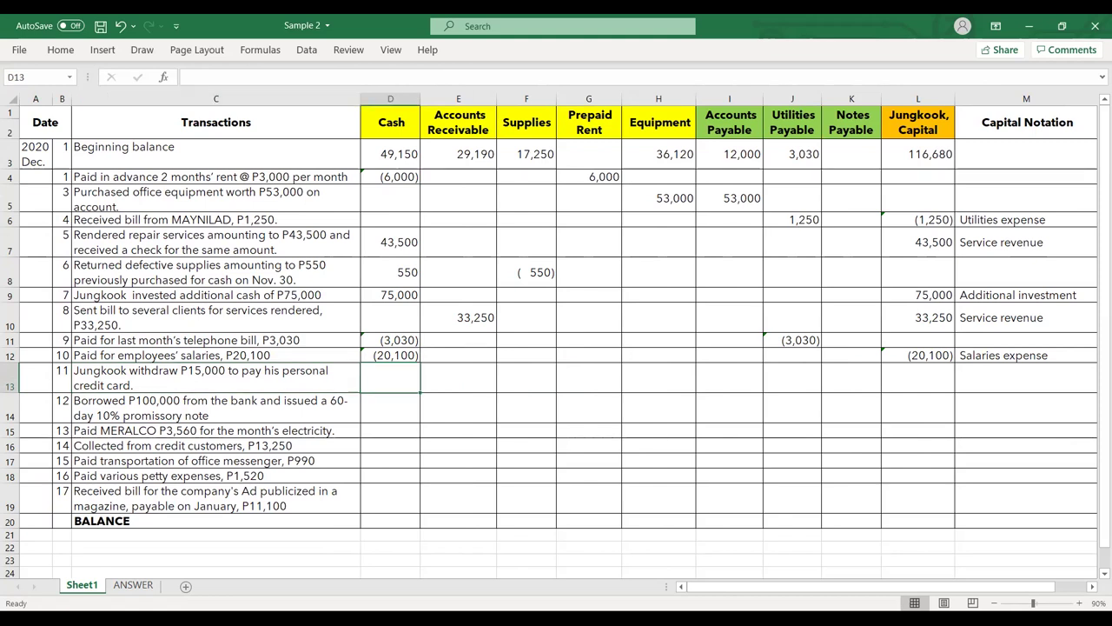
pyautogui.write("'(1")
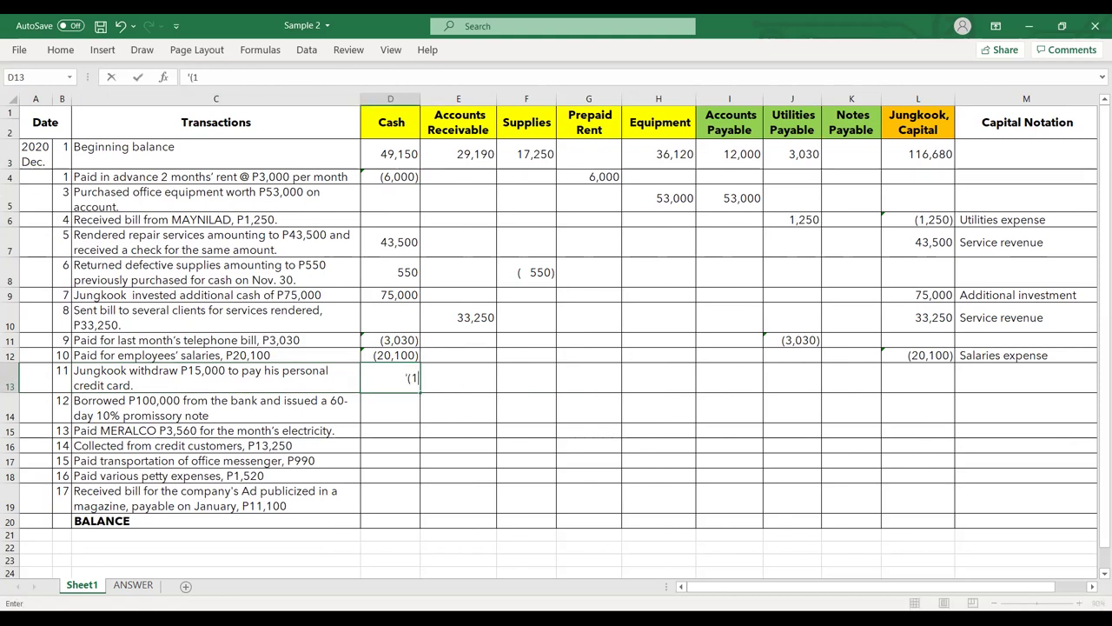
pyautogui.write('5,000)')
pyautogui.press('Return')
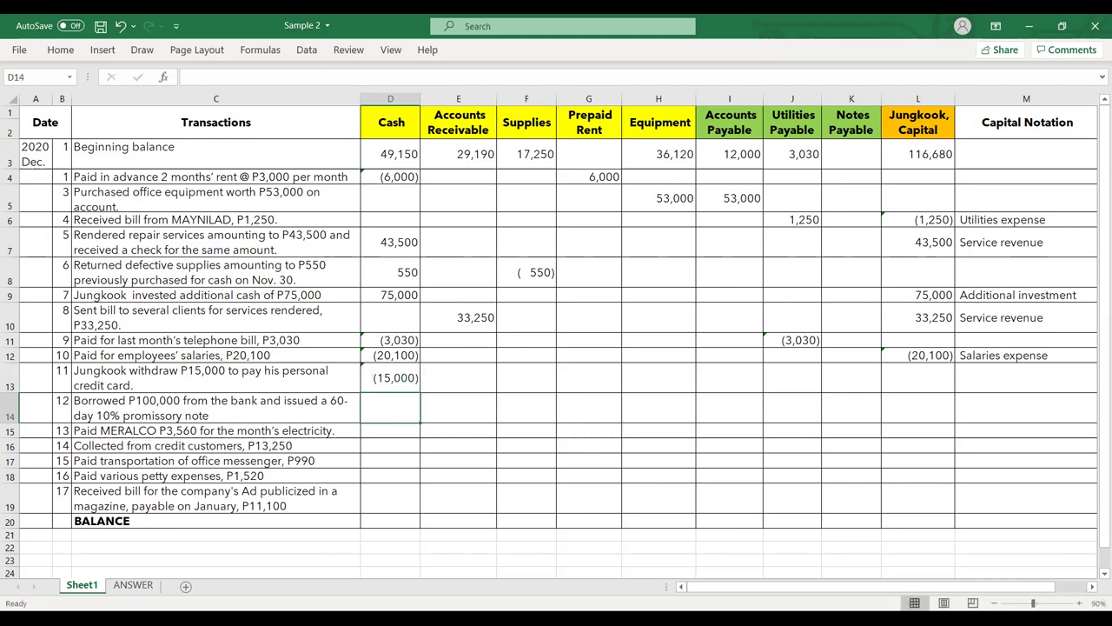
# Copy the December 11 Cash reduction from D13 to the Capital column in L13
pyautogui.press('Up')
pyautogui.hotkey('ctrl', 'c')
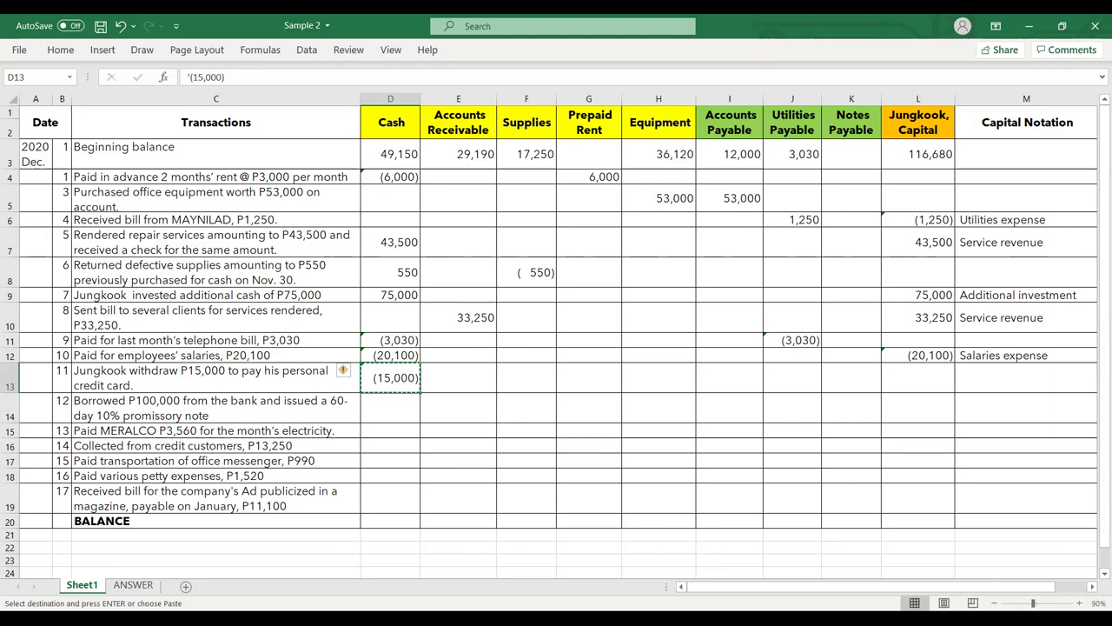
pyautogui.press('Right')
pyautogui.press('Right')
pyautogui.press('Right')
pyautogui.press('Right')
pyautogui.press('Right')
pyautogui.press('Right')
pyautogui.press('Right')
pyautogui.press('Right')
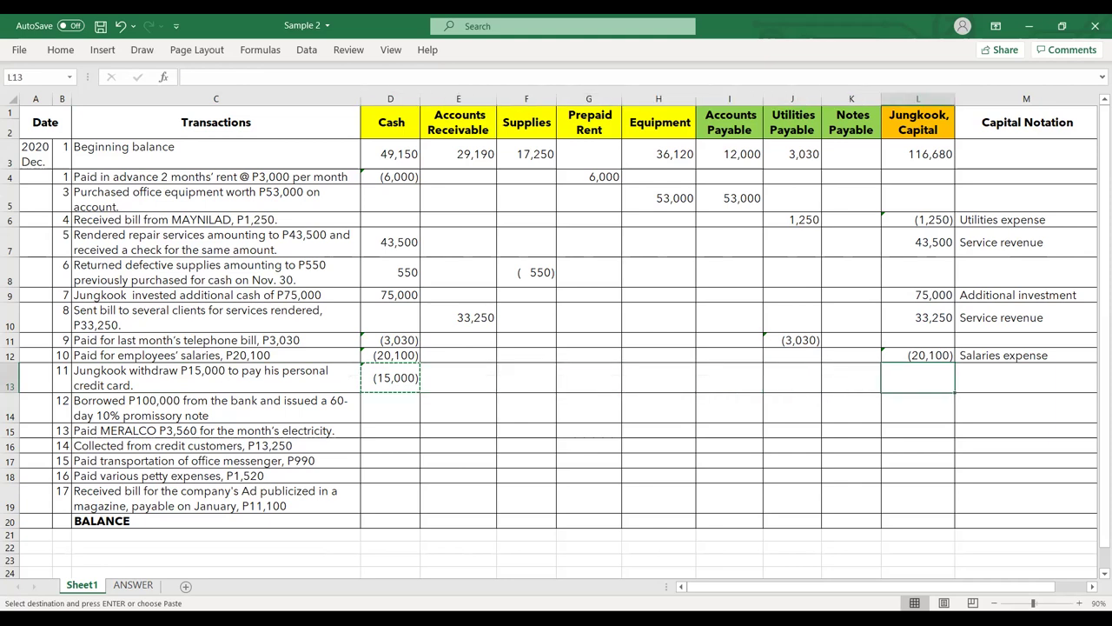
pyautogui.hotkey('ctrl', 'v')
# Label the December 11 capital decrease "Withdrawal/ Drawing" in the Capital Notation cell M13
pyautogui.press('Right')
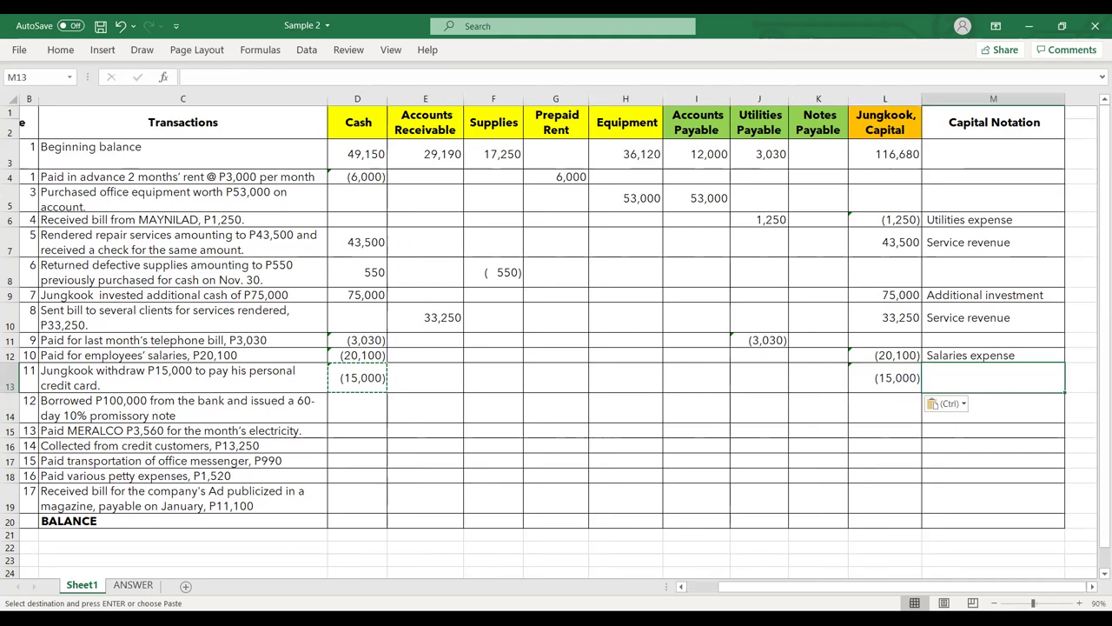
pyautogui.write('Withdrawal')
pyautogui.press('Return')
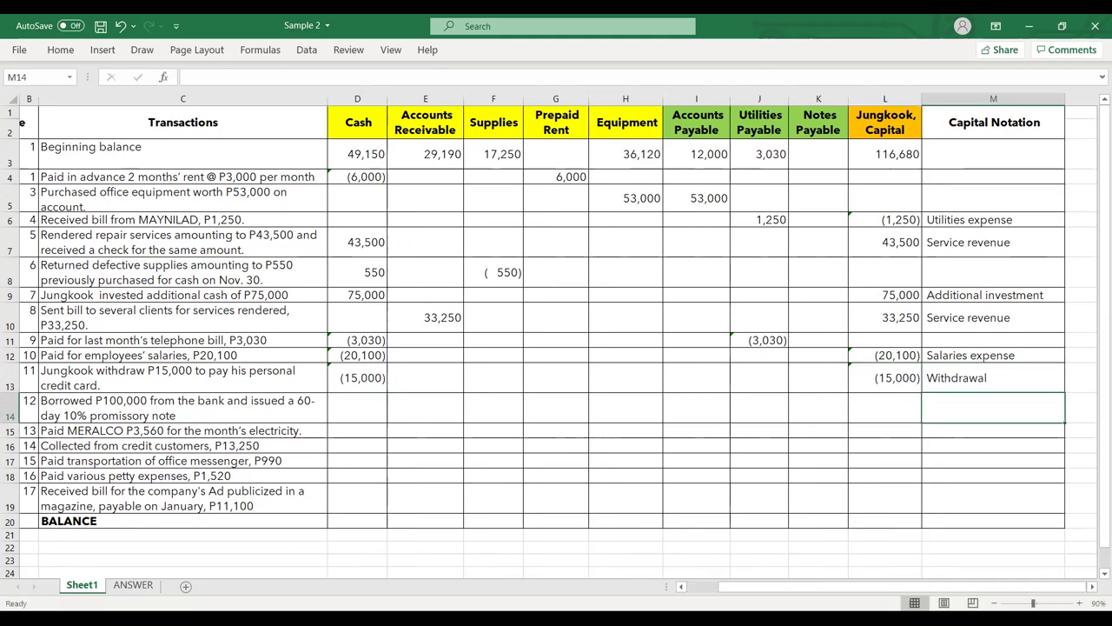
pyautogui.doubleClick(1023, 380)
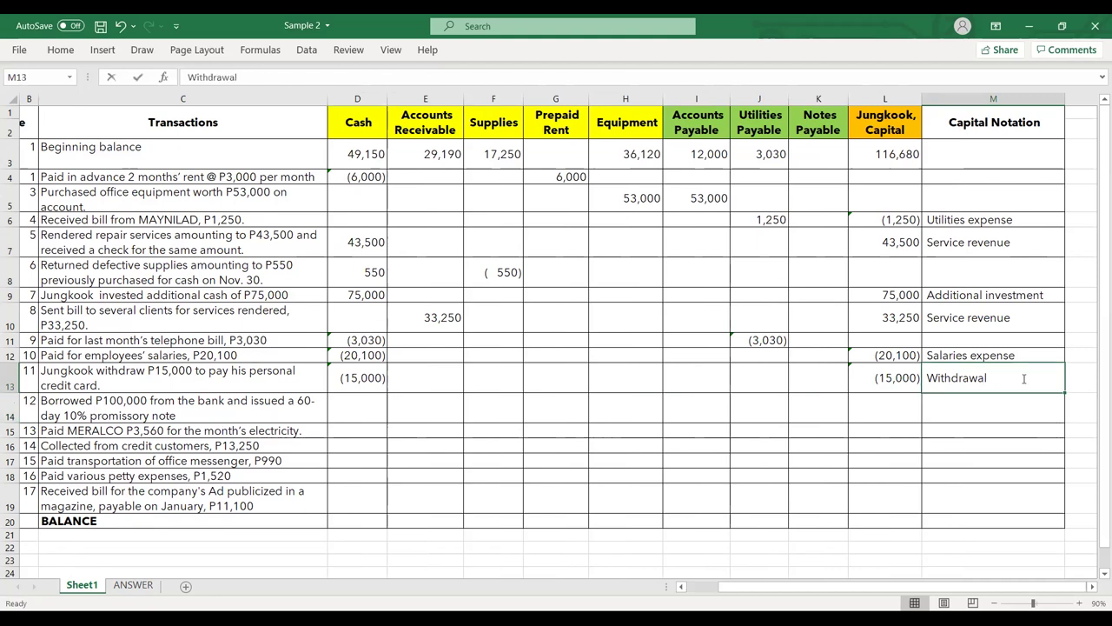
pyautogui.write('/ Drawing')
pyautogui.press('Return')
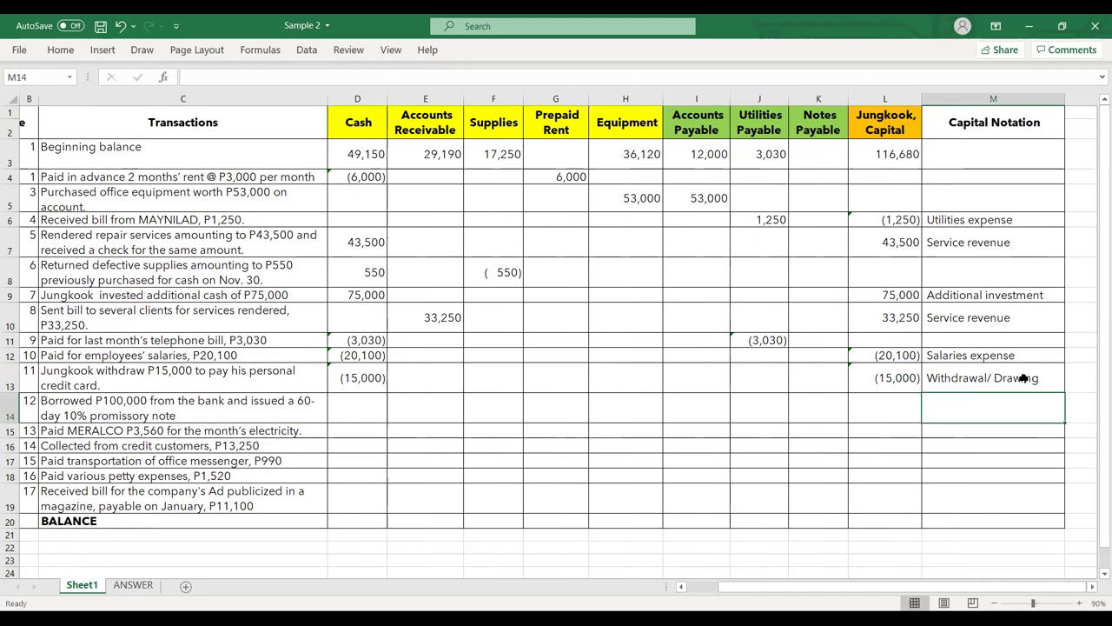
pyautogui.click(1028, 382)
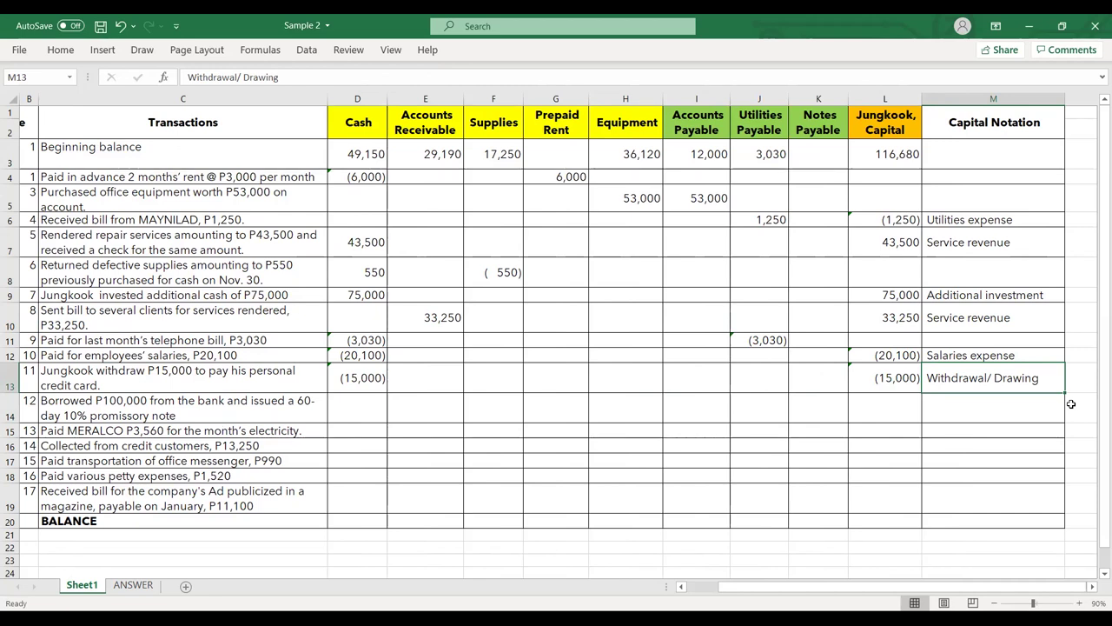
# Enter 100,000 under Cash in D14 for the December 12 bank loan
pyautogui.press('Left')
pyautogui.press('Left')
pyautogui.press('Left')
pyautogui.press('Left')
pyautogui.press('Left')
pyautogui.press('Left')
pyautogui.press('Left')
pyautogui.press('Left')
pyautogui.press('Left')
pyautogui.press('Left')
pyautogui.press('Left')
pyautogui.press('Left')
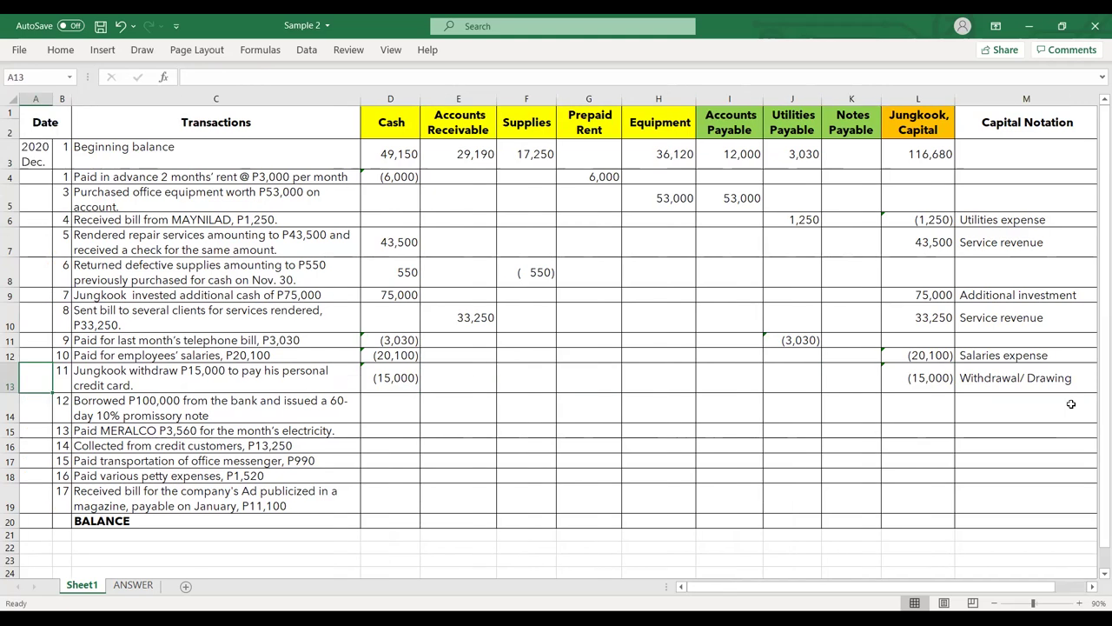
pyautogui.press('Down')
pyautogui.press('Right')
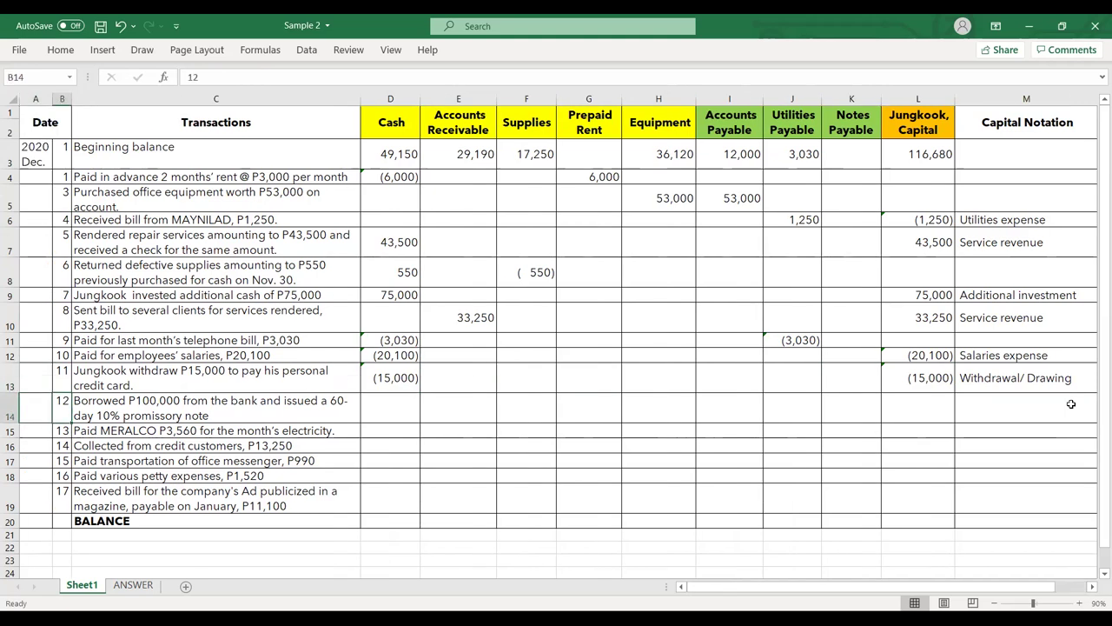
pyautogui.press('Right')
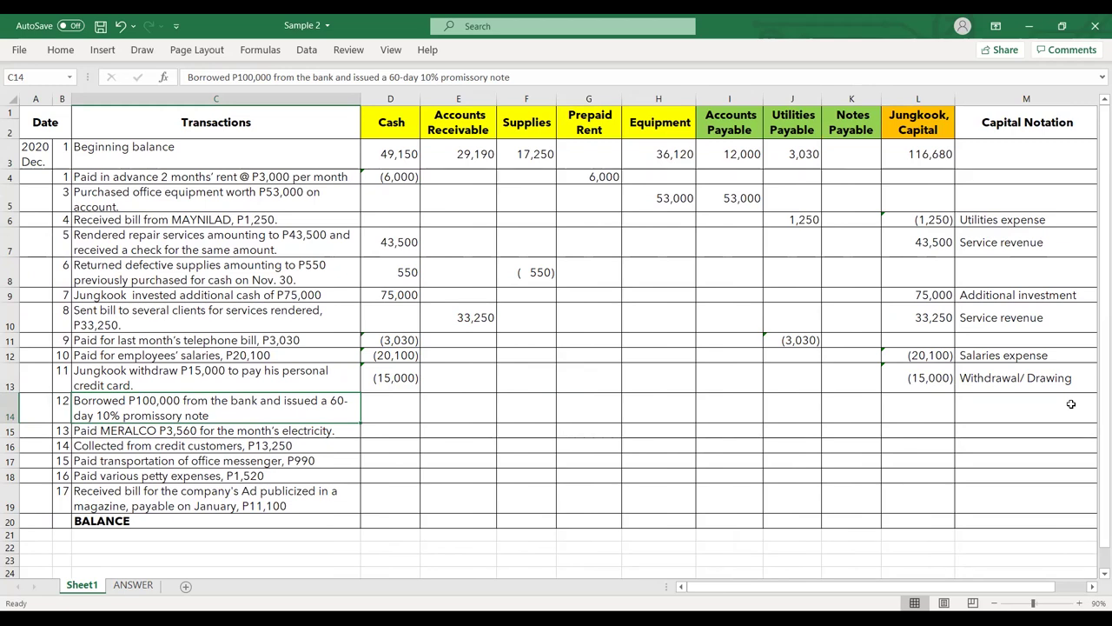
pyautogui.press('Tab')
pyautogui.write('100000')
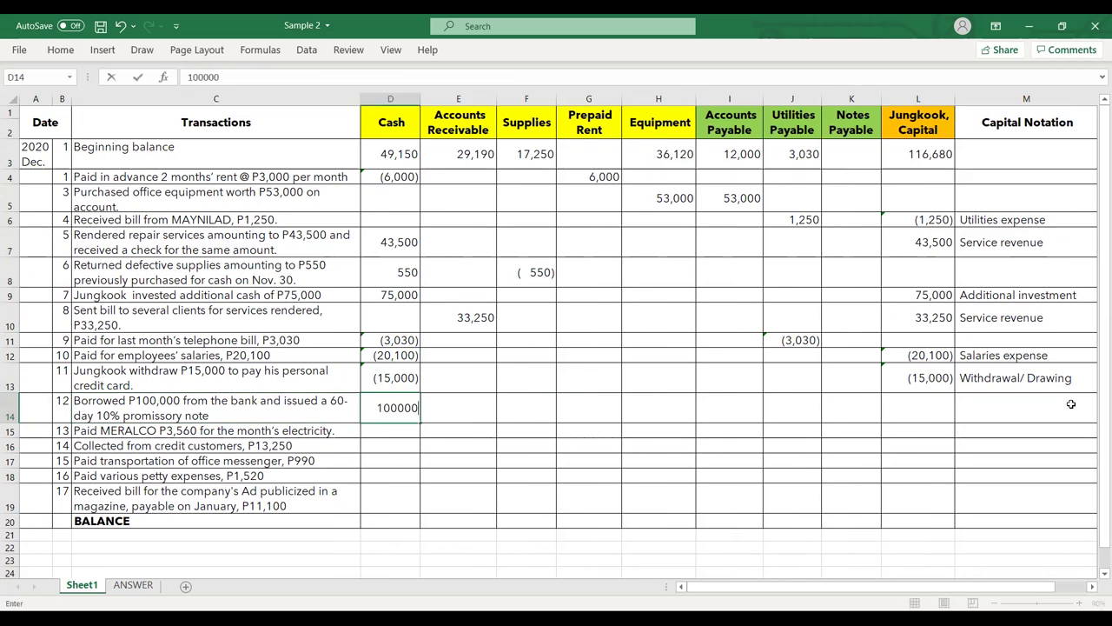
pyautogui.press('Return')
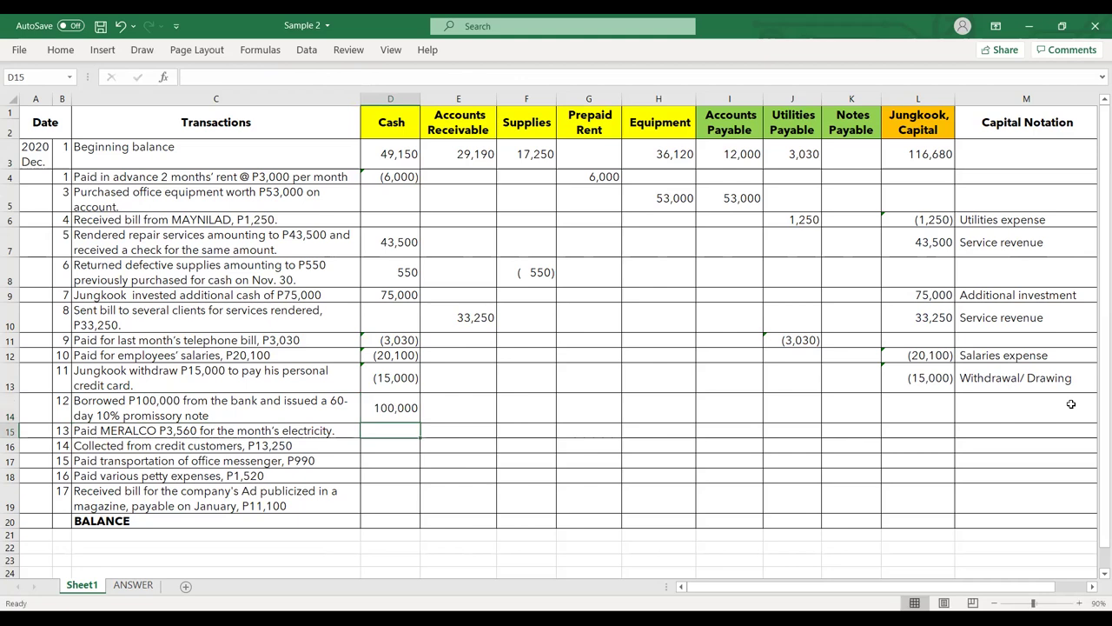
# Enter 100,000 under Notes Payable in K14 for the promissory note issued on December 12
pyautogui.press('Up')
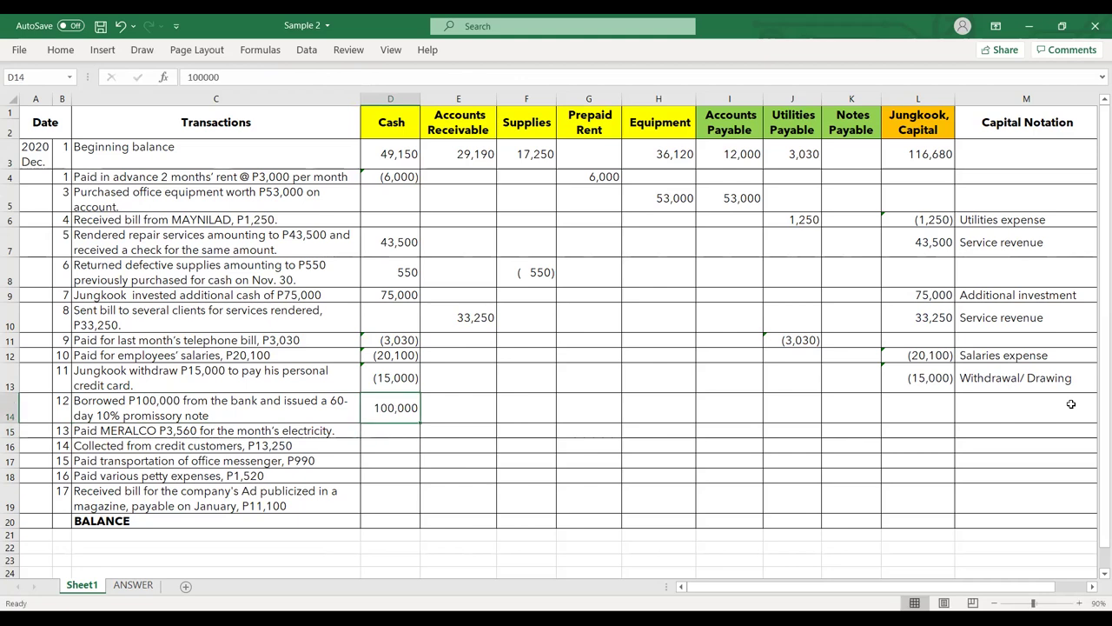
pyautogui.press('Left')
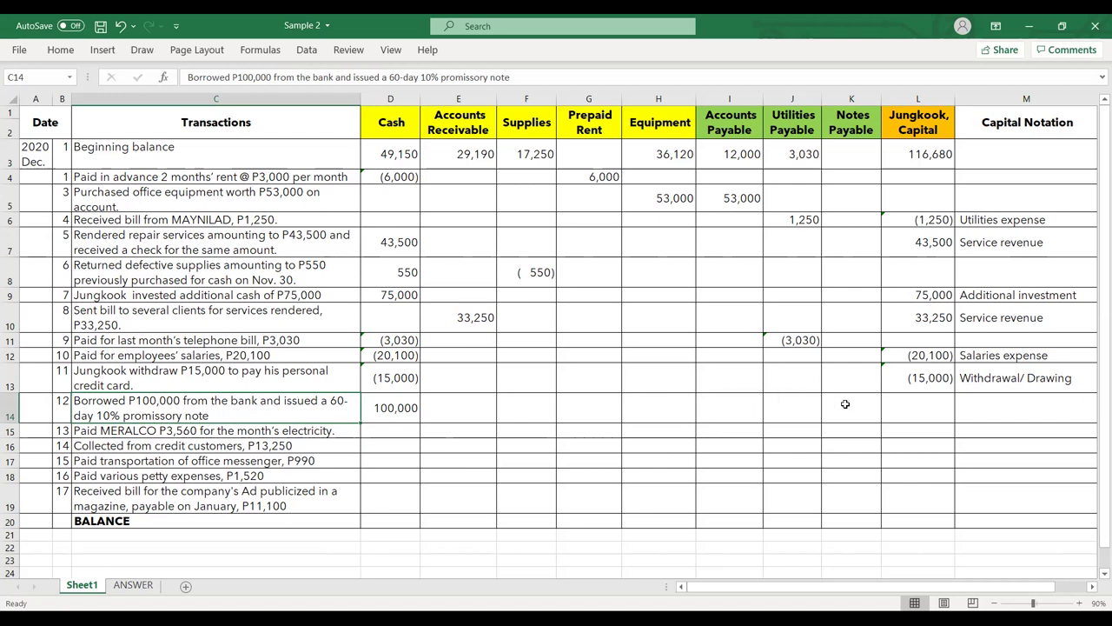
pyautogui.click(861, 124)
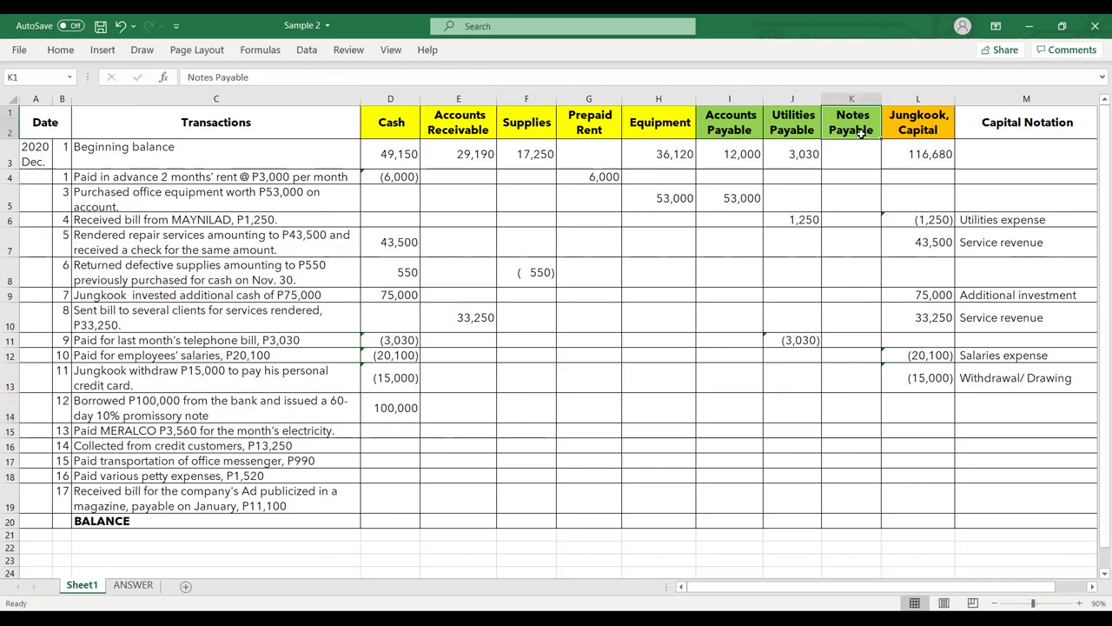
pyautogui.click(851, 411)
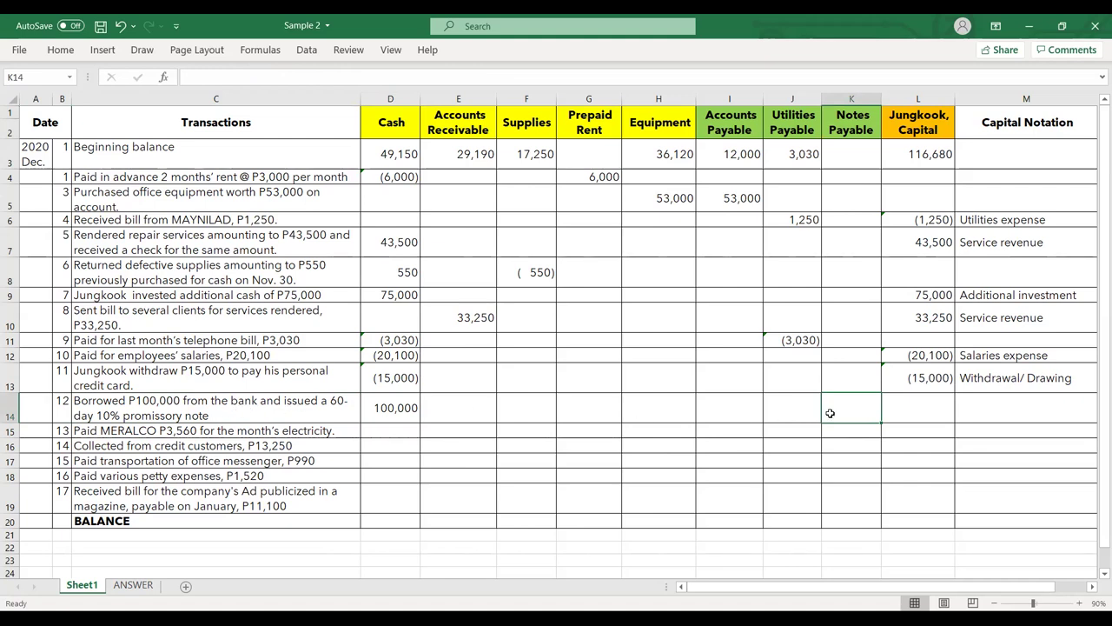
pyautogui.write('100,000')
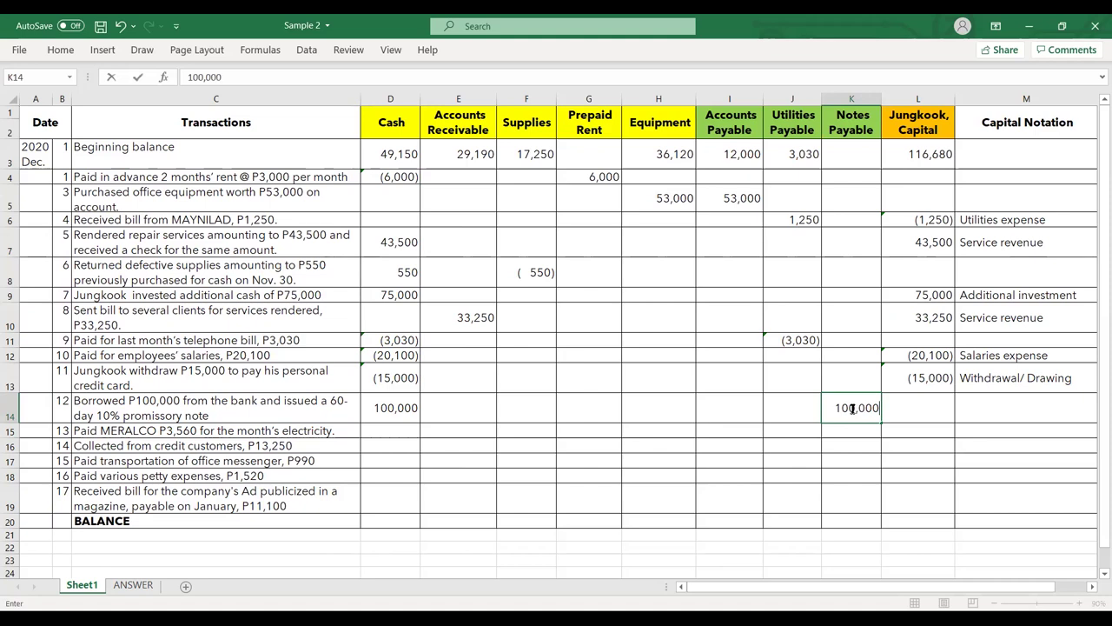
pyautogui.press('Return')
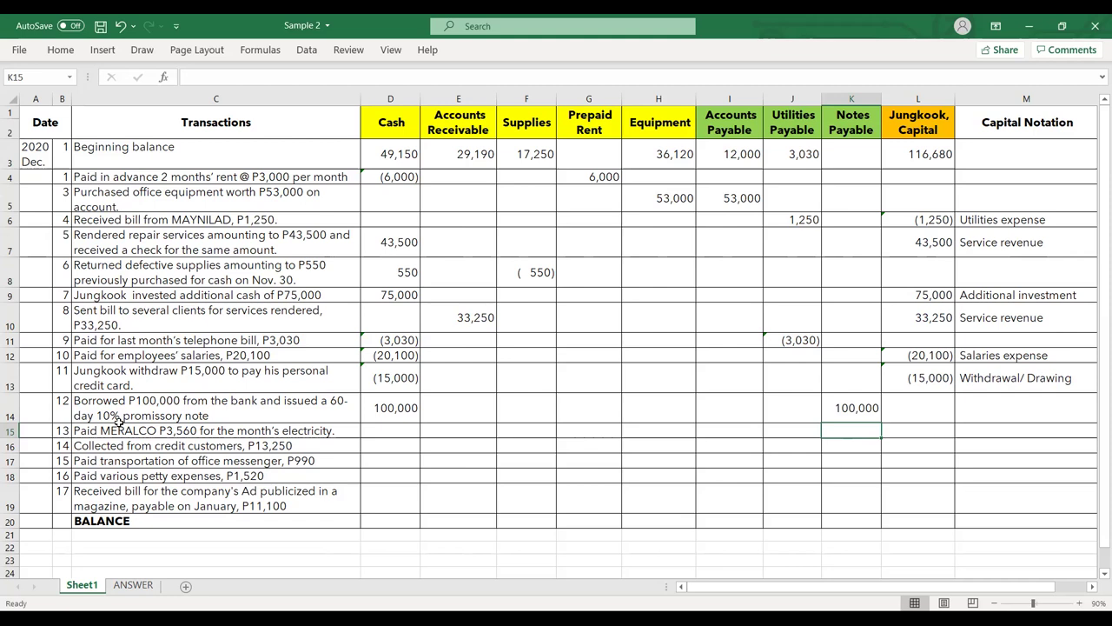
# Enter (3,560) as text under Cash in D15 for the December 13 MERALCO electricity payment
pyautogui.press('Left')
pyautogui.press('Left')
pyautogui.press('Left')
pyautogui.press('Left')
pyautogui.press('Left')
pyautogui.press('Left')
pyautogui.press('Left')
pyautogui.press('Left')
pyautogui.press('Left')
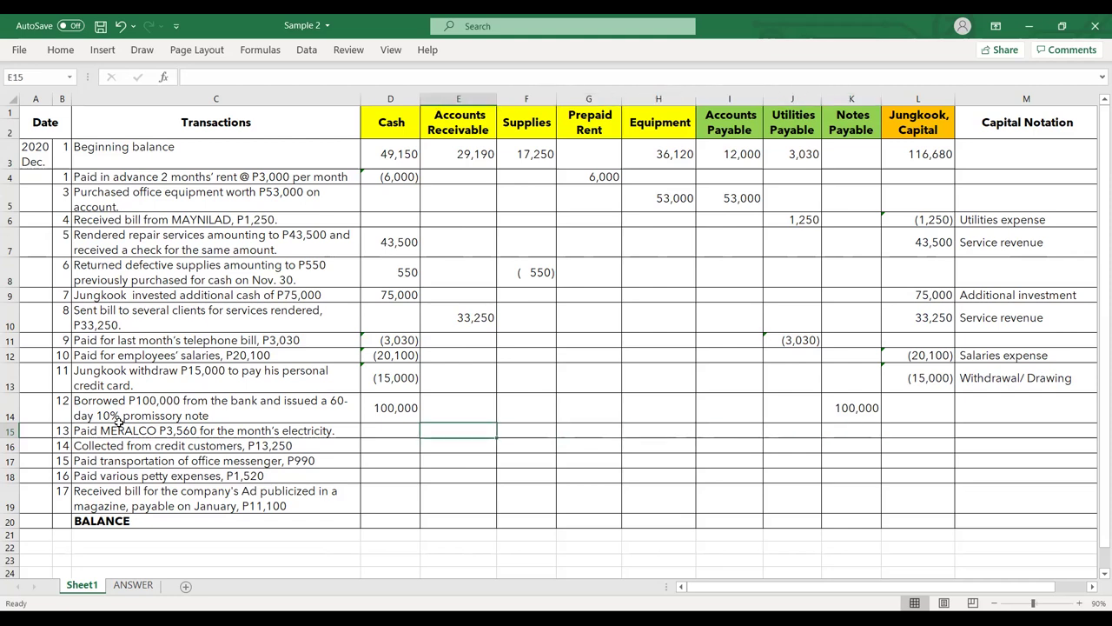
pyautogui.press('Left')
pyautogui.press('Right')
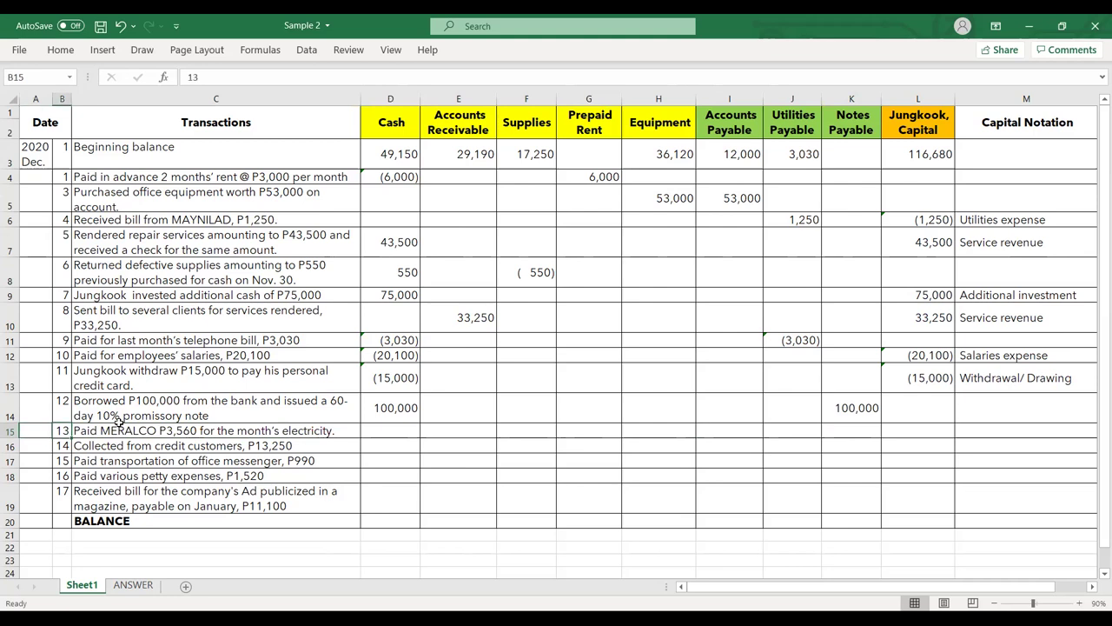
pyautogui.press('Right')
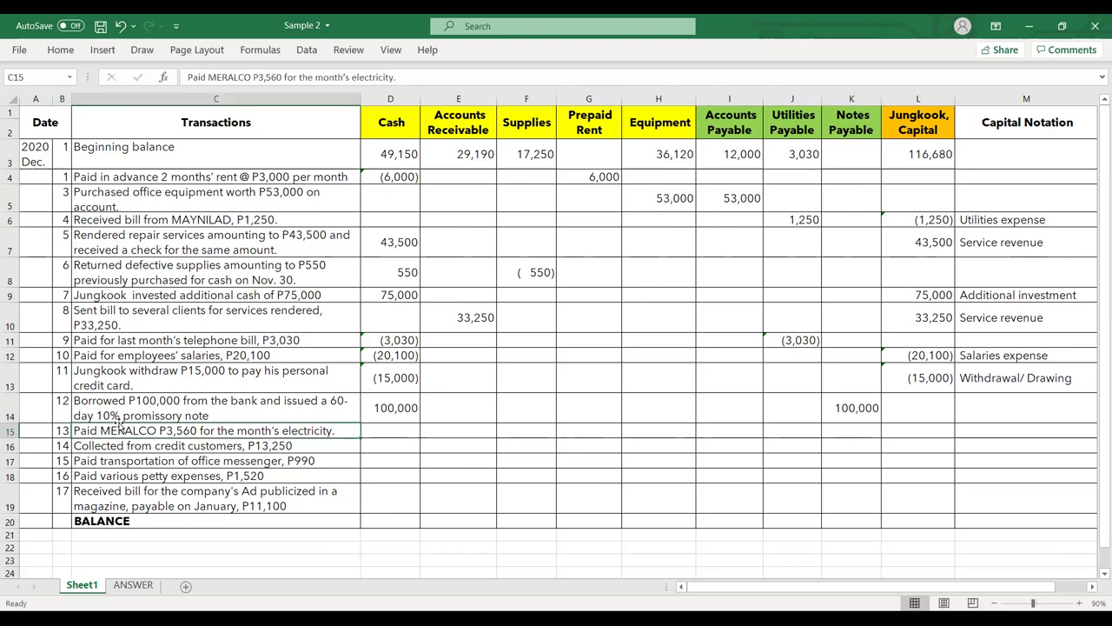
pyautogui.click(393, 426)
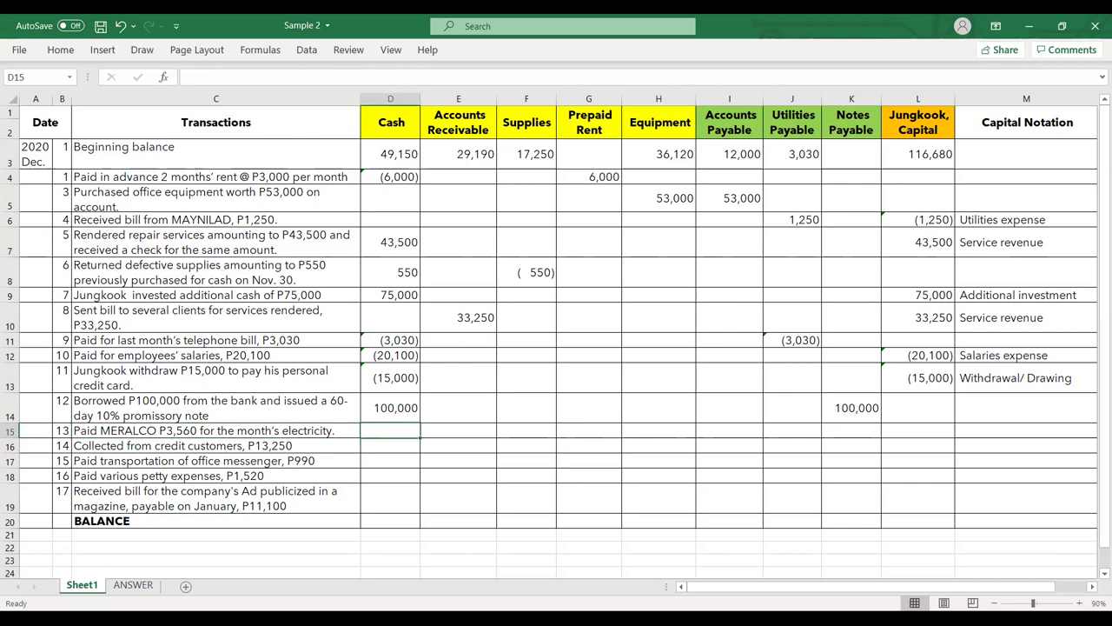
pyautogui.write("'")
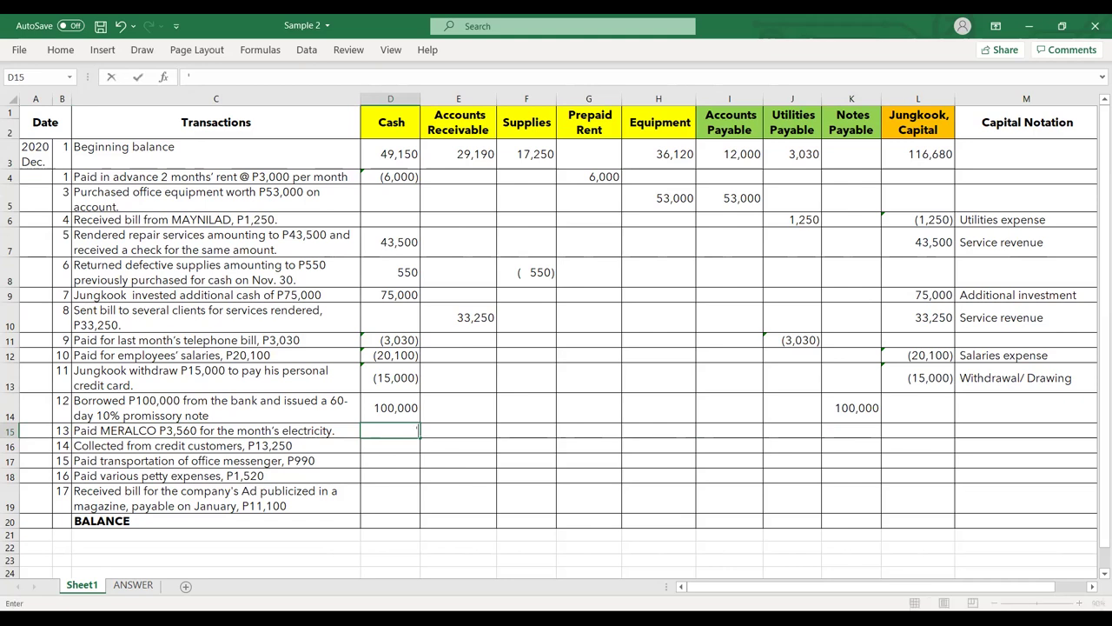
pyautogui.write('(3,560)')
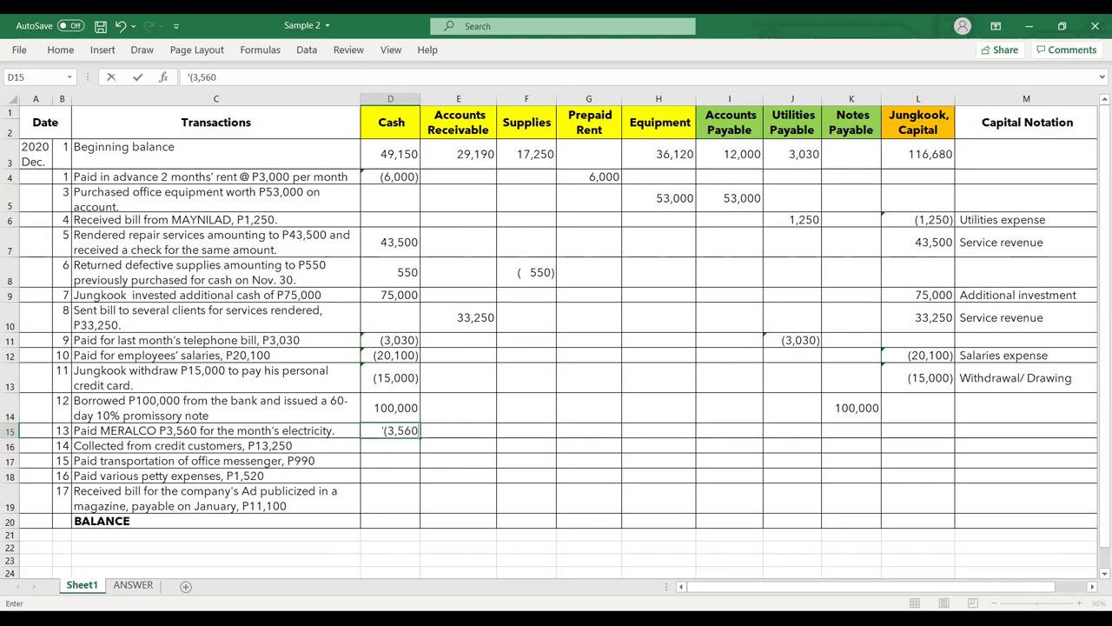
pyautogui.press('Return')
# Copy the December 13 Cash reduction from D15 to the Capital column in L15
pyautogui.click(390, 430)
pyautogui.hotkey('ctrl', 'c')
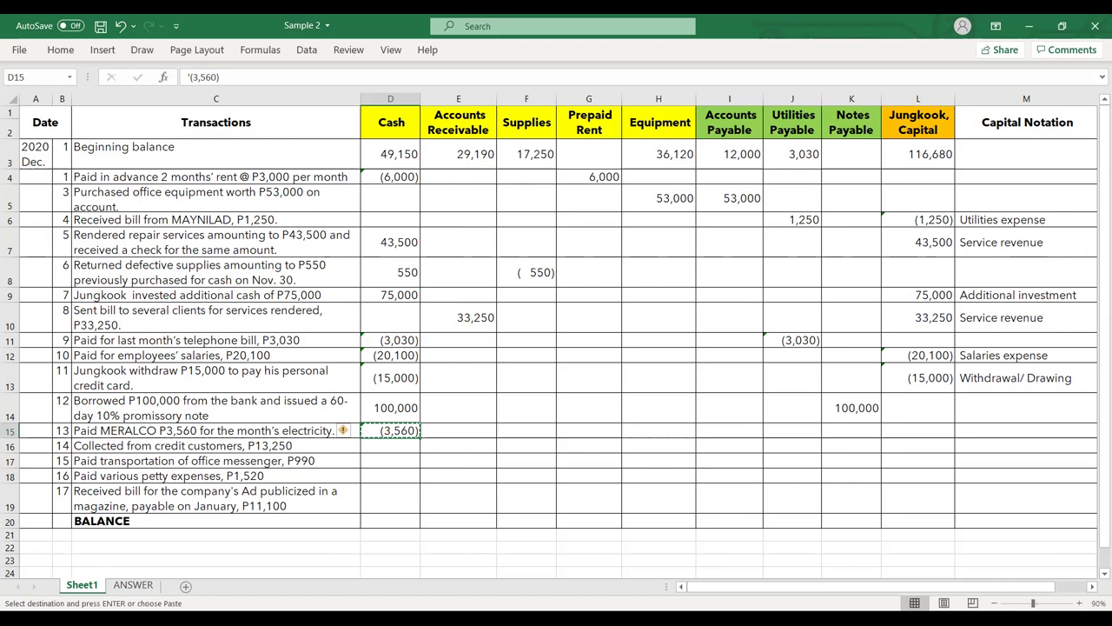
pyautogui.press('Right')
pyautogui.press('Right')
pyautogui.press('Right')
pyautogui.press('Right')
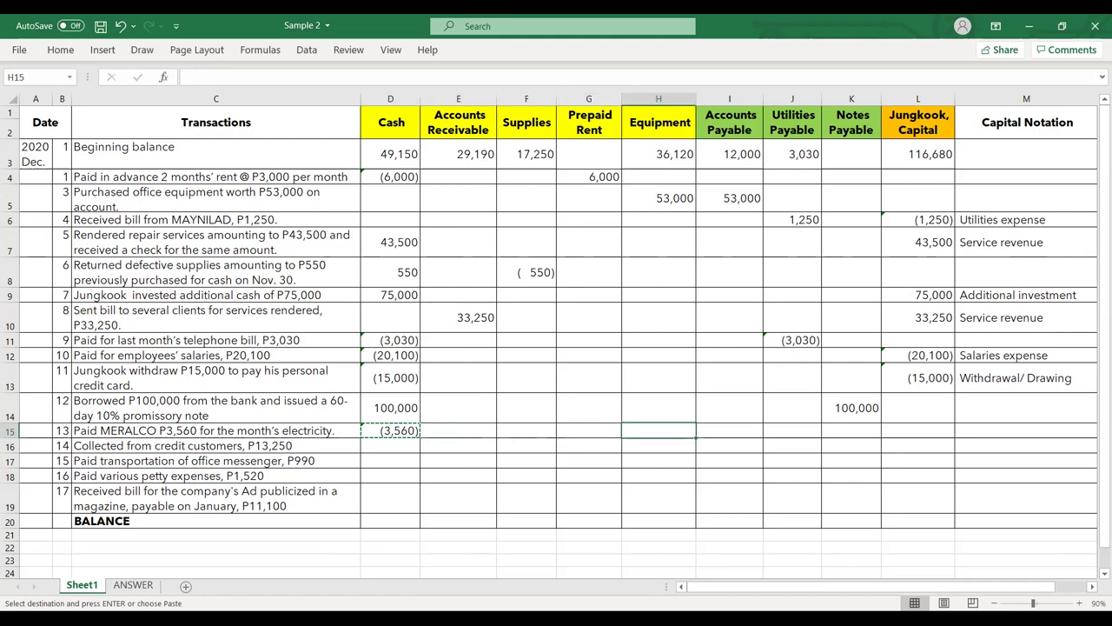
pyautogui.press('Right')
pyautogui.press('Right')
pyautogui.press('Right')
pyautogui.press('Right')
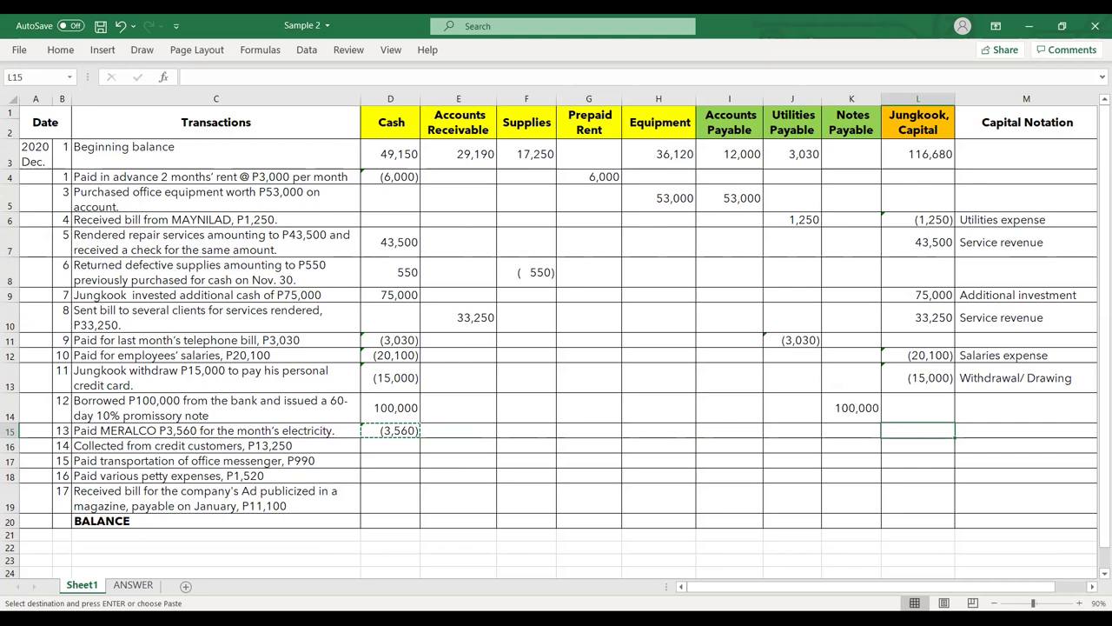
pyautogui.hotkey('ctrl', 'v')
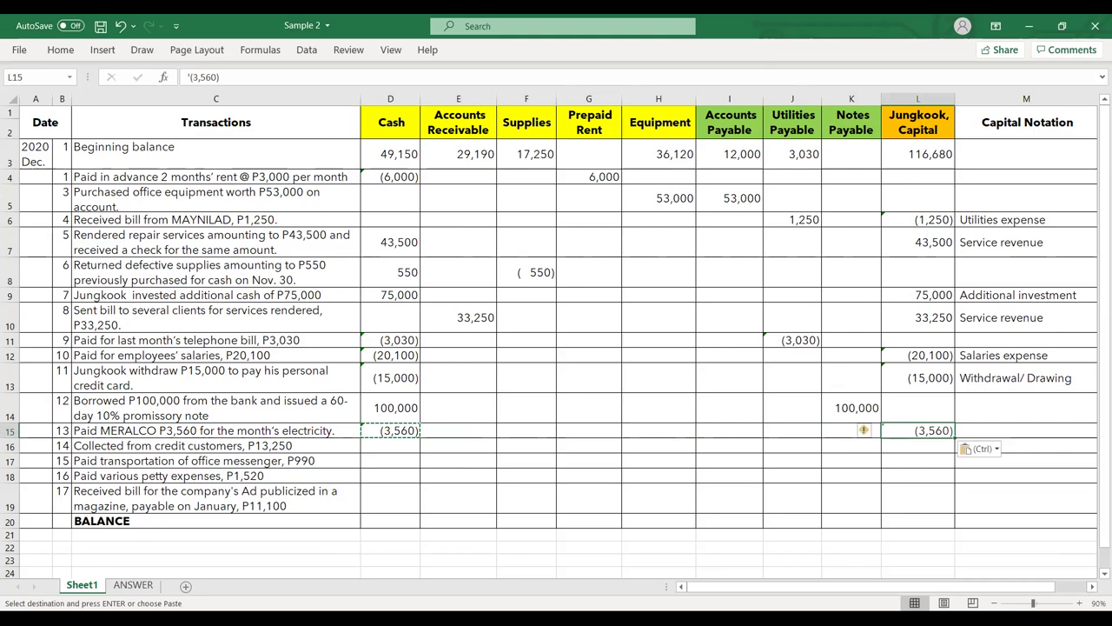
# Label the December 13 capital decrease "Utilities expense" in the Capital Notation cell M15
pyautogui.press('Right')
pyautogui.write('Utilities expense')
pyautogui.press('Return')
pyautogui.click(993, 430)
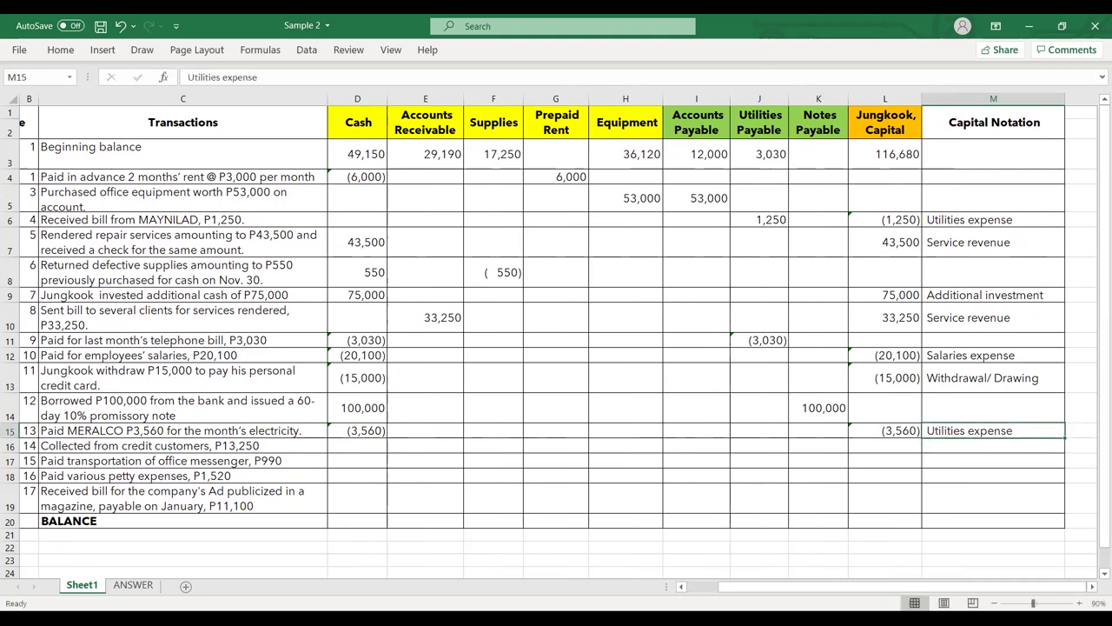
# Examine the December 14 collection against the December 8 client billing and the beginning Accounts Receivable balance
pyautogui.press('Left')
pyautogui.press('Left')
pyautogui.press('Left')
pyautogui.press('Left')
pyautogui.press('Left')
pyautogui.press('Left')
pyautogui.press('Left')
pyautogui.press('Left')
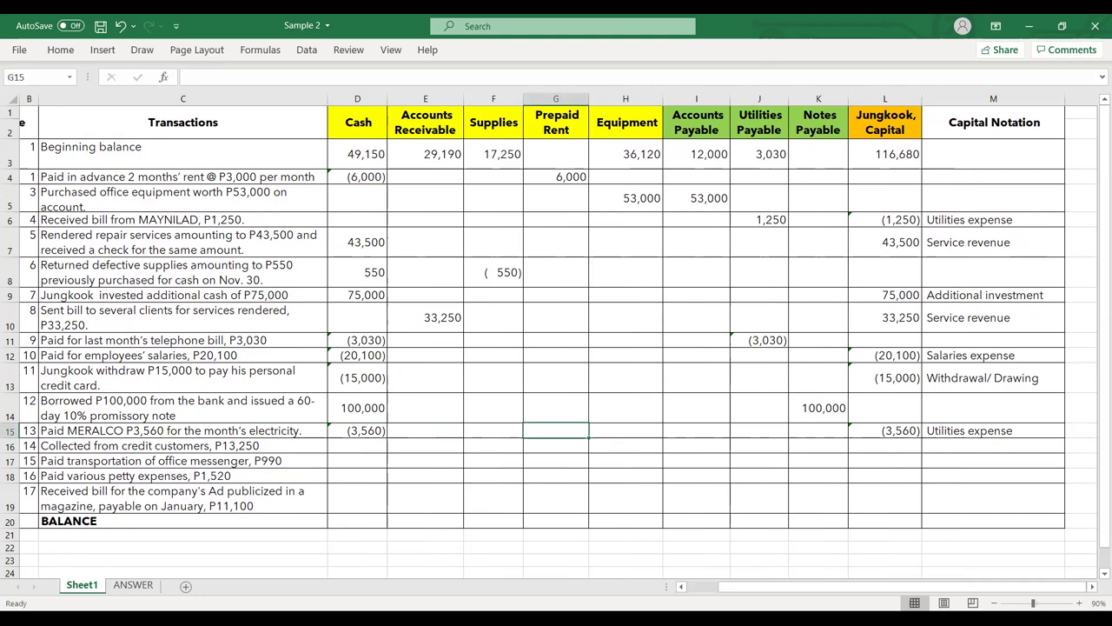
pyautogui.press('Left')
pyautogui.press('Left')
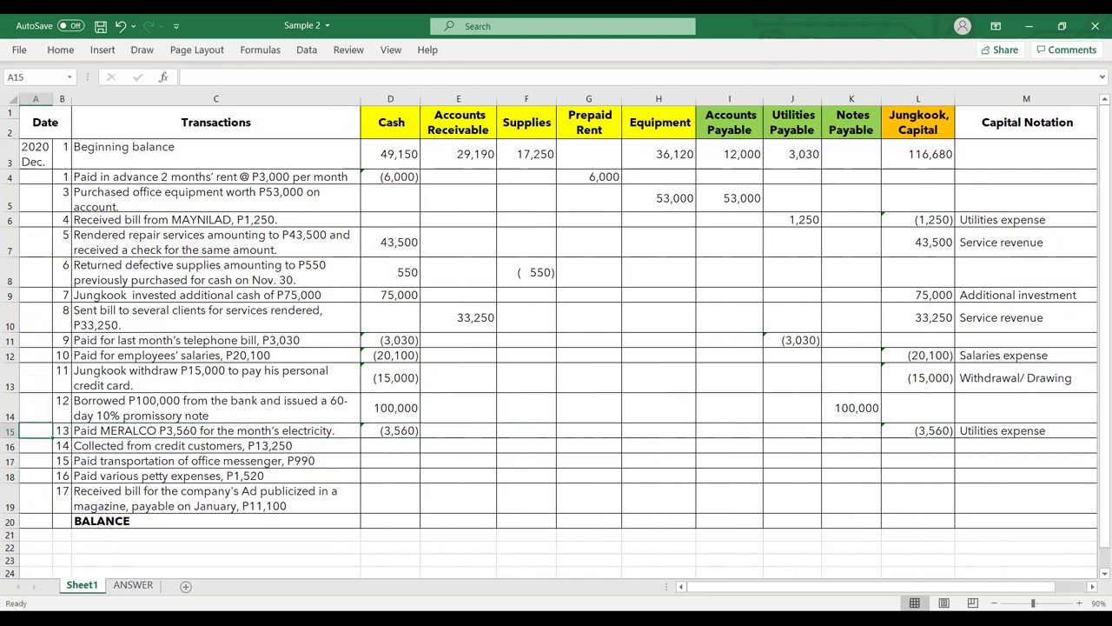
pyautogui.click(35, 445)
pyautogui.click(62, 445)
pyautogui.click(216, 445)
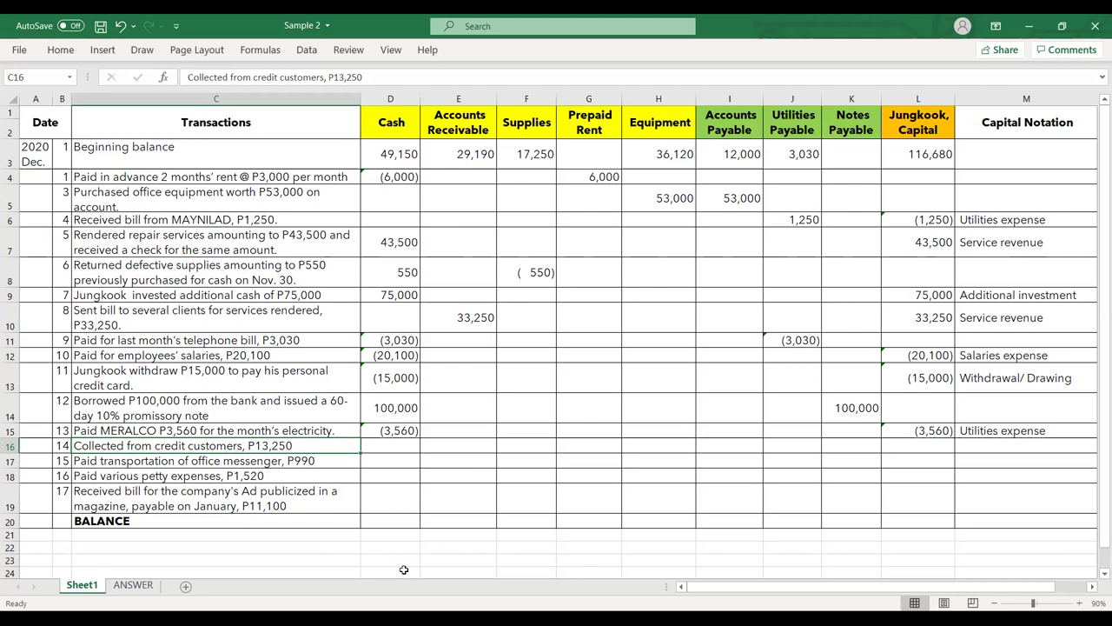
pyautogui.click(104, 325)
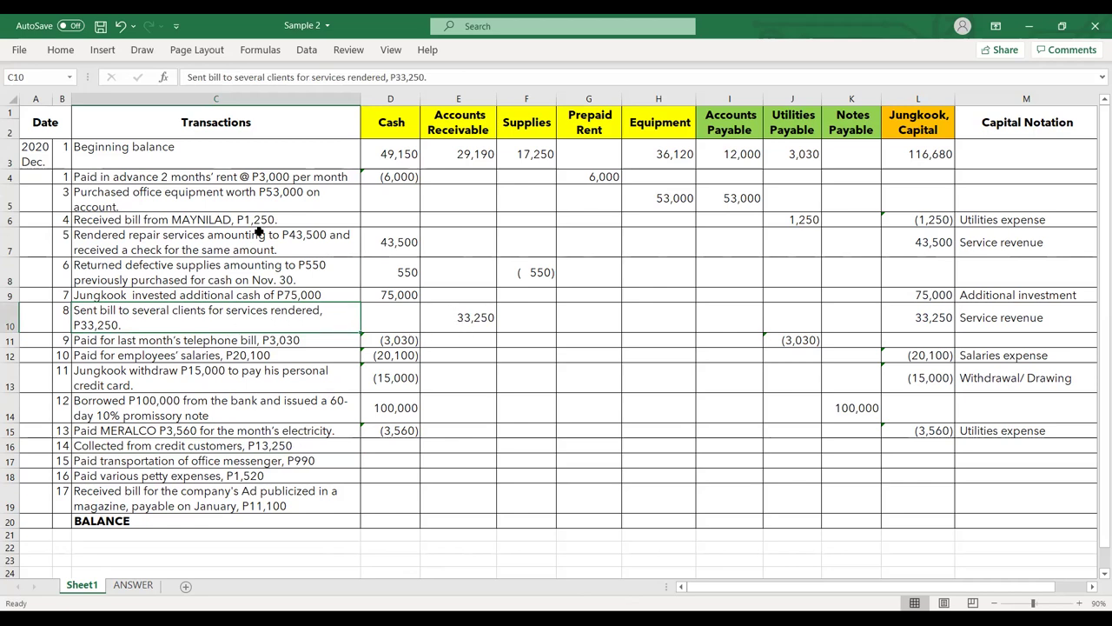
pyautogui.click(482, 161)
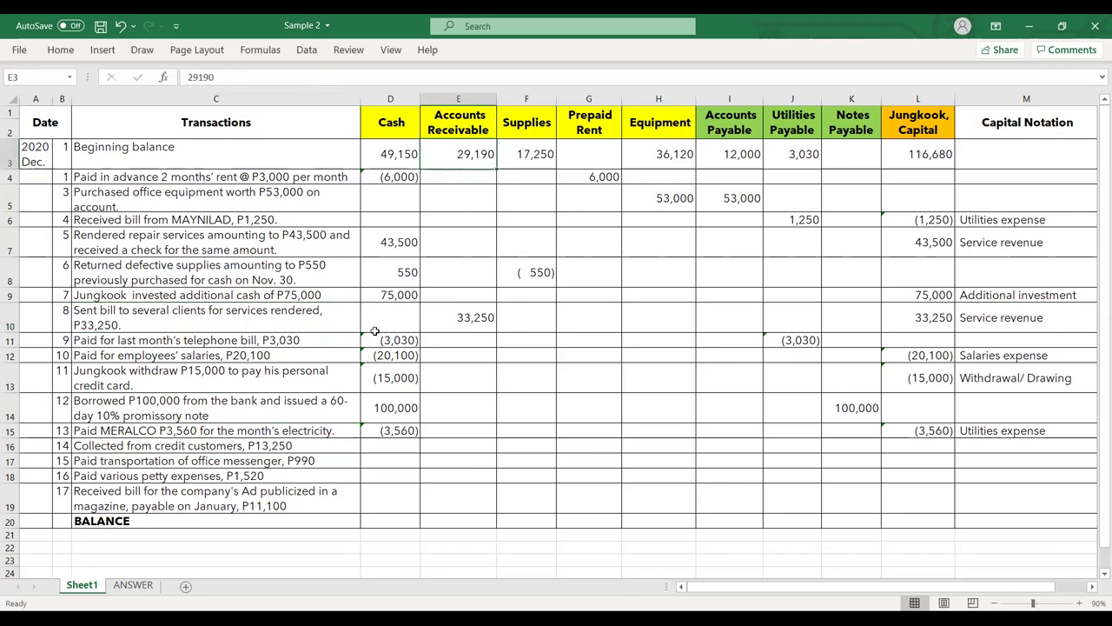
pyautogui.click(320, 446)
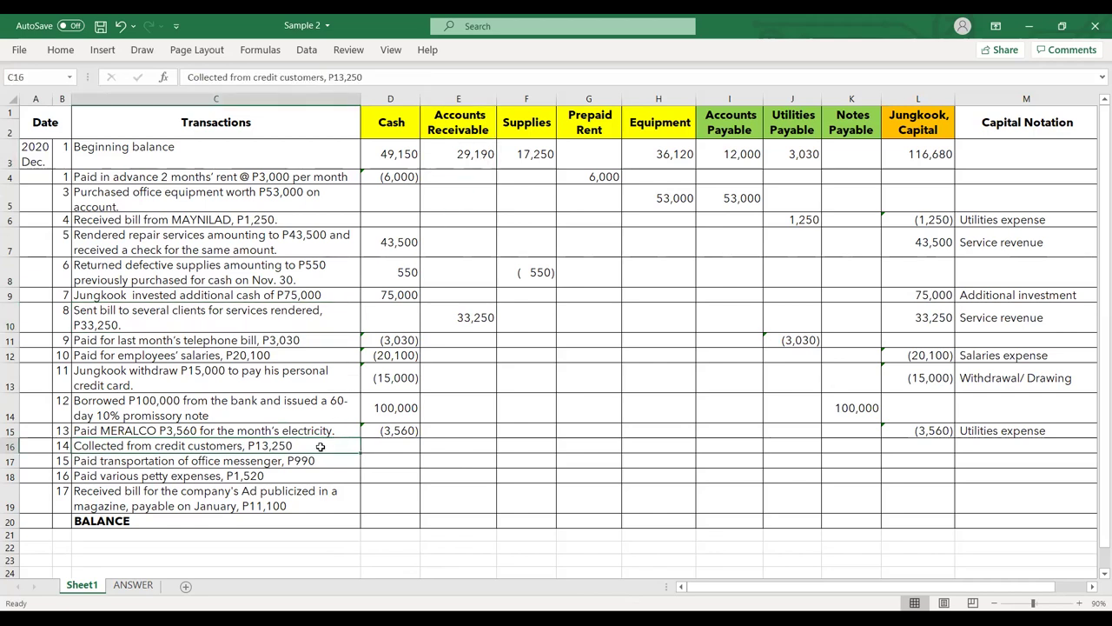
# Record the December 14 collection by entering 13,250 under Cash in D16 and (13,250) as text under Accounts Receivable in E16
pyautogui.click(391, 446)
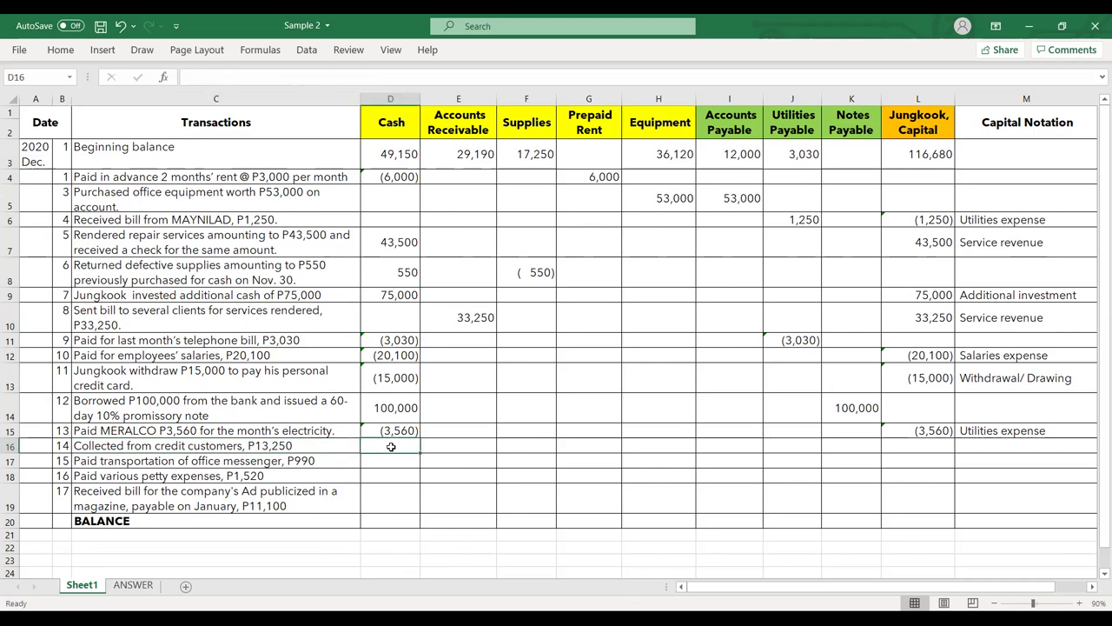
pyautogui.write('13,250')
pyautogui.press('Tab')
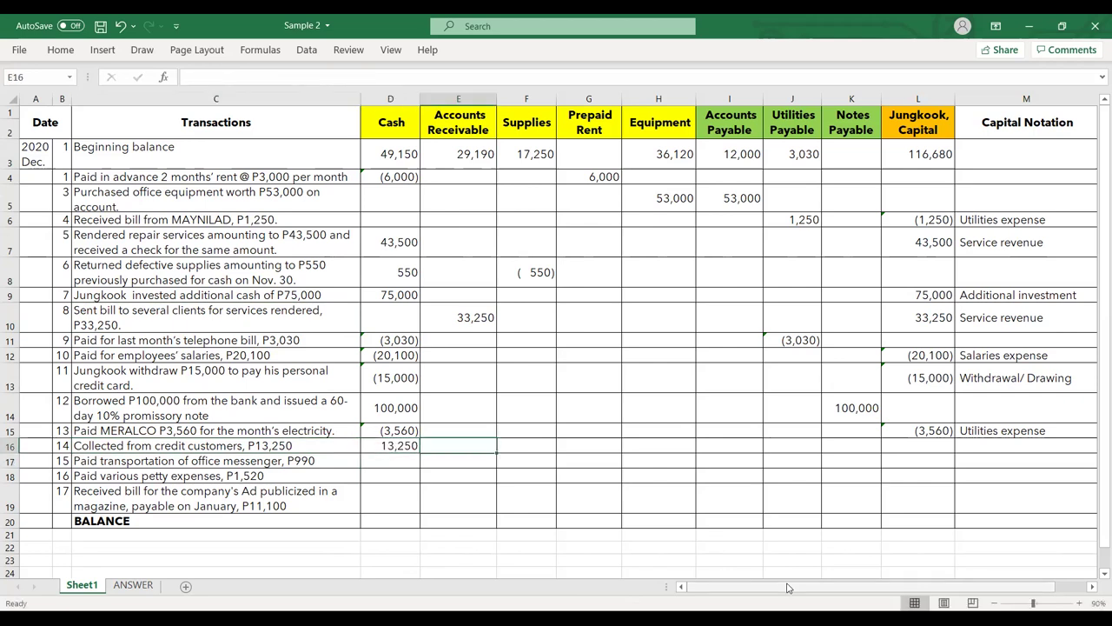
pyautogui.write("'(")
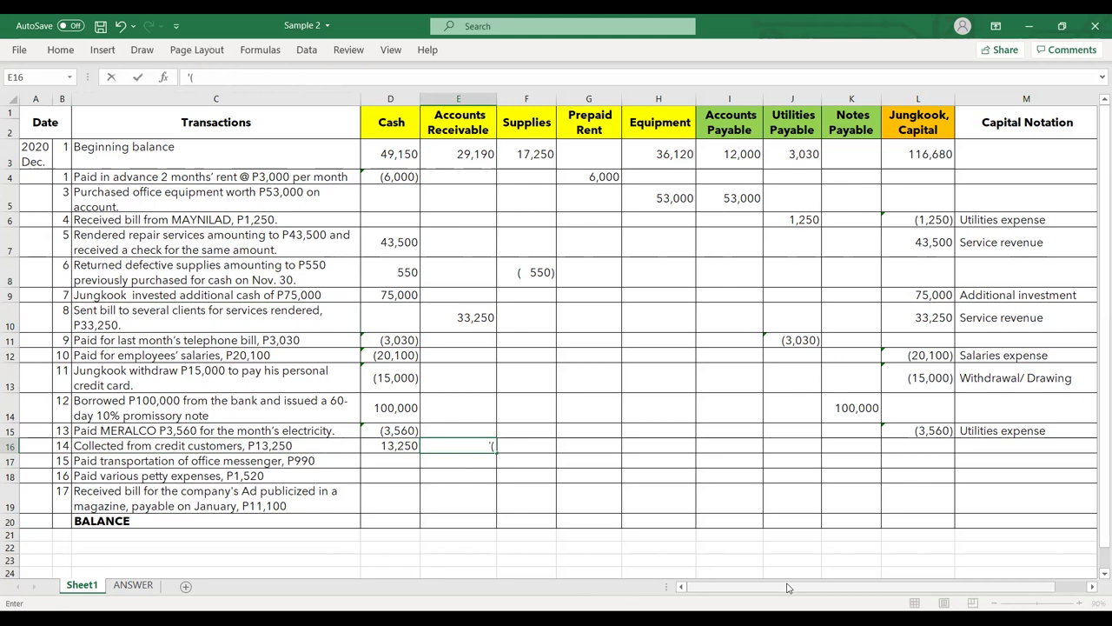
pyautogui.write('13,250)')
pyautogui.press('Return')
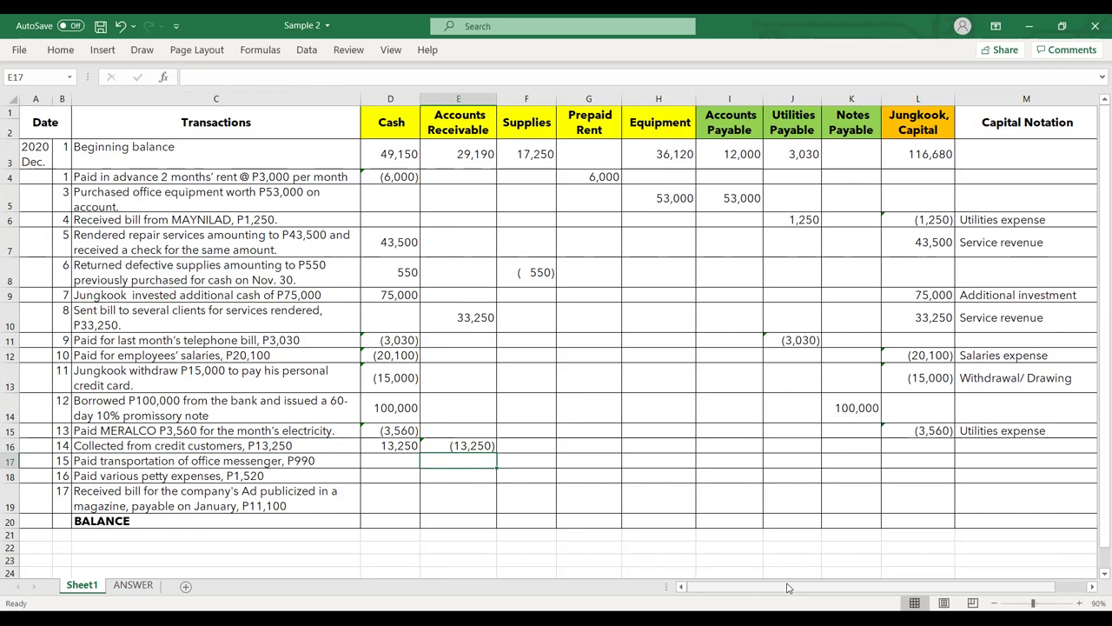
# Enter (990) as text under Cash in D17 for the December 15 messenger transportation payment
pyautogui.press('Left')
pyautogui.press('Left')
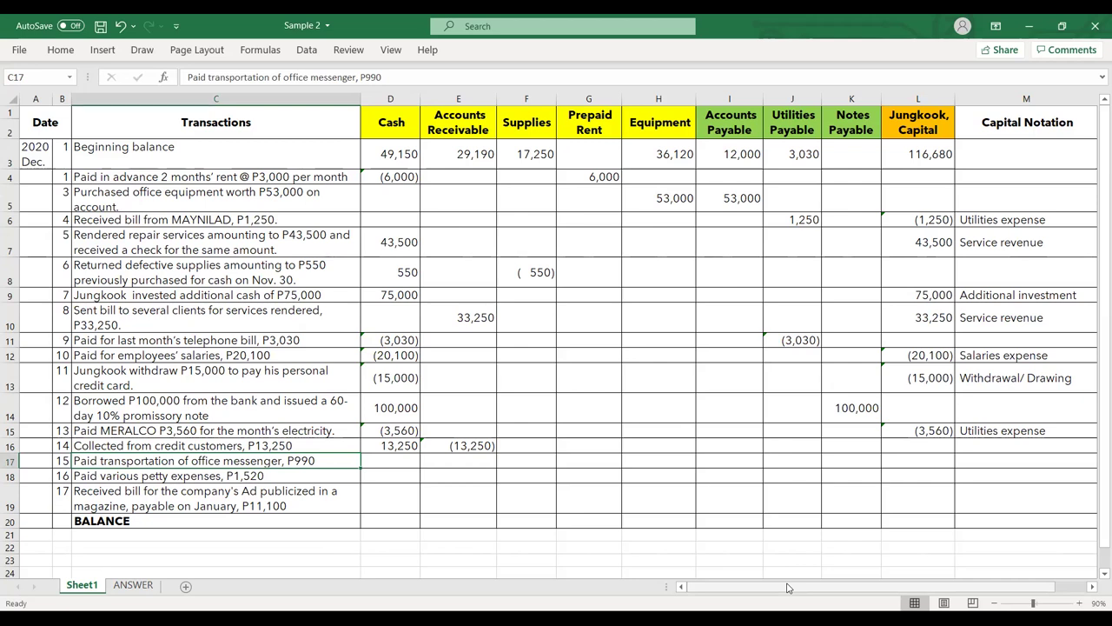
pyautogui.press('Right')
pyautogui.write("'(8")
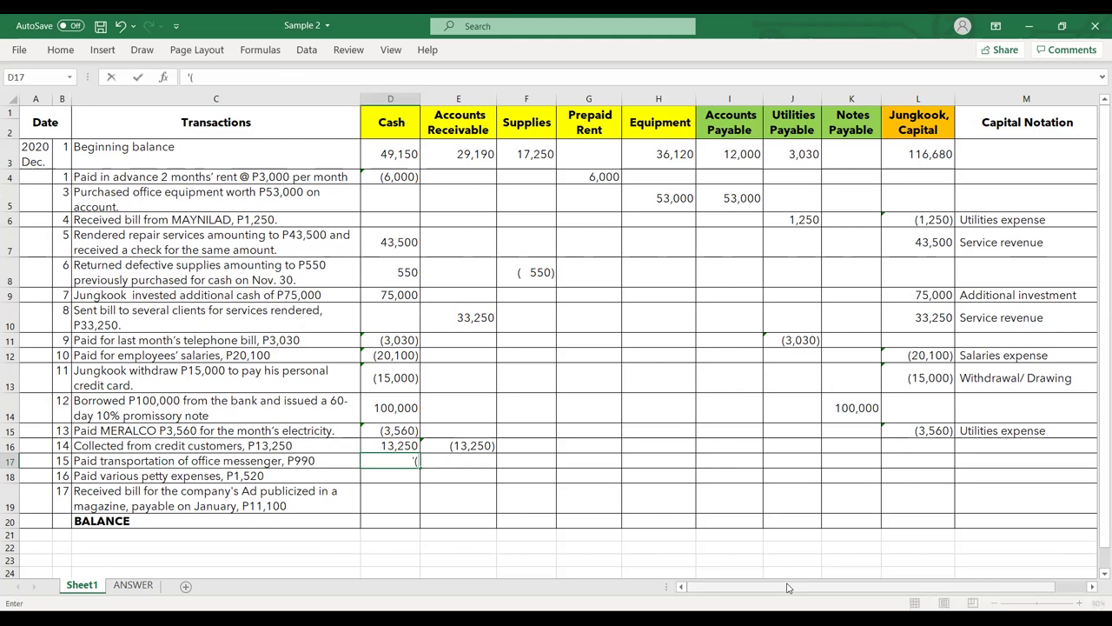
pyautogui.press('BackSpace')
pyautogui.write('990)')
pyautogui.press('Return')
# Copy the December 15 Cash reduction from D17 to the Capital column in L17
pyautogui.press('Up')
pyautogui.hotkey('ctrl', 'c')
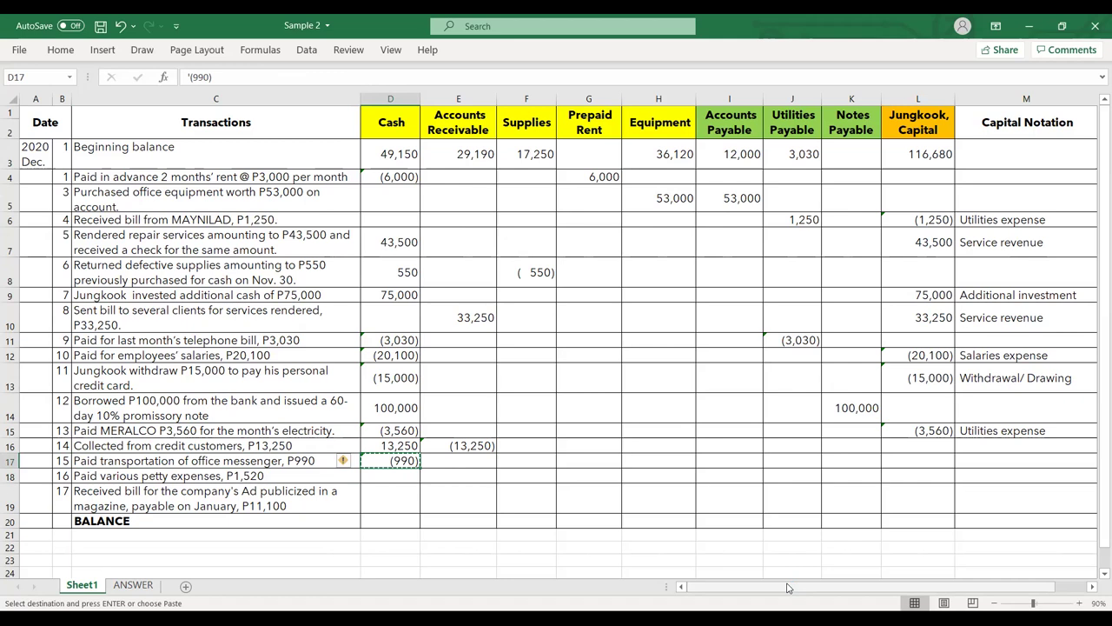
pyautogui.press('Right')
pyautogui.press('Right')
pyautogui.press('Right')
pyautogui.press('Right')
pyautogui.press('Right')
pyautogui.press('Right')
pyautogui.press('Right')
pyautogui.press('Right')
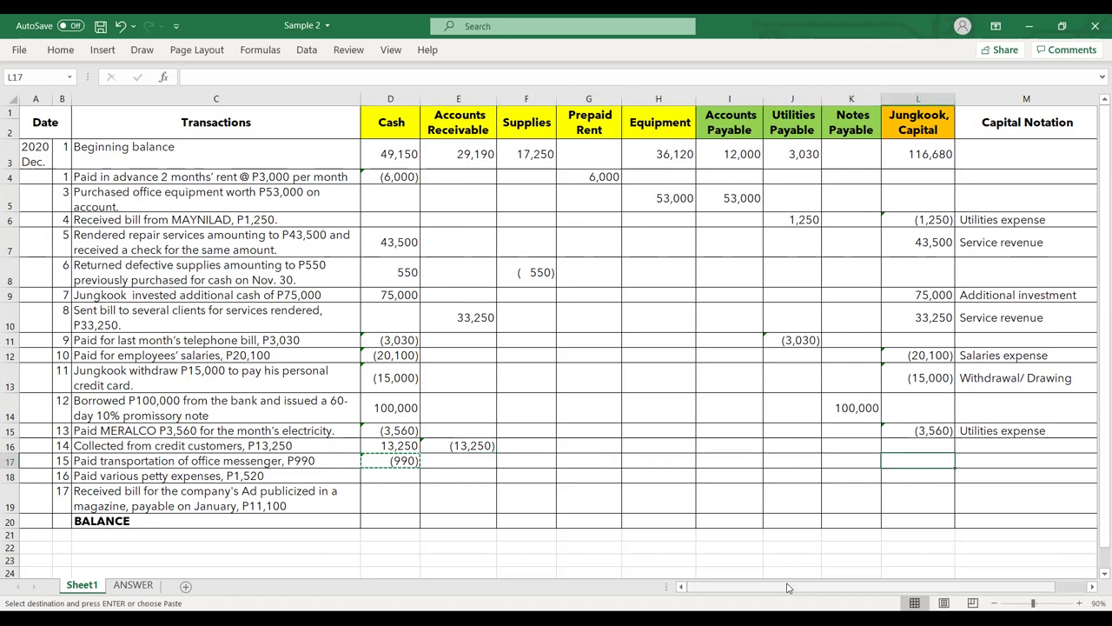
pyautogui.hotkey('ctrl', 'v')
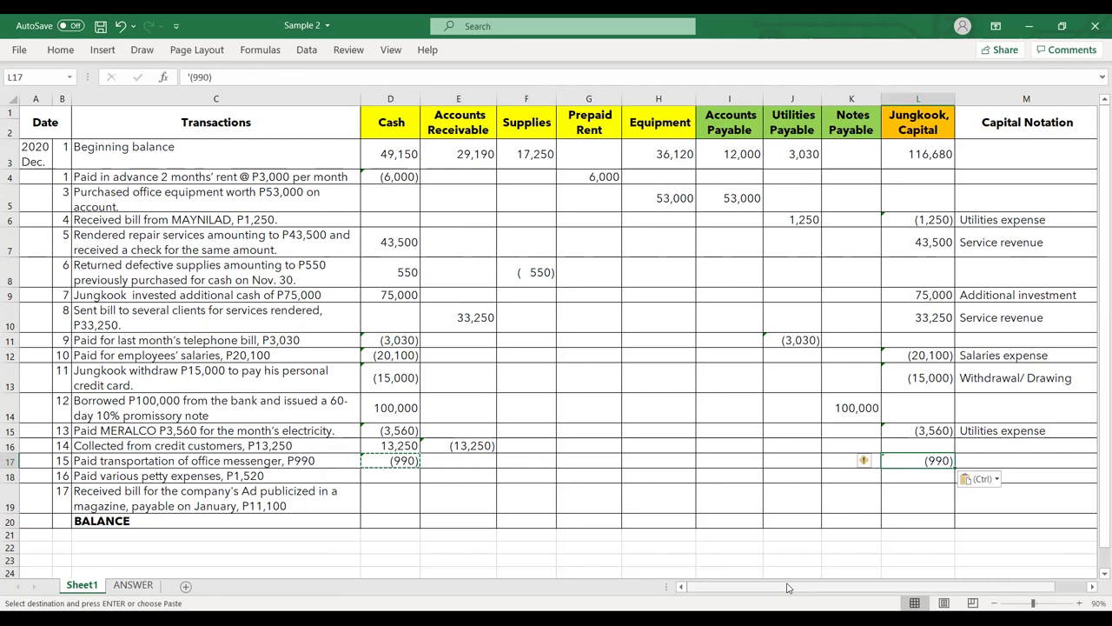
# Label the December 15 capital decrease "Transportation expense" in the Capital Notation cell M17
pyautogui.press('Right')
pyautogui.write('Transa')
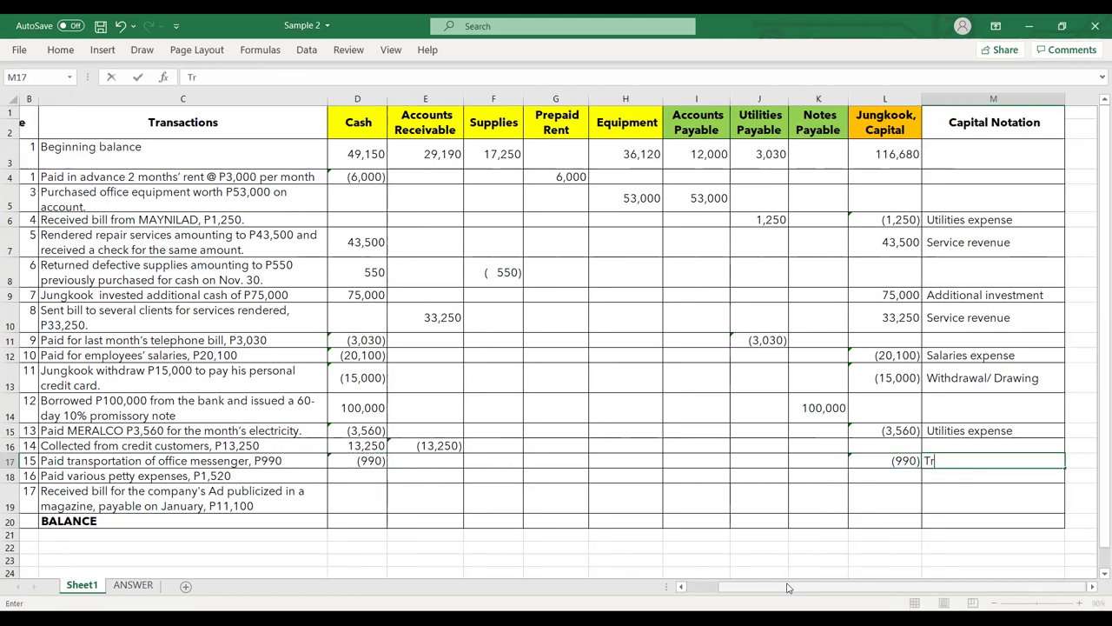
pyautogui.press('BackSpace')
pyautogui.write('portation')
pyautogui.press('Return')
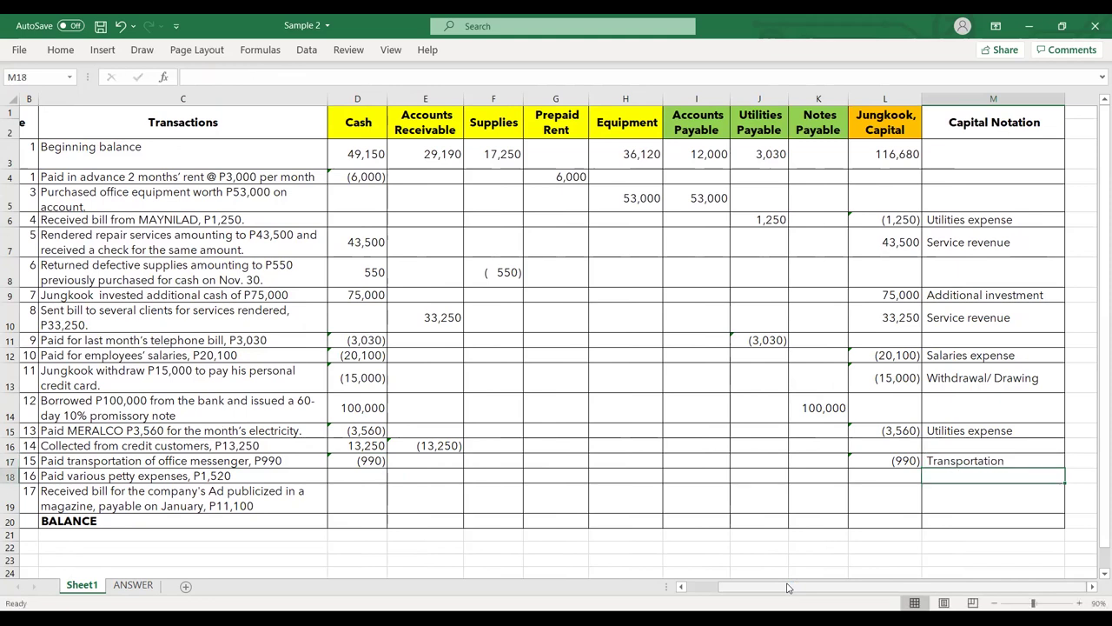
pyautogui.doubleClick(1025, 459)
pyautogui.write('expense')
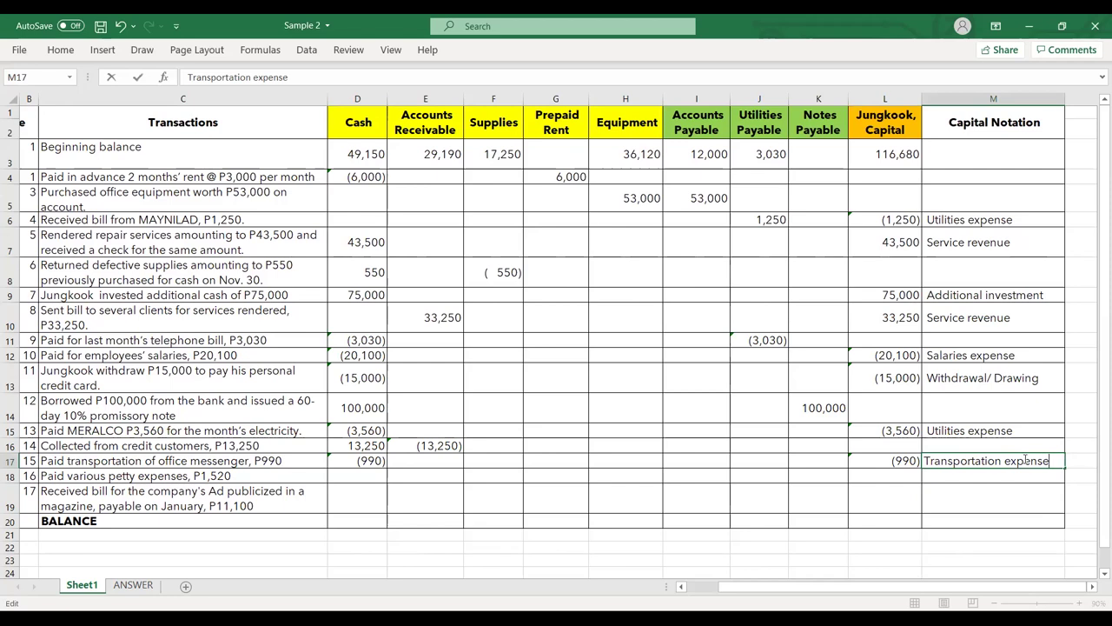
pyautogui.press('Return')
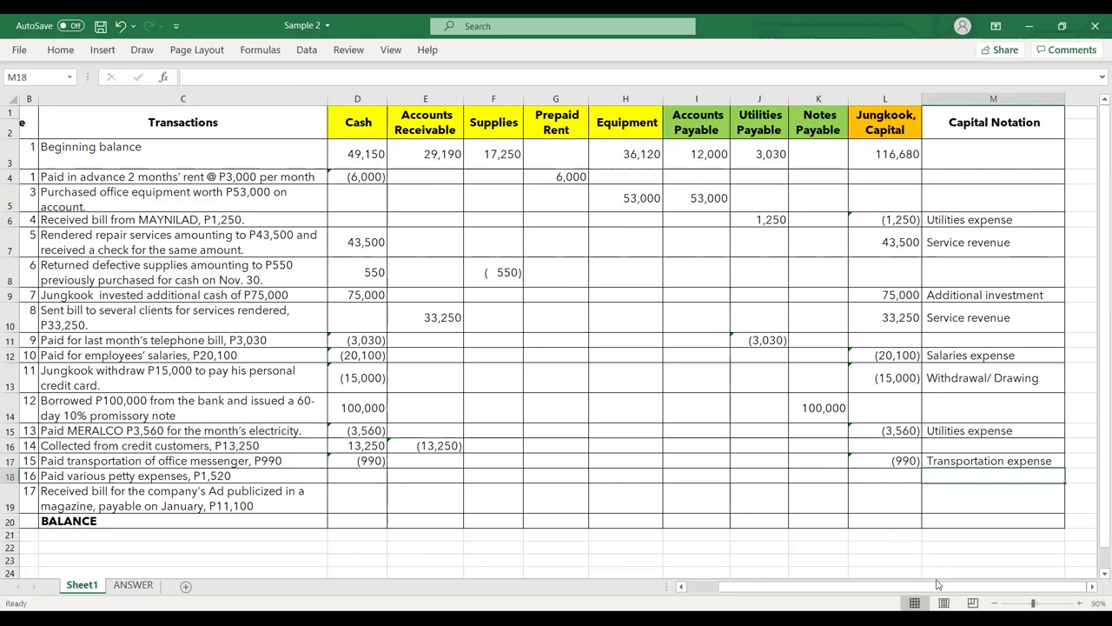
# Enter (1,520) as text under Cash in D18 for the December 16 petty expenses
pyautogui.moveTo(939, 586); pyautogui.dragTo(866, 591)
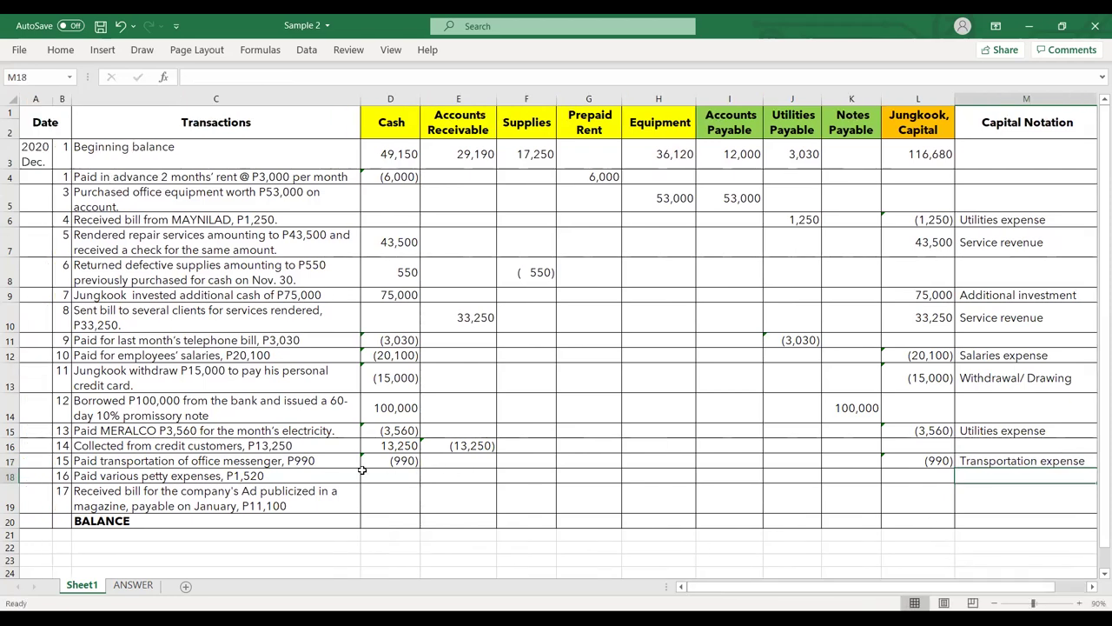
pyautogui.click(67, 477)
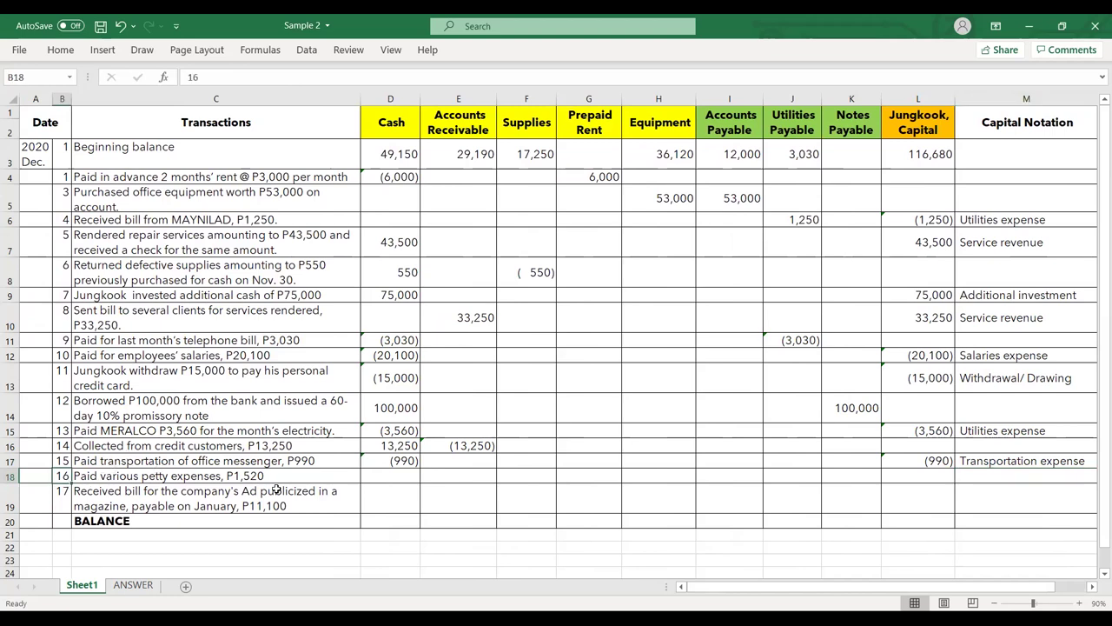
pyautogui.click(379, 476)
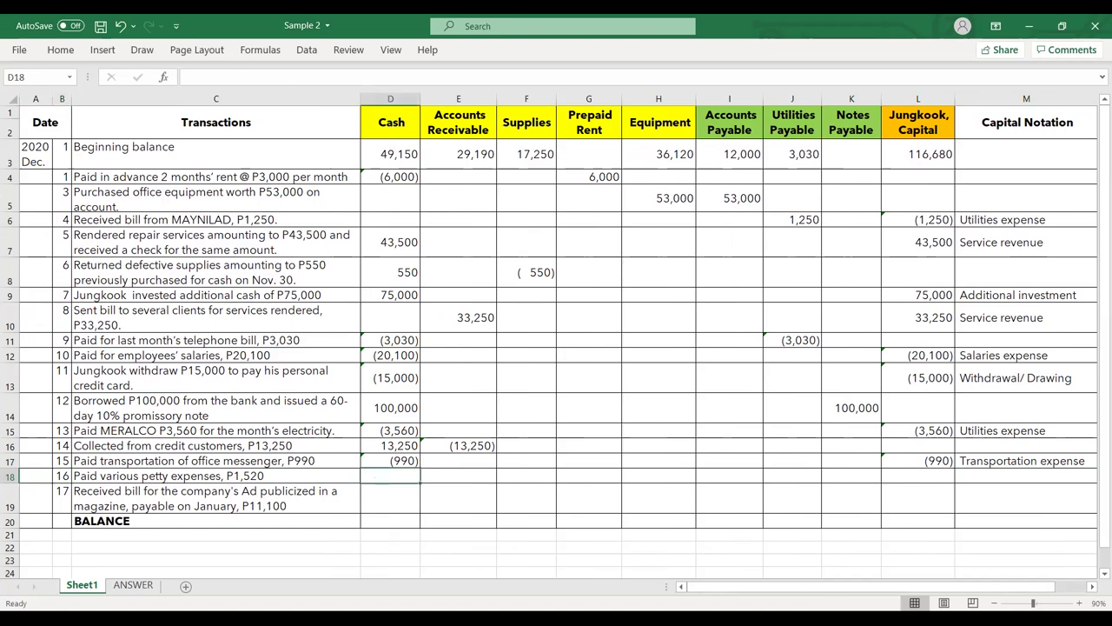
pyautogui.write("'(1")
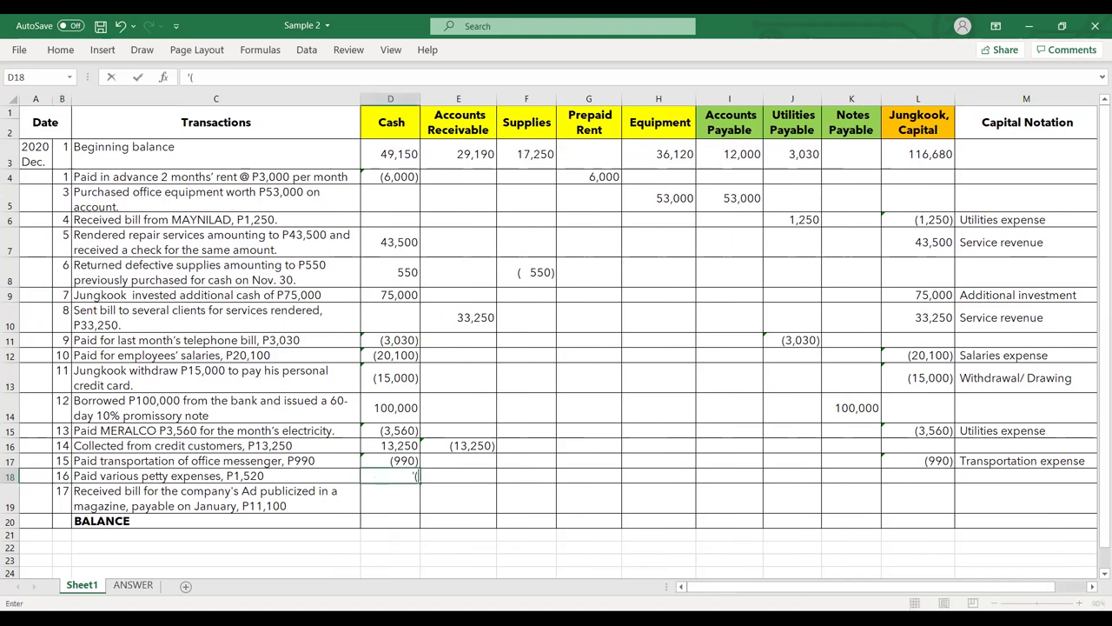
pyautogui.write(',520)')
pyautogui.press('Return')
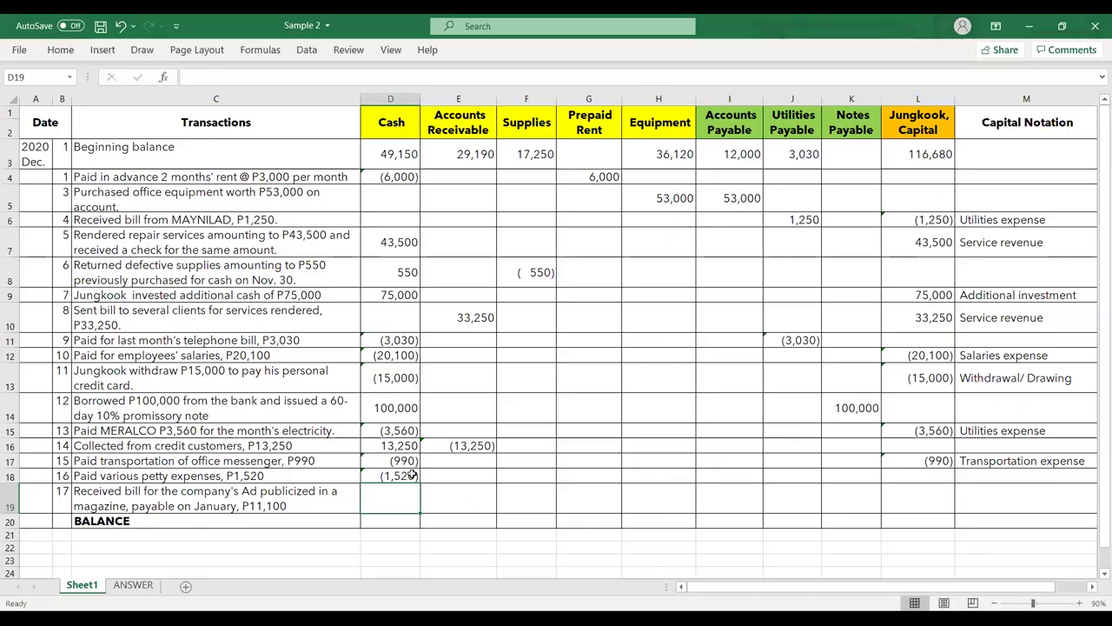
# Copy the December 16 Cash reduction from D18 to the Capital column in L18
pyautogui.click(411, 475)
pyautogui.hotkey('ctrl', 'c')
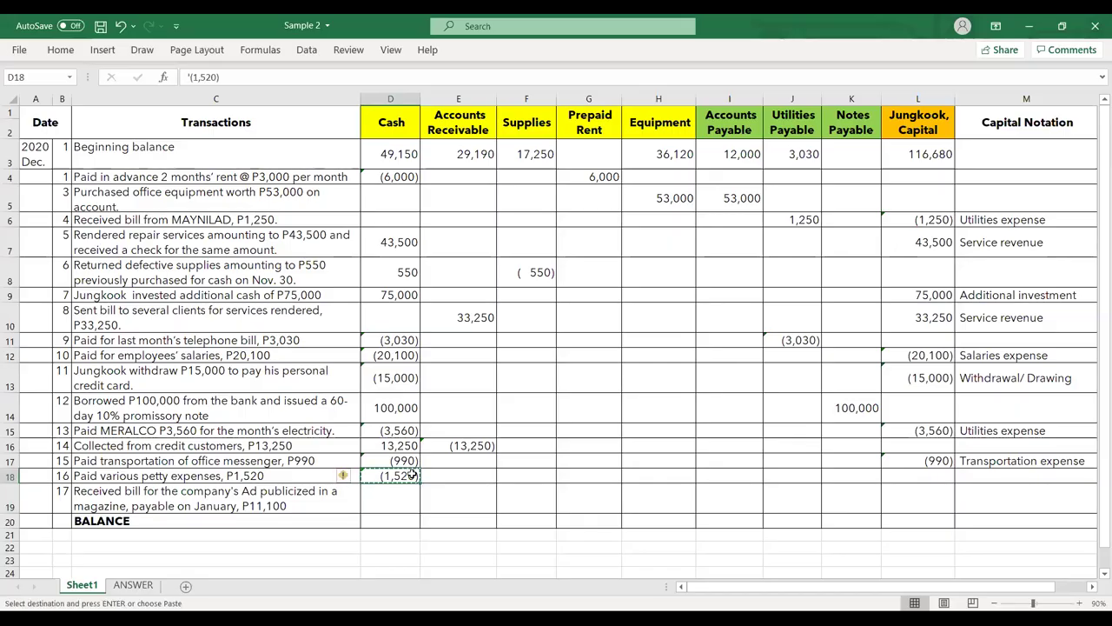
pyautogui.click(921, 478)
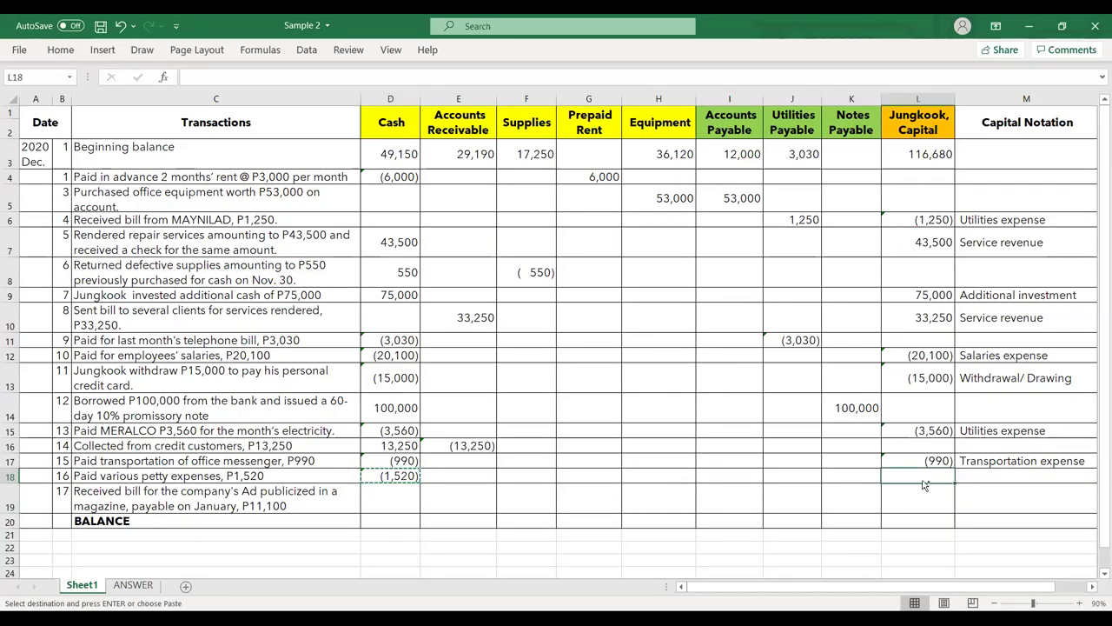
pyautogui.hotkey('ctrl', 'v')
# Label the December 16 capital decrease "Miscellaneous expense" in the Capital Notation cell M18
pyautogui.click(978, 475)
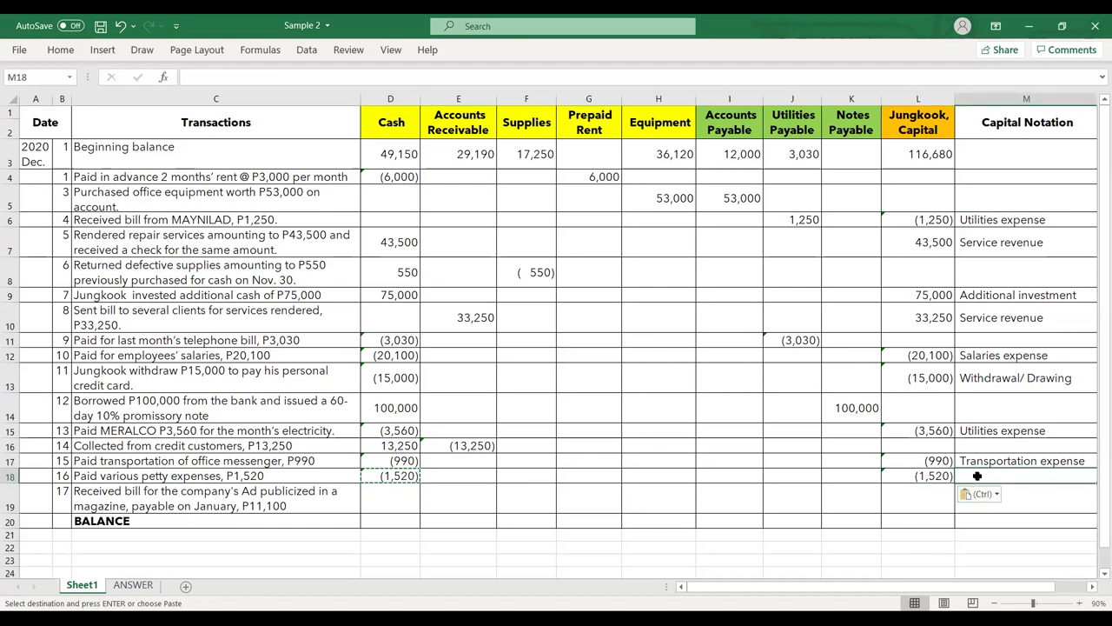
pyautogui.hscroll(1, 978, 475)
pyautogui.write('Miscellaneous expense')
pyautogui.press('Return')
# Enter 11,100 under Accounts Payable in I19 for the December 17 magazine advertisement bill
pyautogui.press('Up')
pyautogui.press('Left')
pyautogui.press('Left')
pyautogui.press('Left')
pyautogui.press('Left')
pyautogui.press('Left')
pyautogui.press('Left')
pyautogui.press('Left')
pyautogui.press('Left')
pyautogui.press('Left')
pyautogui.press('Left')
pyautogui.press('Left')
pyautogui.press('Left')
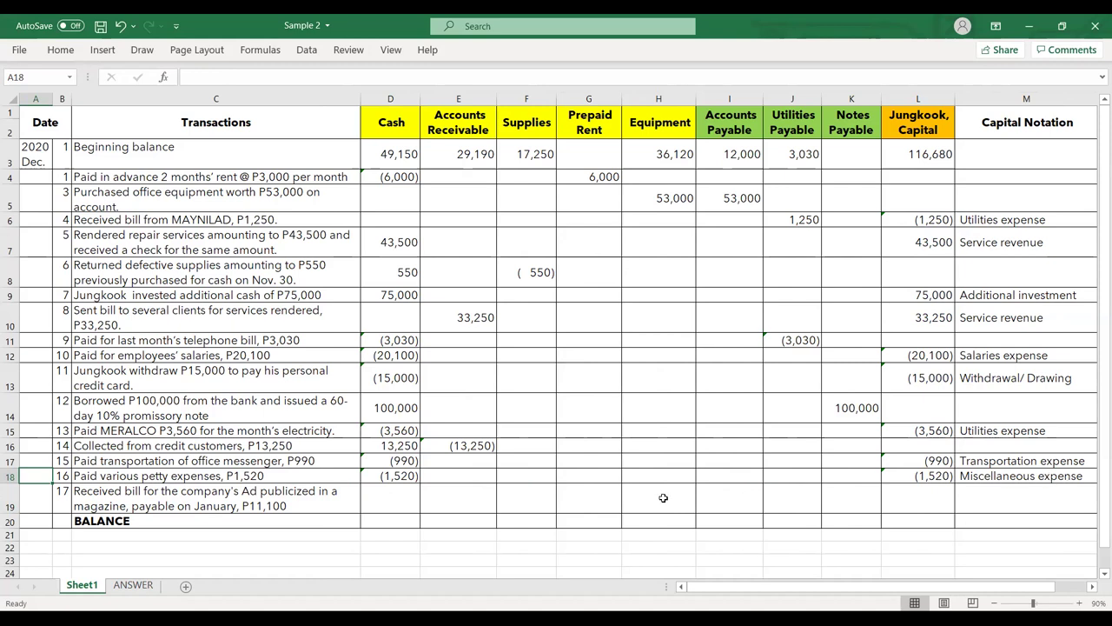
pyautogui.click(61, 497)
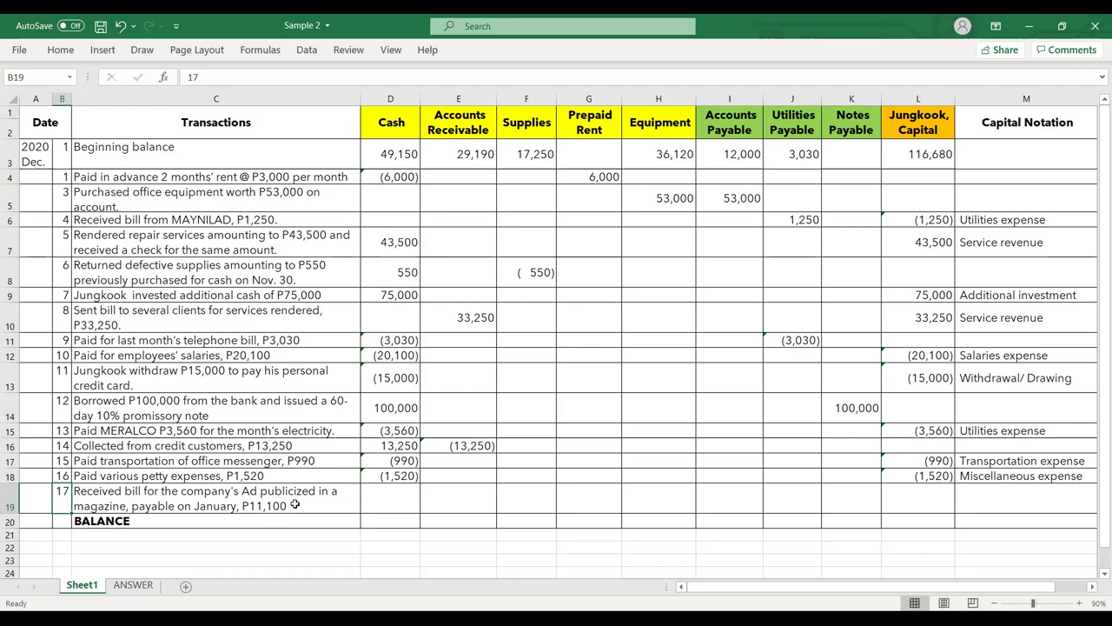
pyautogui.click(177, 497)
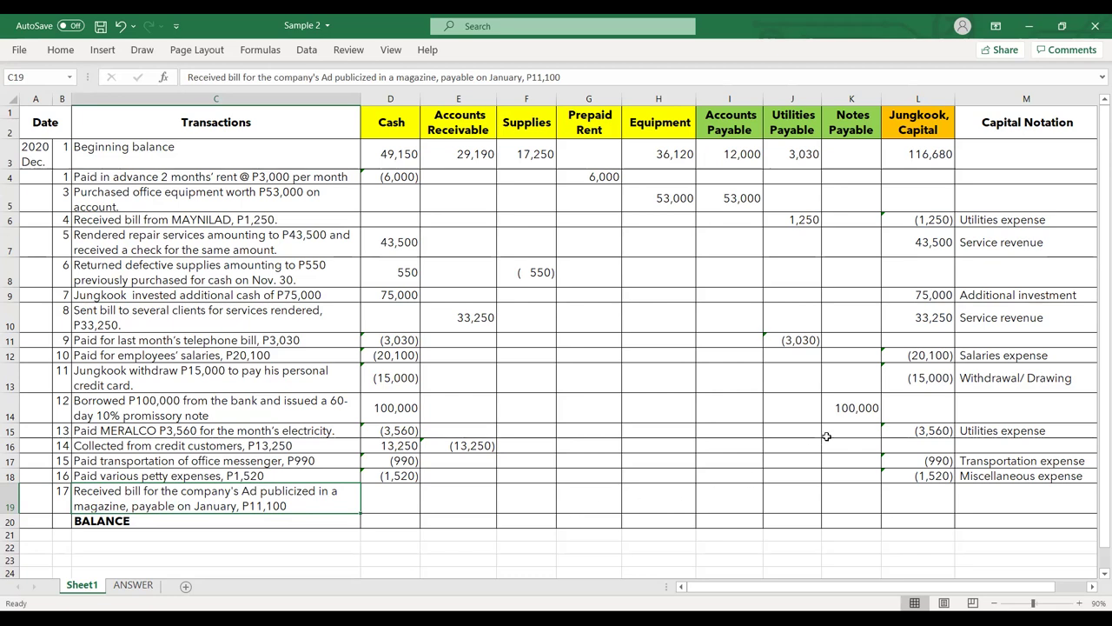
pyautogui.click(711, 500)
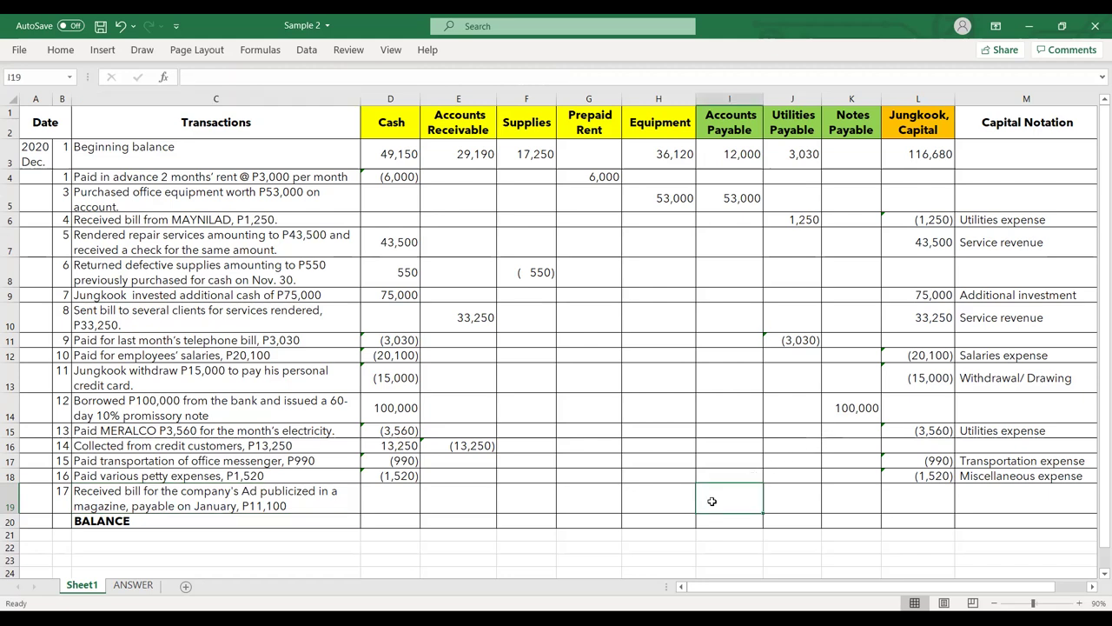
pyautogui.write('11,100')
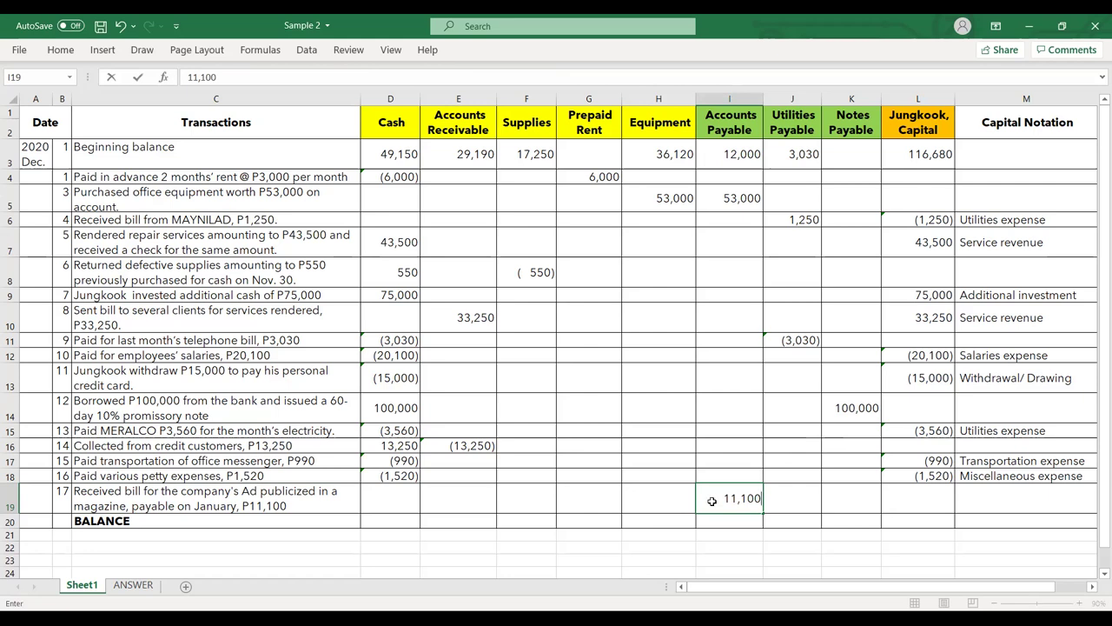
pyautogui.press('Return')
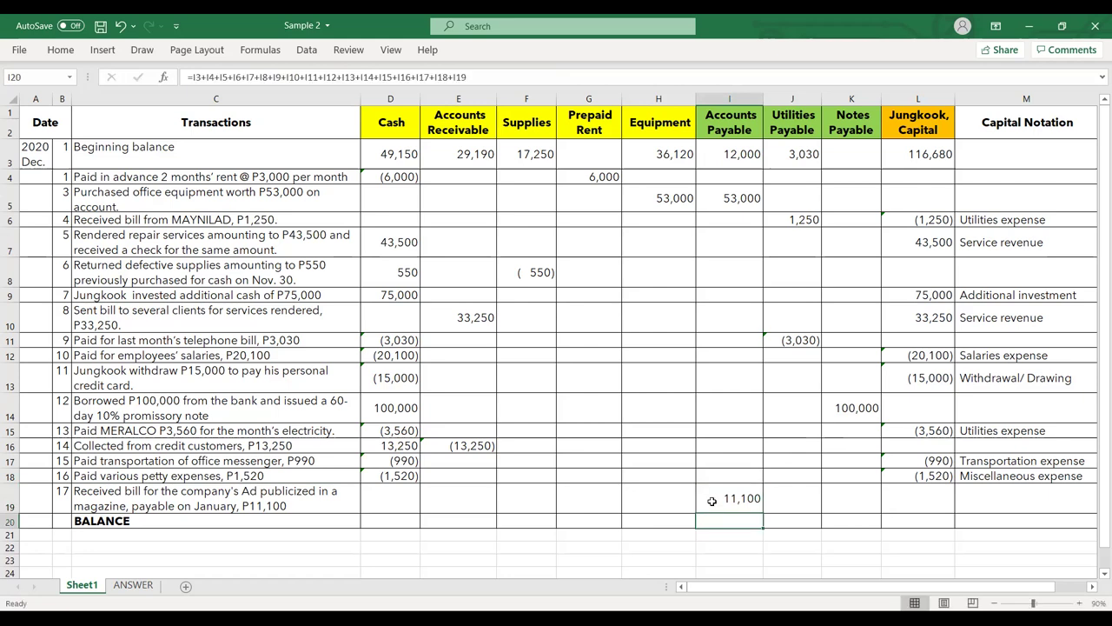
pyautogui.click(808, 135)
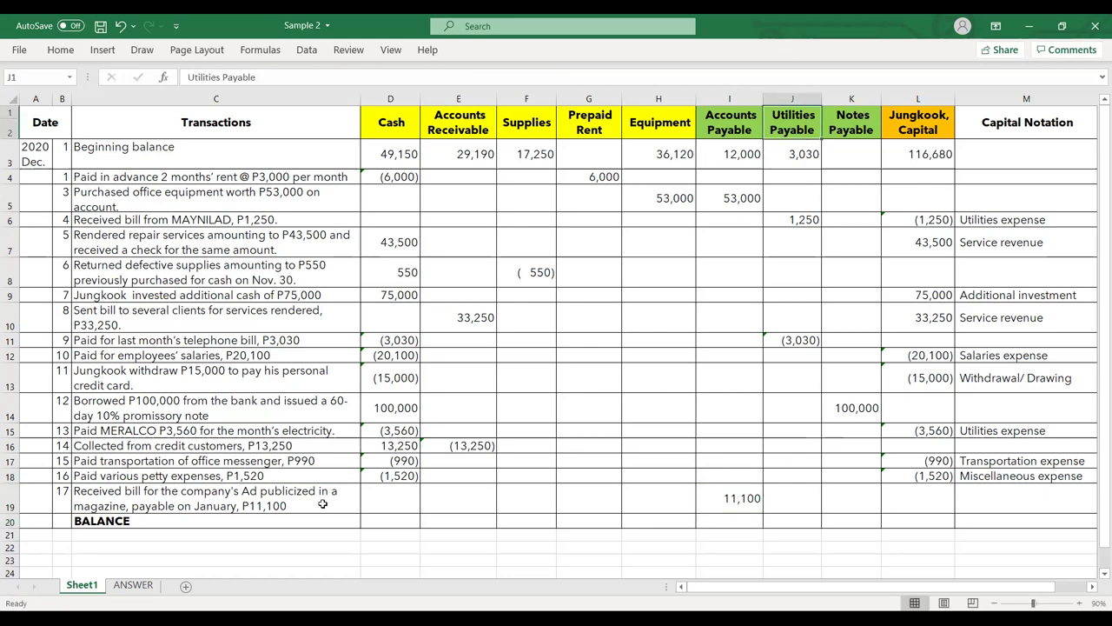
pyautogui.click(848, 135)
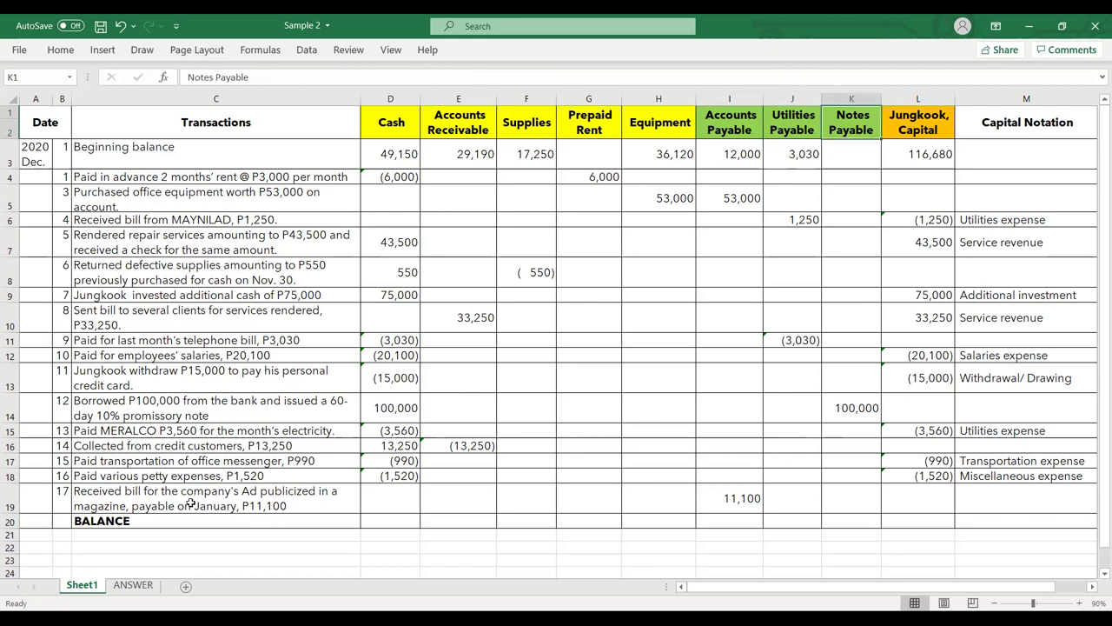
# Enter (11,100) as text in the Capital column at L19 for the December 17 magazine advertisement bill
pyautogui.click(739, 497)
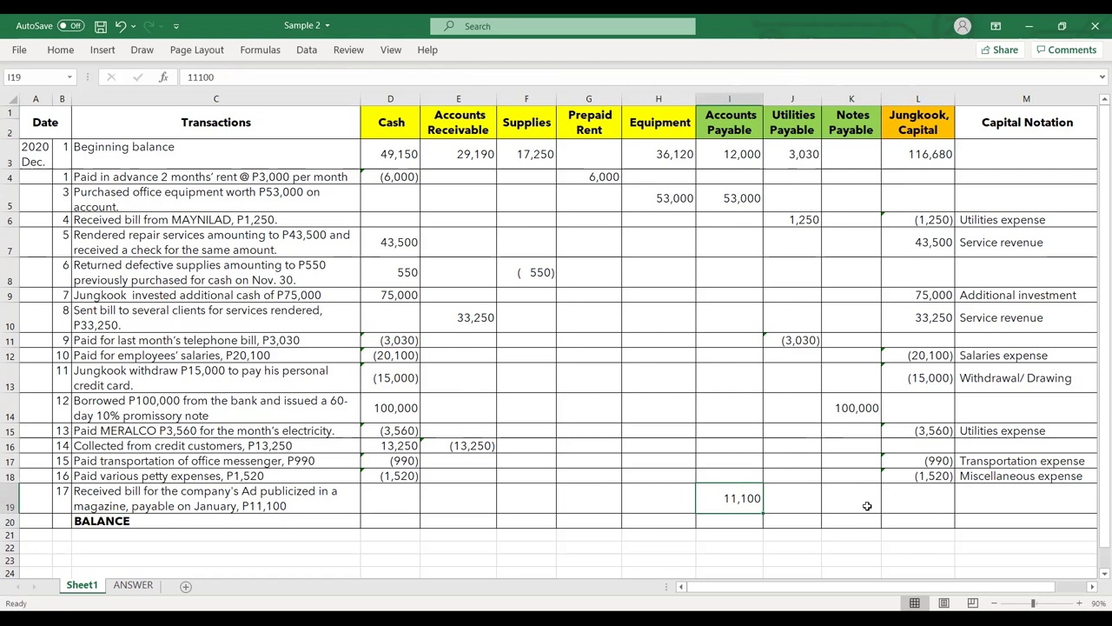
pyautogui.click(927, 495)
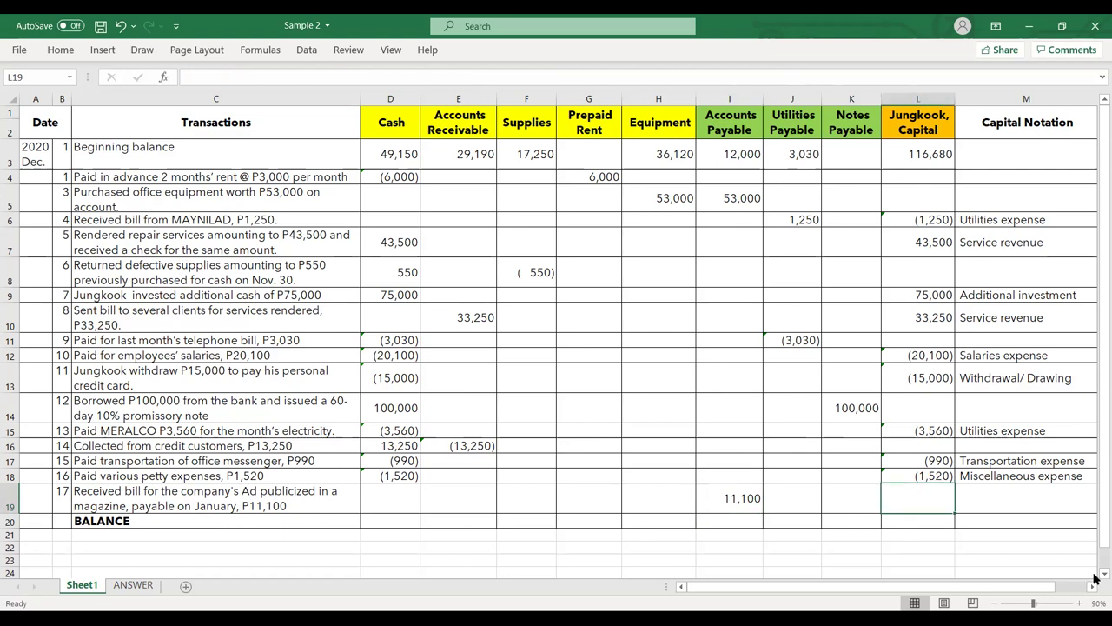
pyautogui.write("'(11,1")
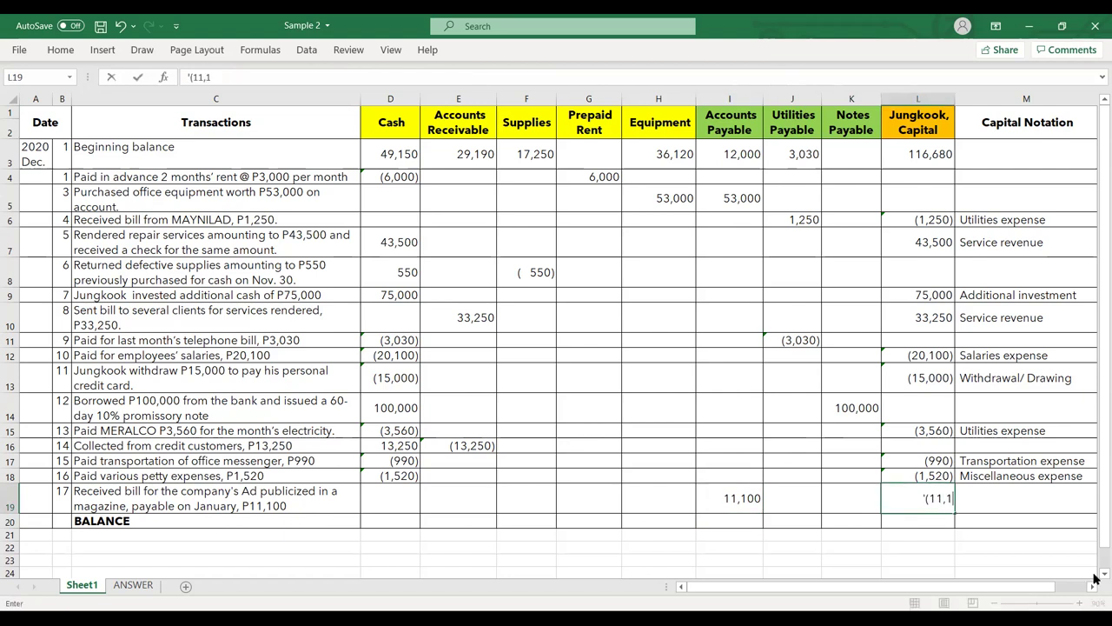
pyautogui.write('00)')
pyautogui.press('Return')
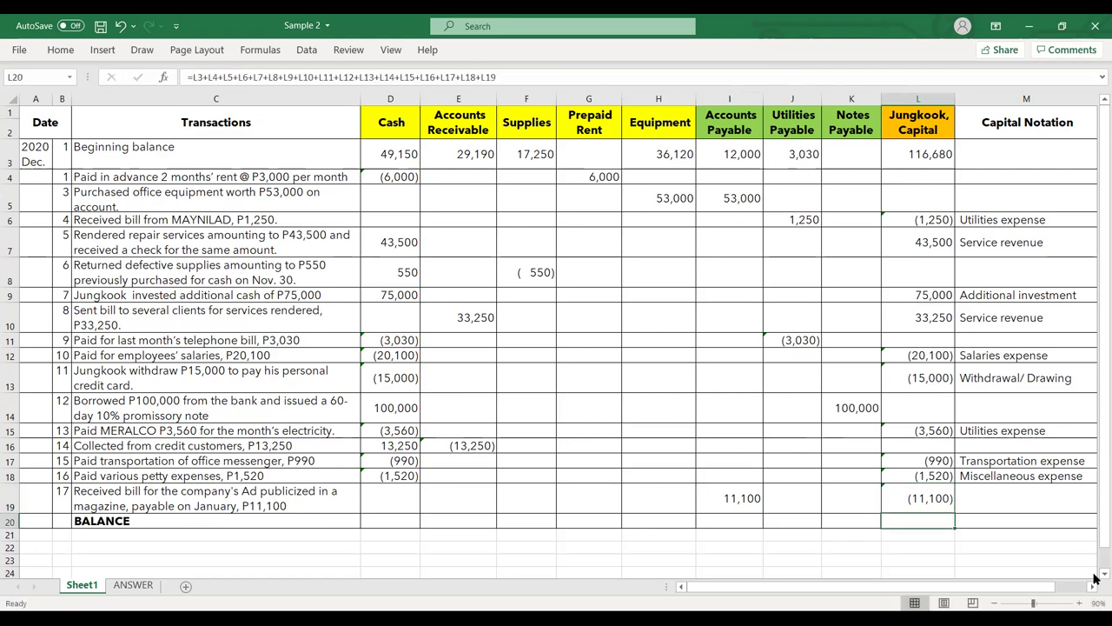
# Label the December 17 capital decrease "Advertising expense" in the Capital Notation cell M19
pyautogui.press('Up')
pyautogui.press('Right')
pyautogui.write('Adv')
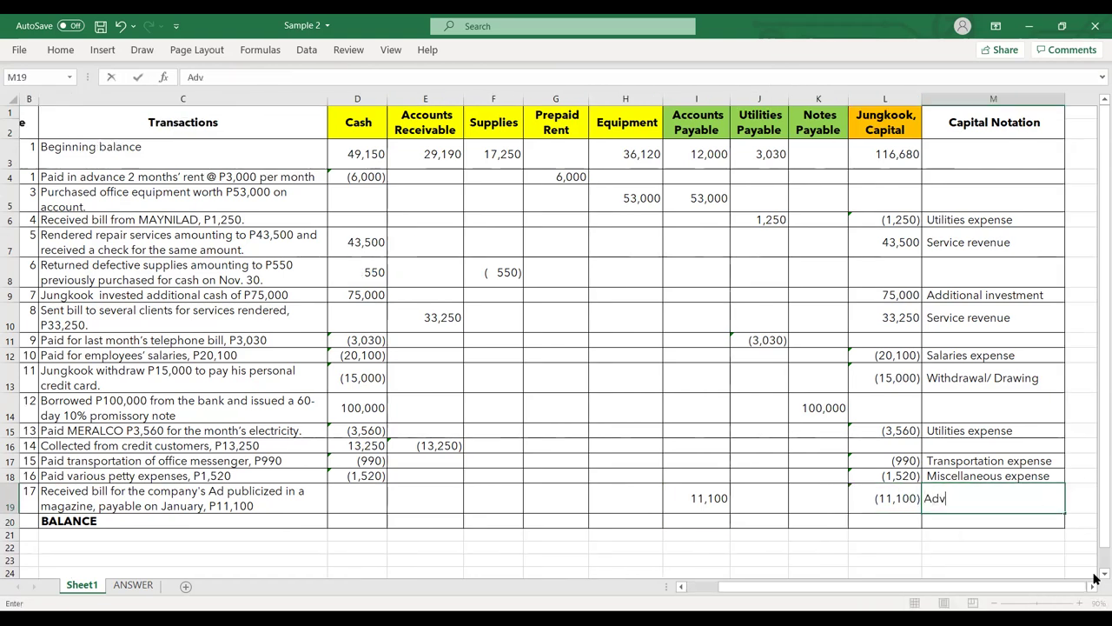
pyautogui.write('ertising expense')
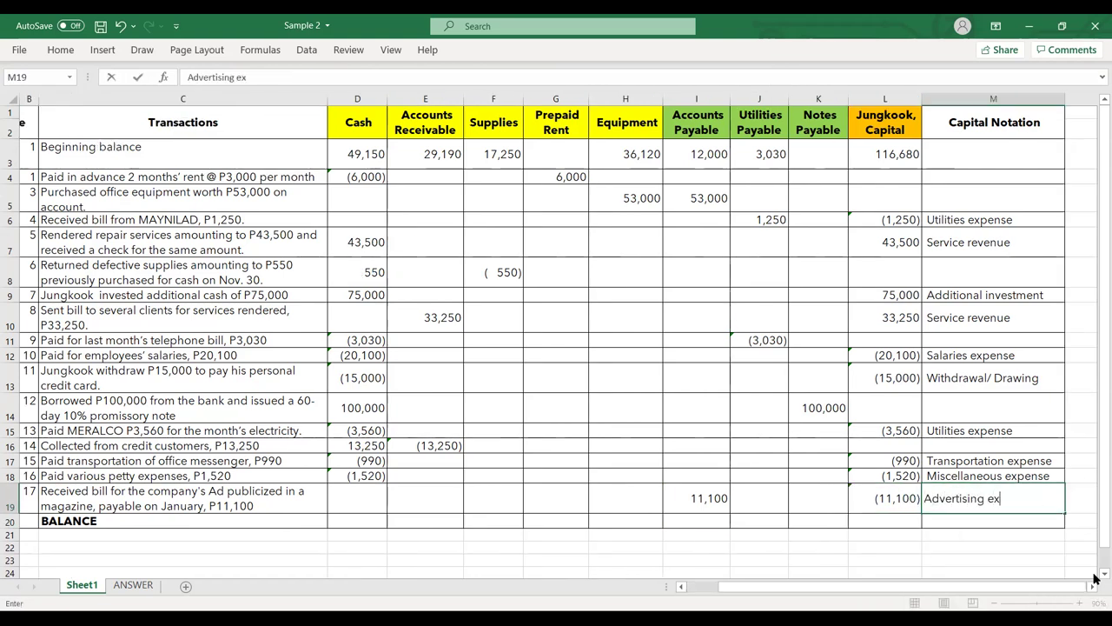
pyautogui.press('Return')
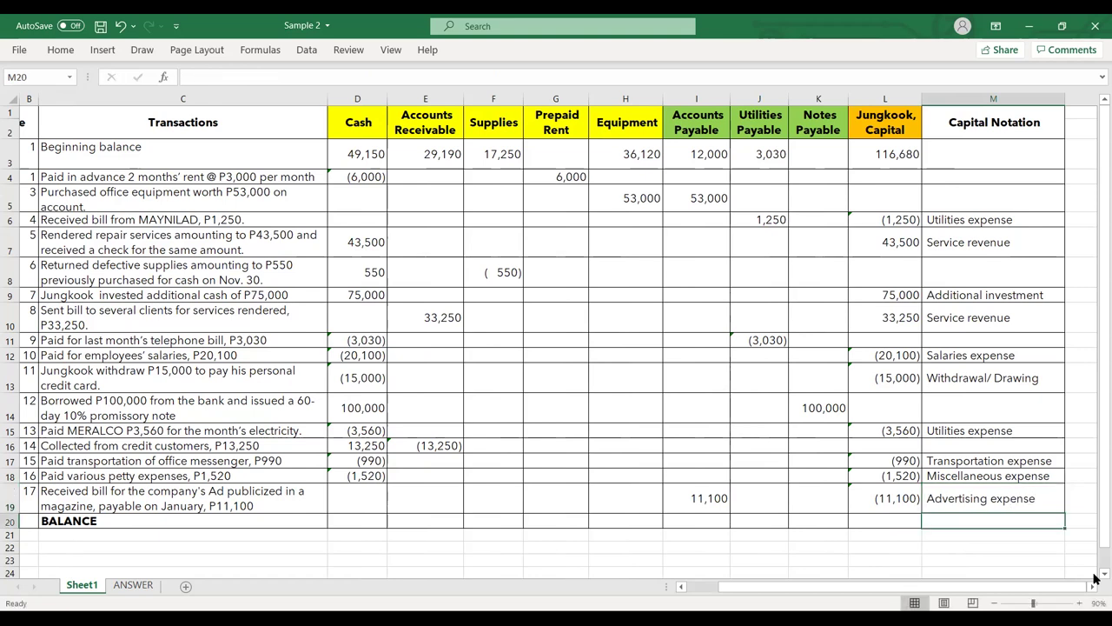
pyautogui.press('Left')
pyautogui.press('Left')
pyautogui.press('Left')
pyautogui.press('Left')
pyautogui.press('Left')
pyautogui.press('Left')
pyautogui.press('Left')
pyautogui.press('Left')
pyautogui.press('Left')
pyautogui.press('Left')
pyautogui.press('Left')
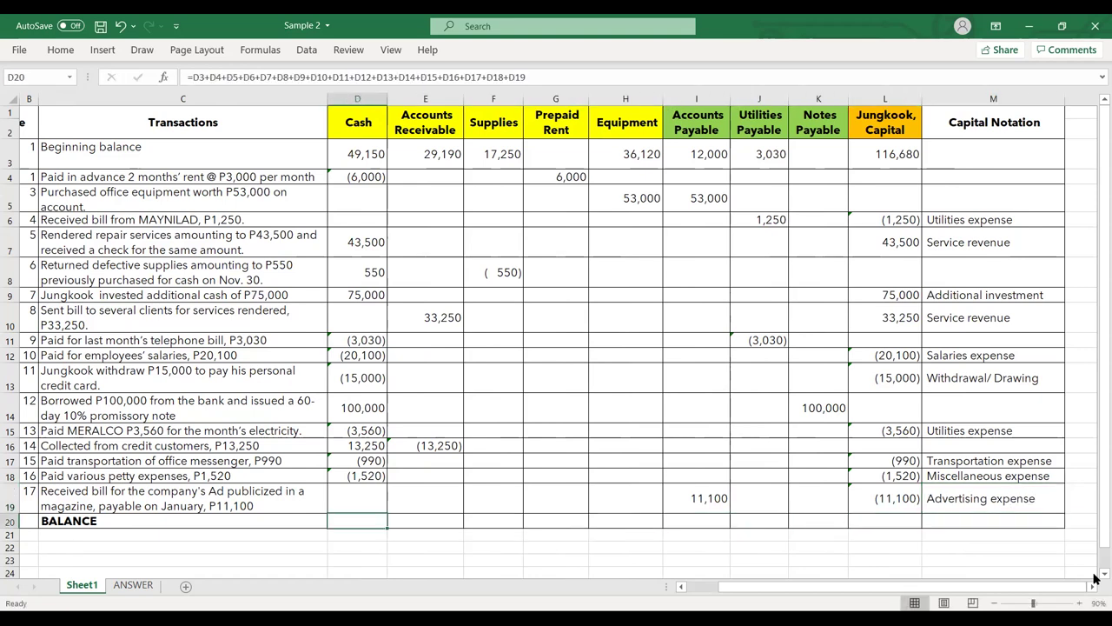
pyautogui.press('Left')
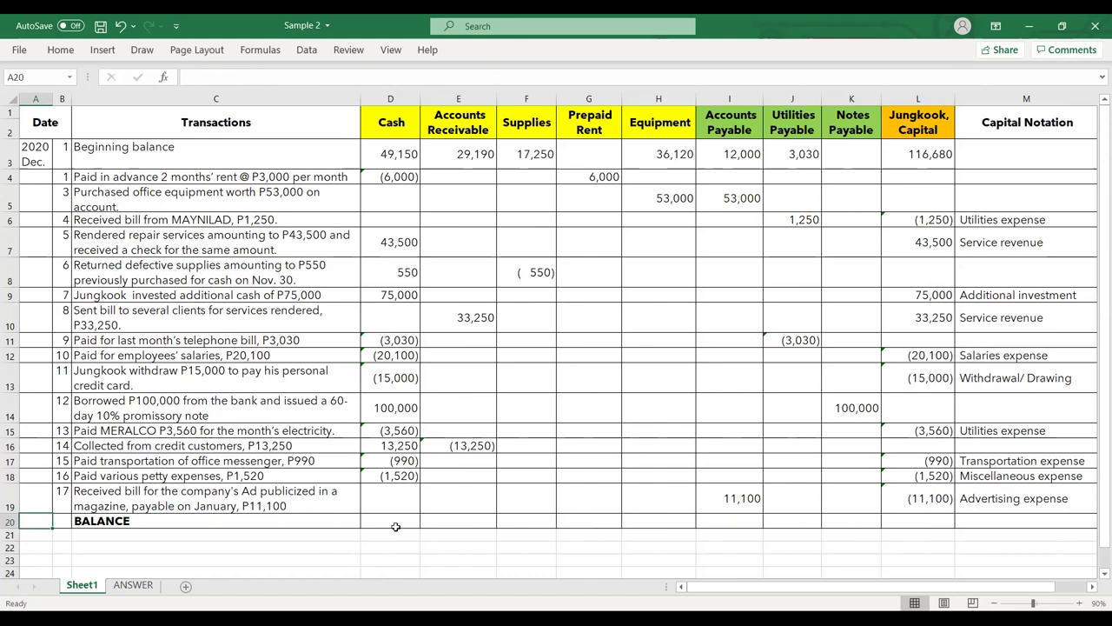
# Freeze the panes at cell D3 so the header rows and the date and transaction columns stay in view
pyautogui.click(59, 49)
pyautogui.scroll(-1, 927, 200)
pyautogui.scroll(1, 441, 536)
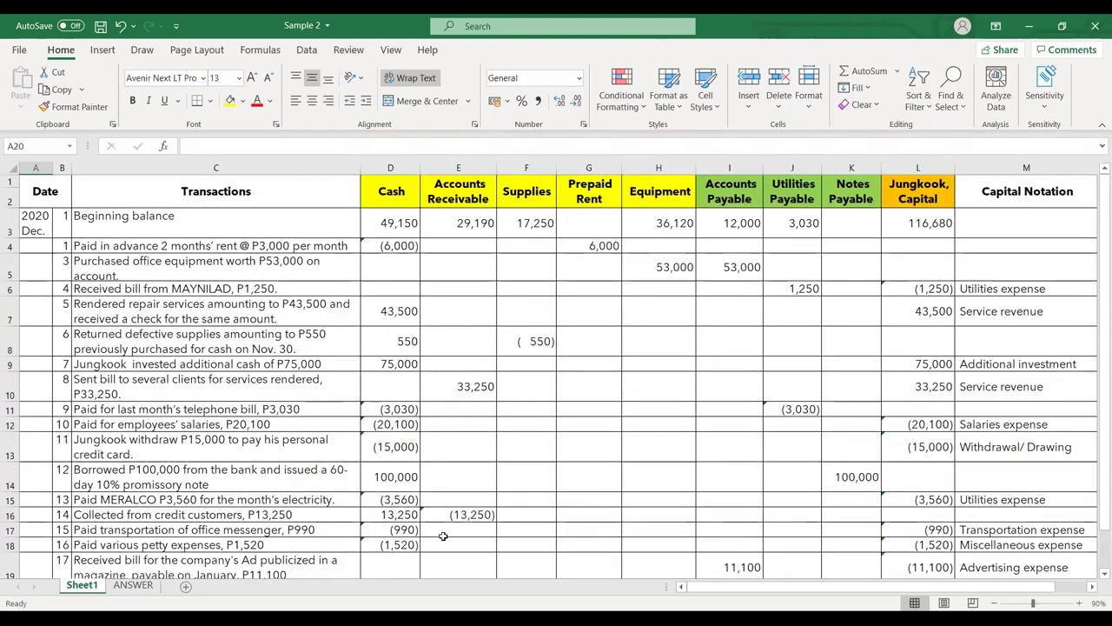
pyautogui.click(398, 228)
pyautogui.click(391, 49)
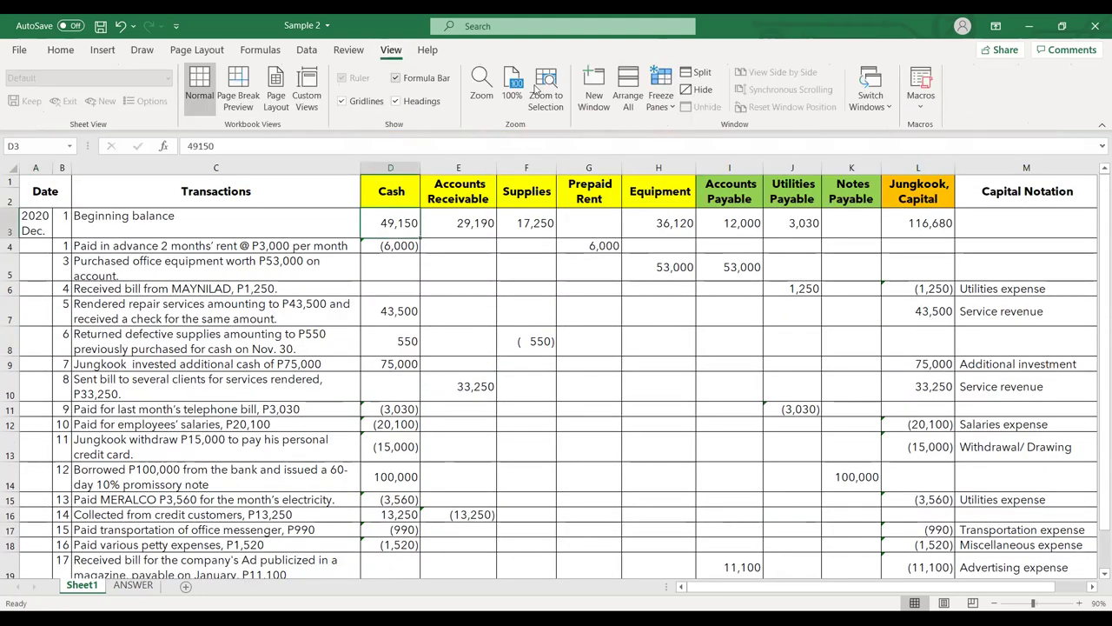
pyautogui.click(659, 107)
pyautogui.click(691, 129)
pyautogui.scroll(-2, 575, 366)
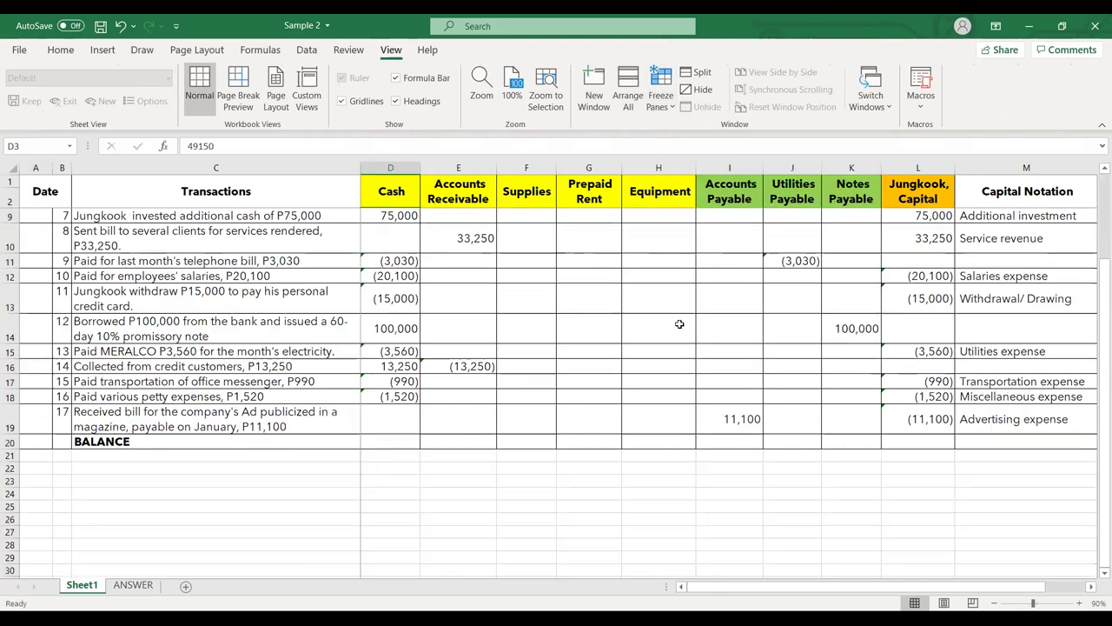
# Set the font color of the Cash balance in D20 to black
pyautogui.click(392, 439)
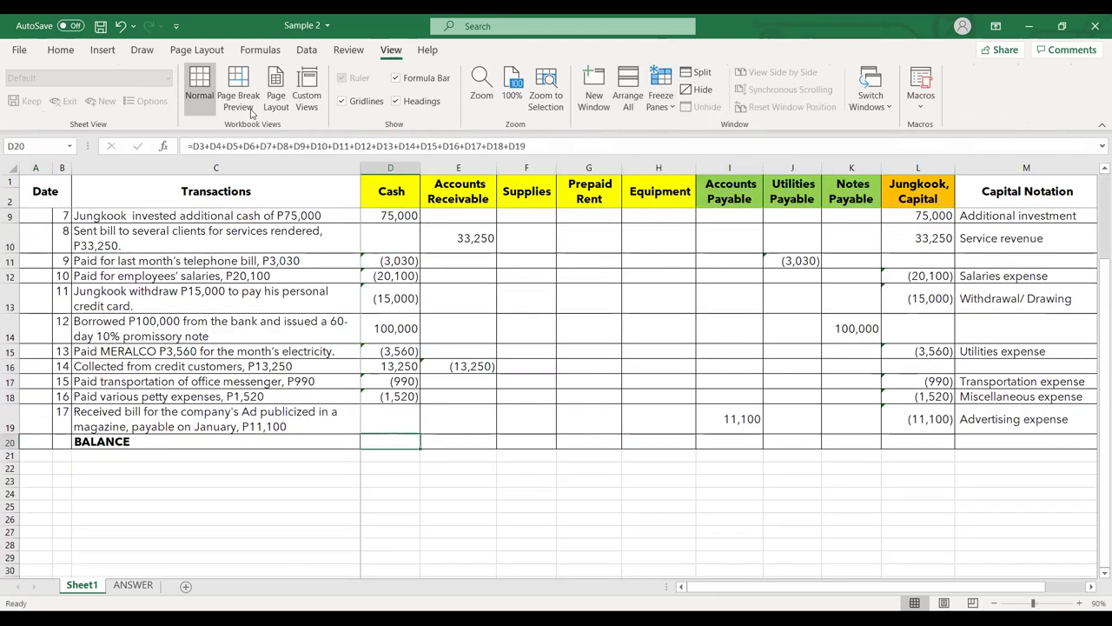
pyautogui.click(61, 50)
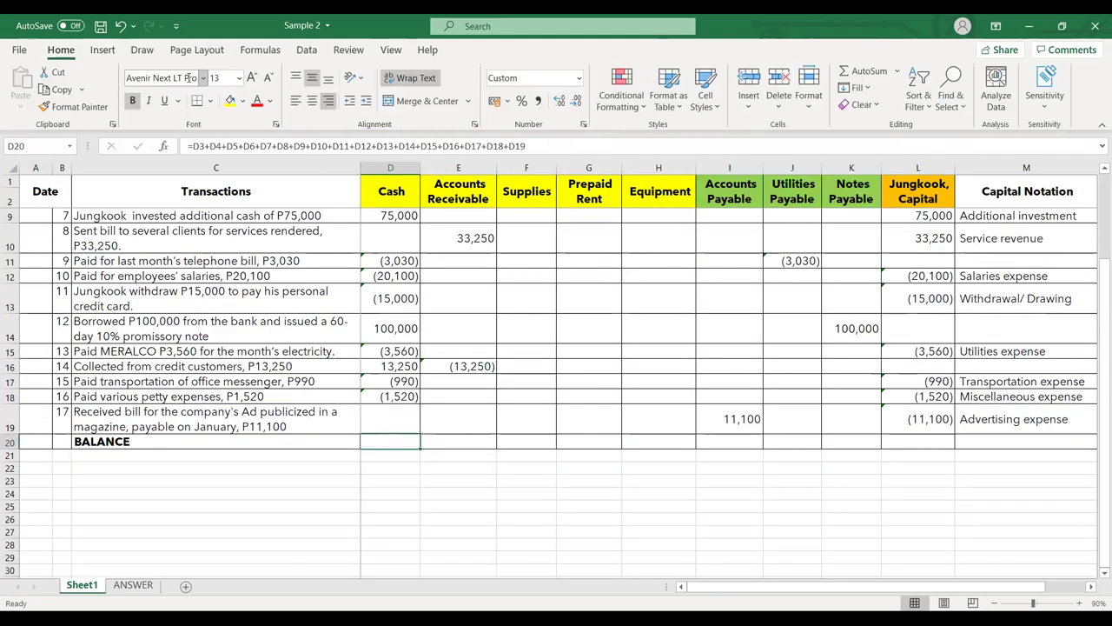
pyautogui.click(269, 102)
pyautogui.click(279, 121)
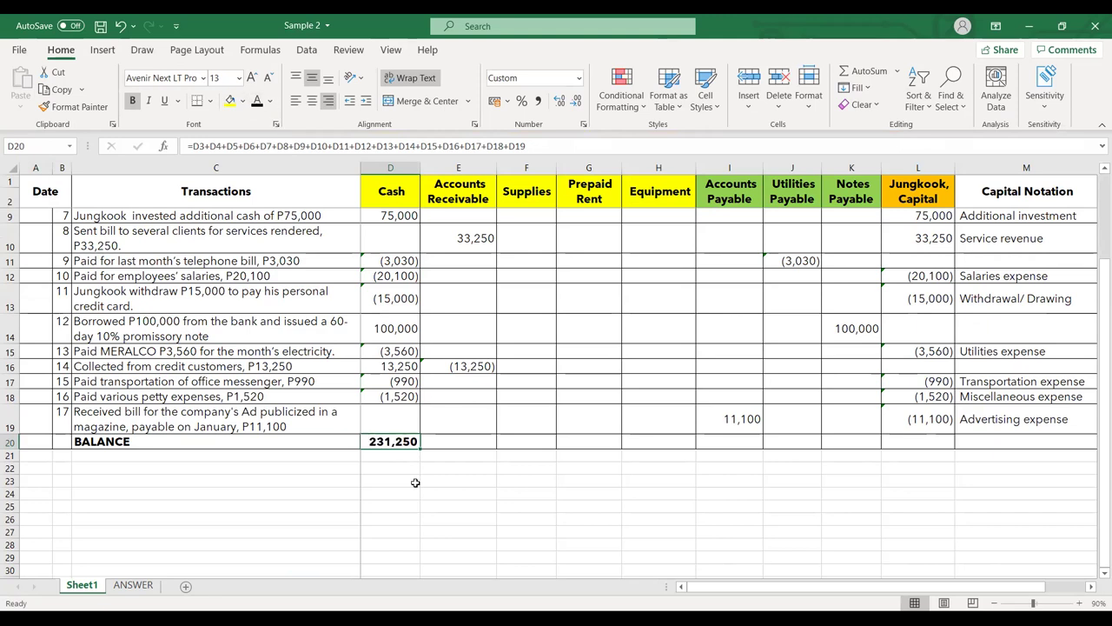
pyautogui.scroll(2, 415, 482)
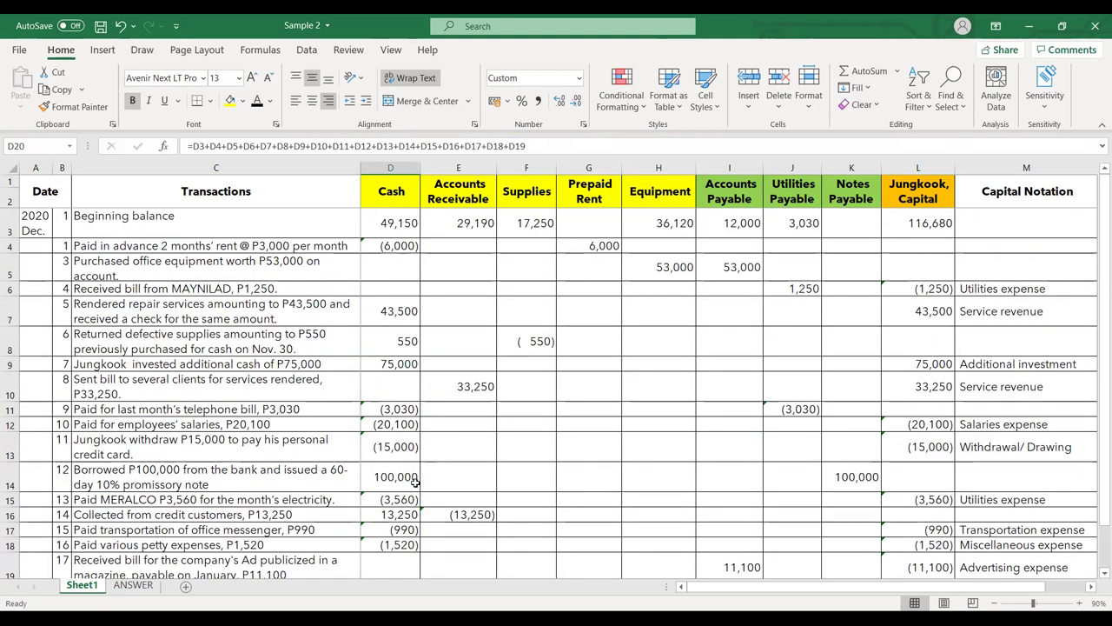
pyautogui.click(1101, 124)
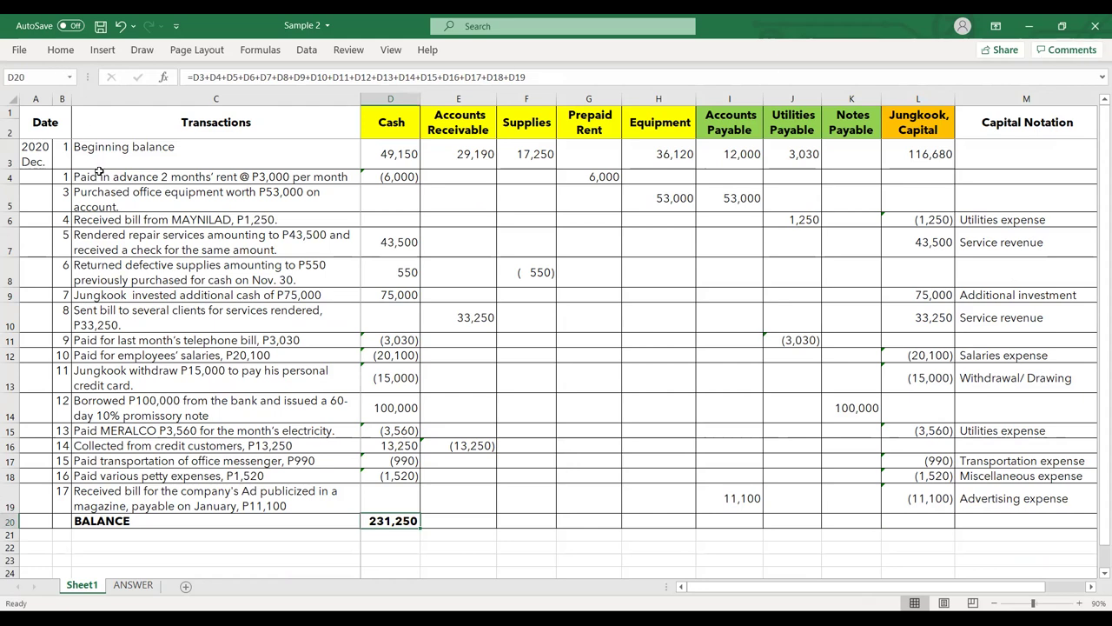
# Apply the black font color to the Accounts Receivable, Supplies, Prepaid Rent and Equipment balances in E20 through H20
pyautogui.click(70, 54)
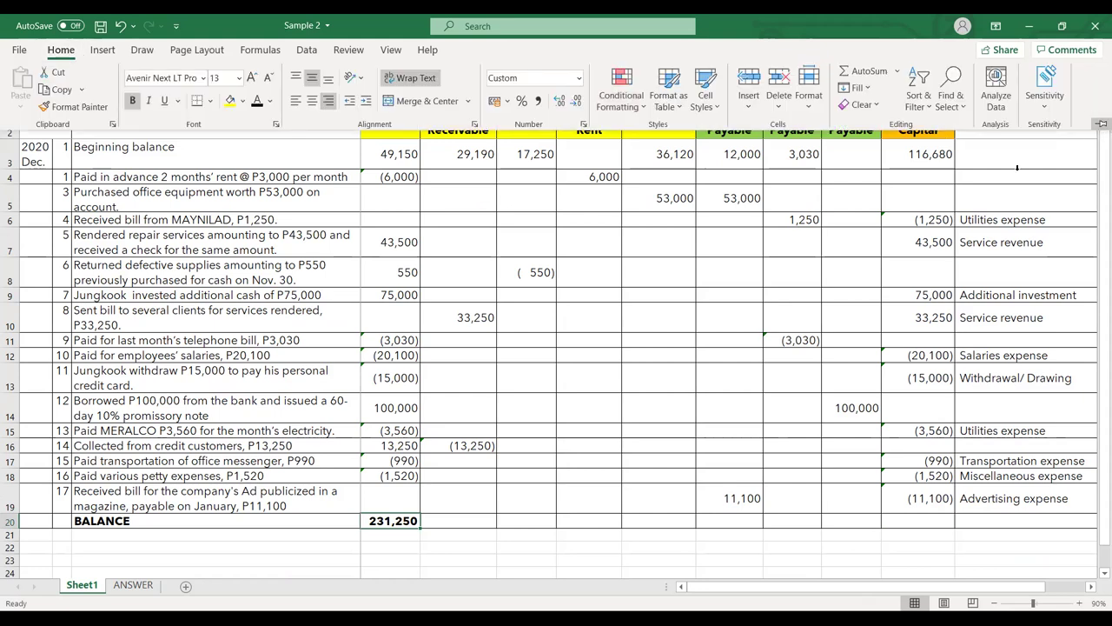
pyautogui.click(1101, 124)
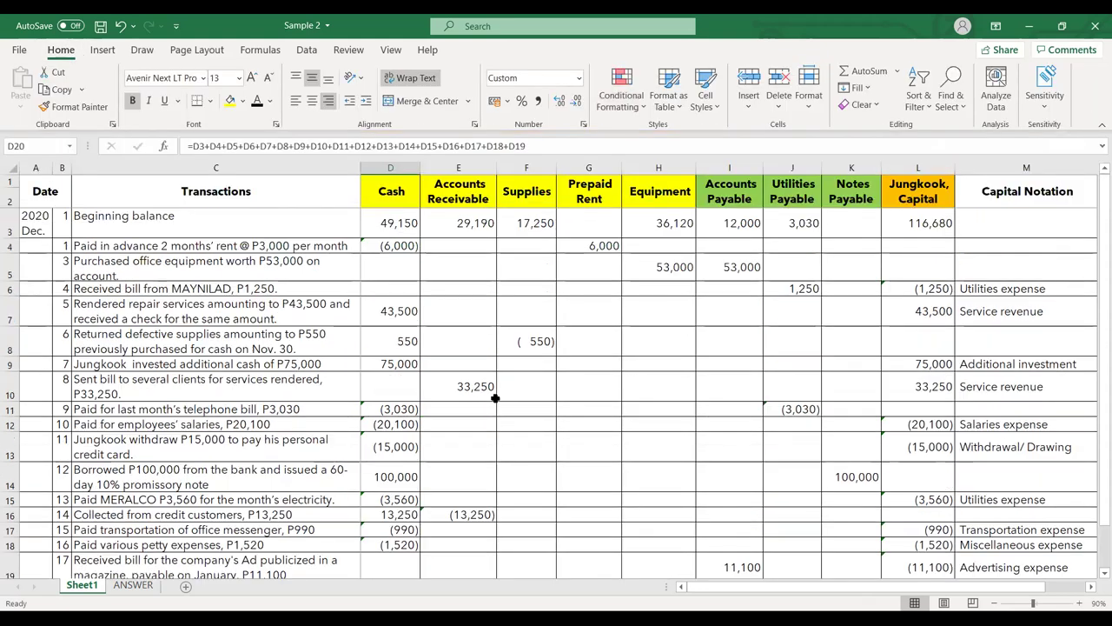
pyautogui.scroll(-1, 495, 397)
pyautogui.click(473, 514)
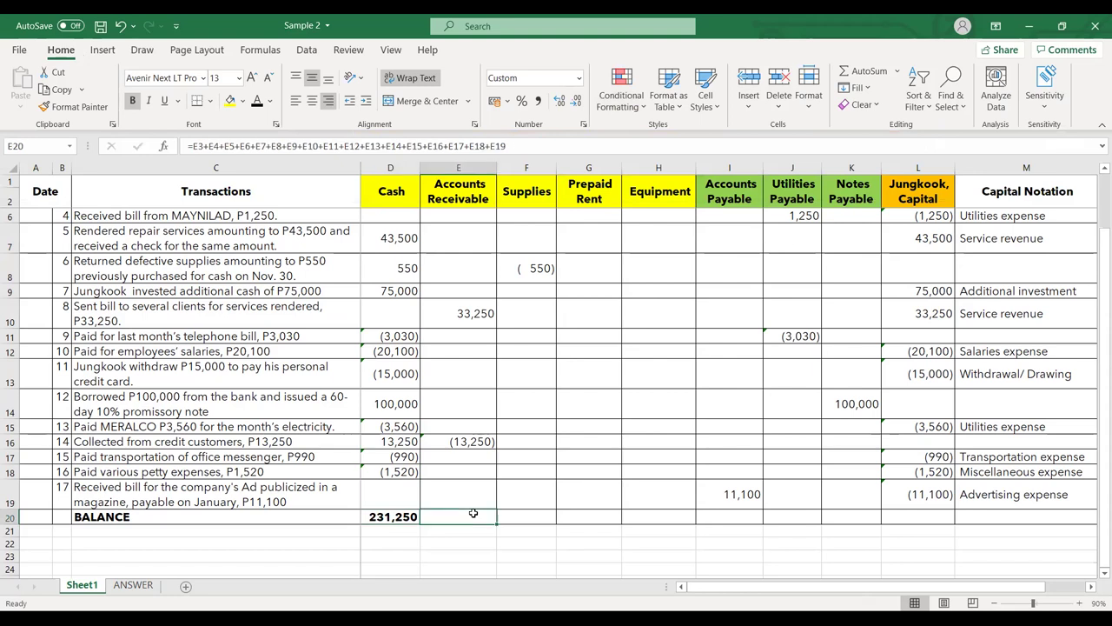
pyautogui.click(257, 101)
pyautogui.click(533, 518)
pyautogui.click(257, 101)
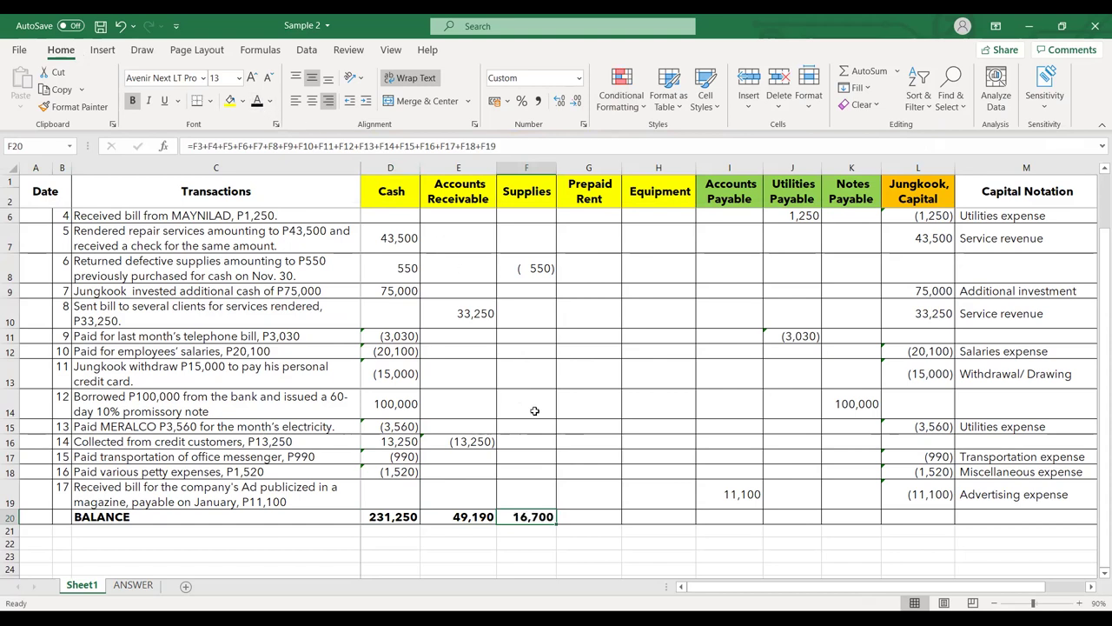
pyautogui.click(597, 518)
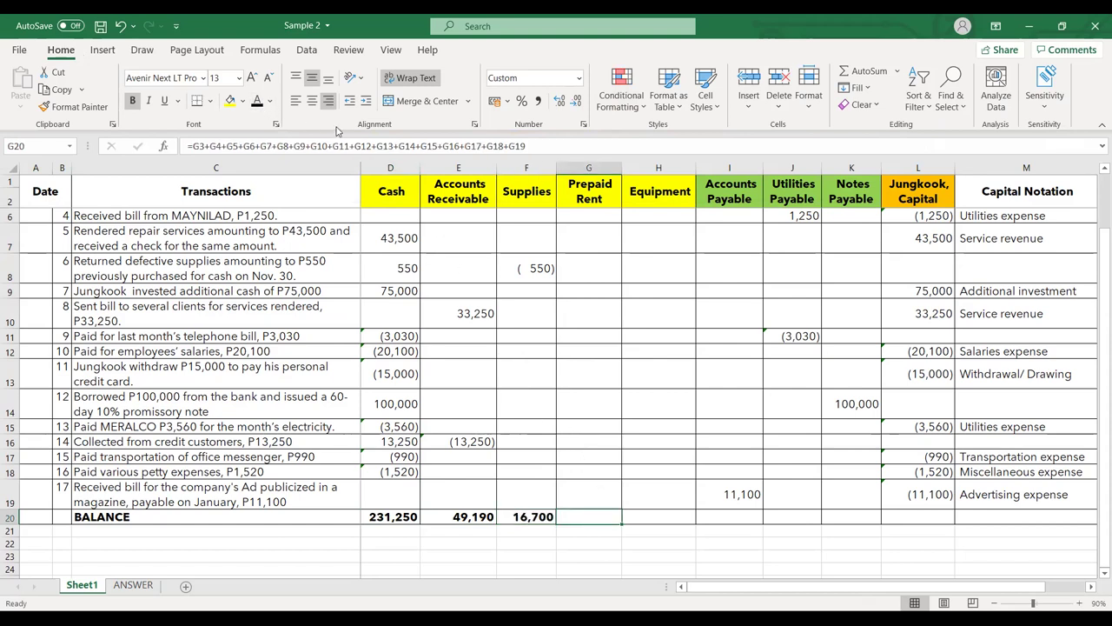
pyautogui.click(257, 100)
pyautogui.click(649, 516)
pyautogui.click(257, 101)
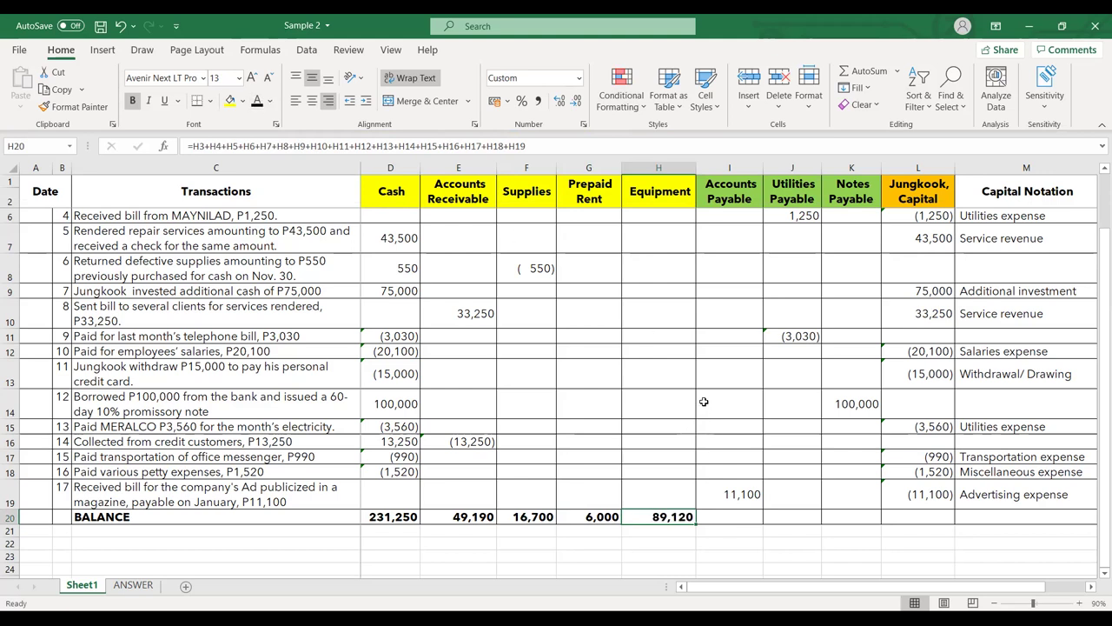
# Apply the black font color to the Accounts Payable, Utilities Payable, Notes Payable and Capital balances in I20 through L20
pyautogui.click(718, 518)
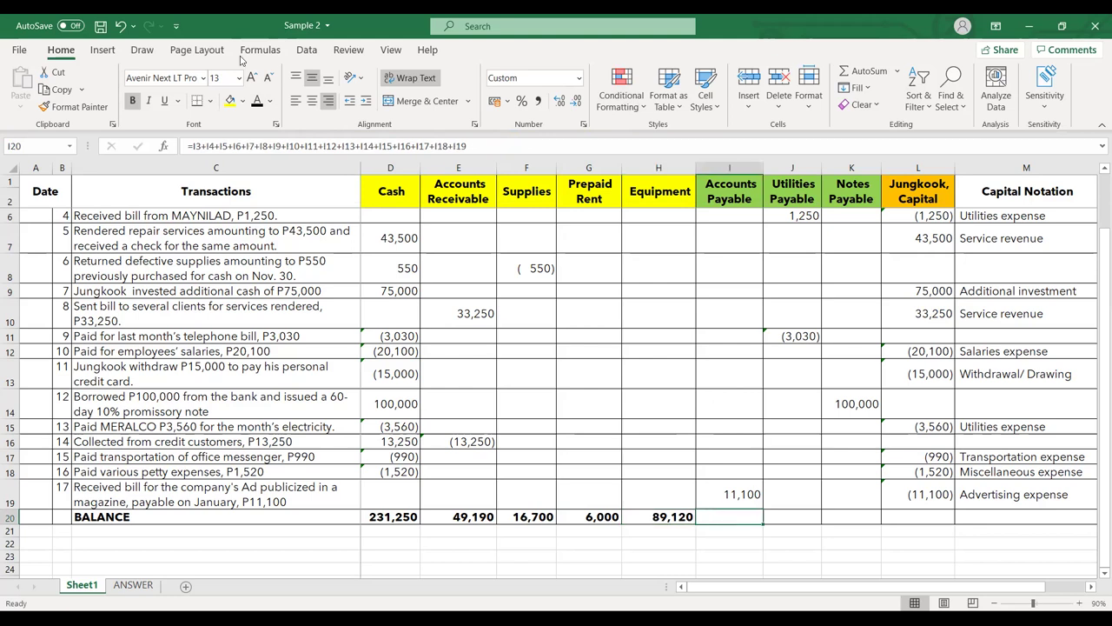
pyautogui.click(257, 101)
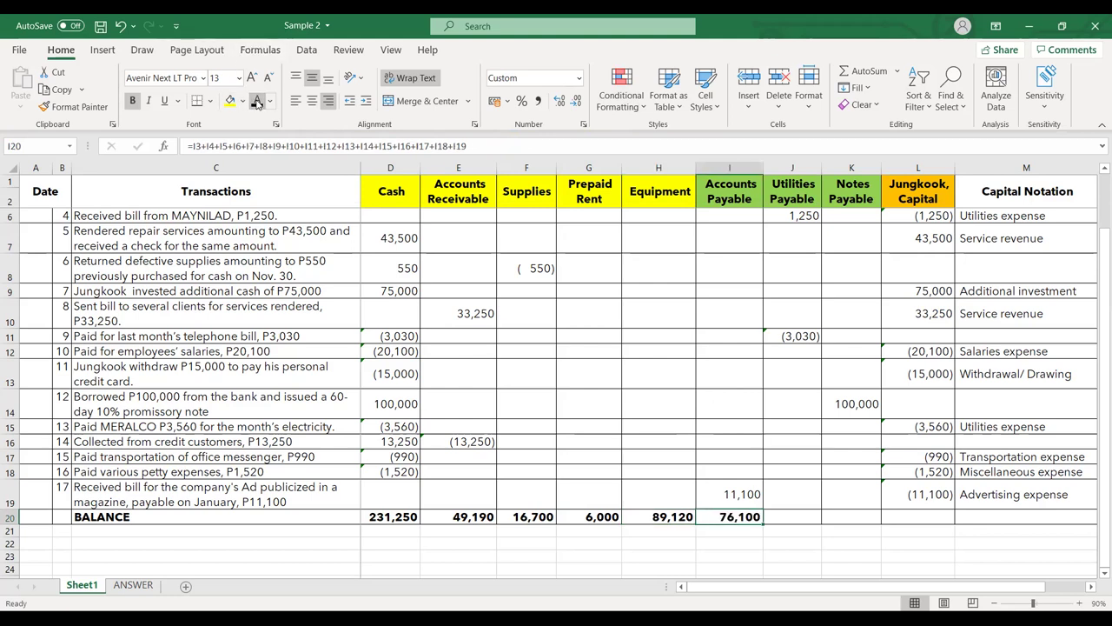
pyautogui.click(784, 516)
pyautogui.click(257, 101)
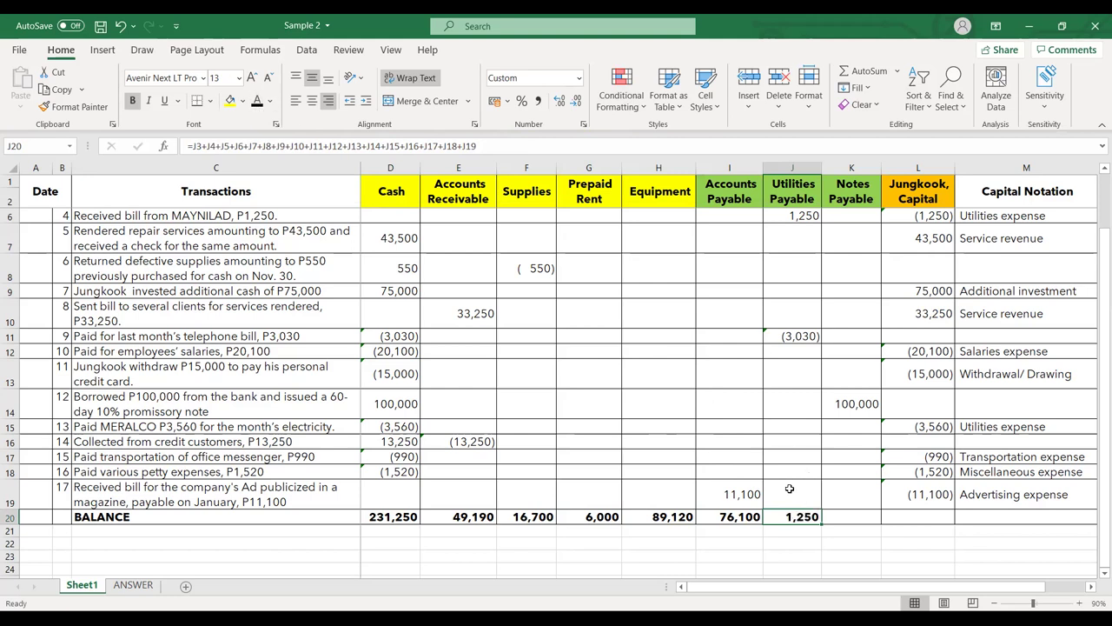
pyautogui.click(851, 522)
pyautogui.click(258, 101)
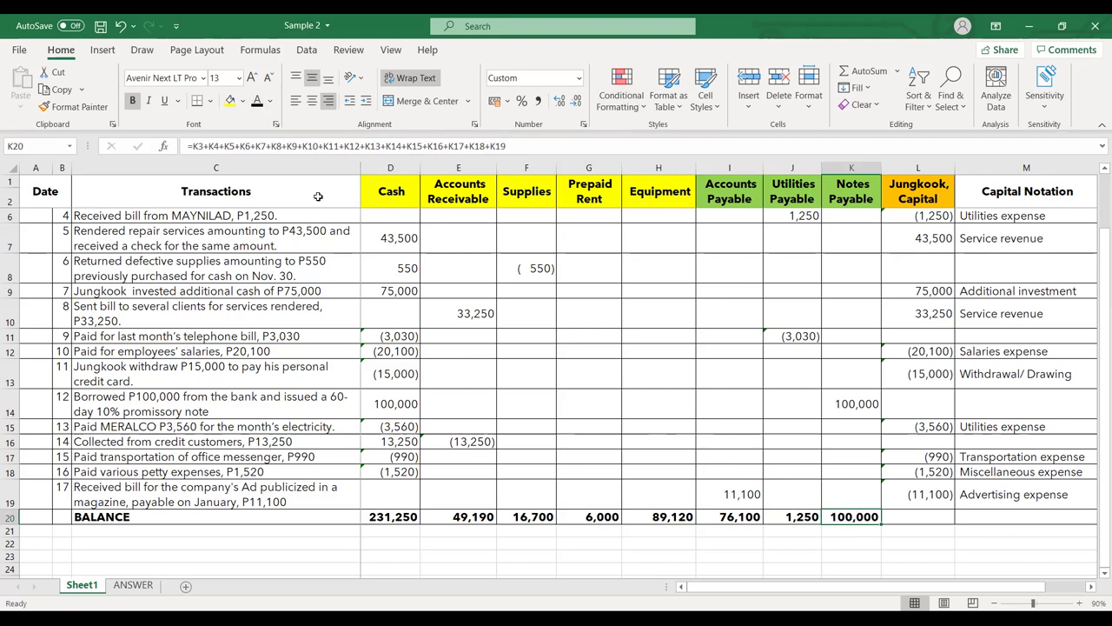
pyautogui.click(920, 517)
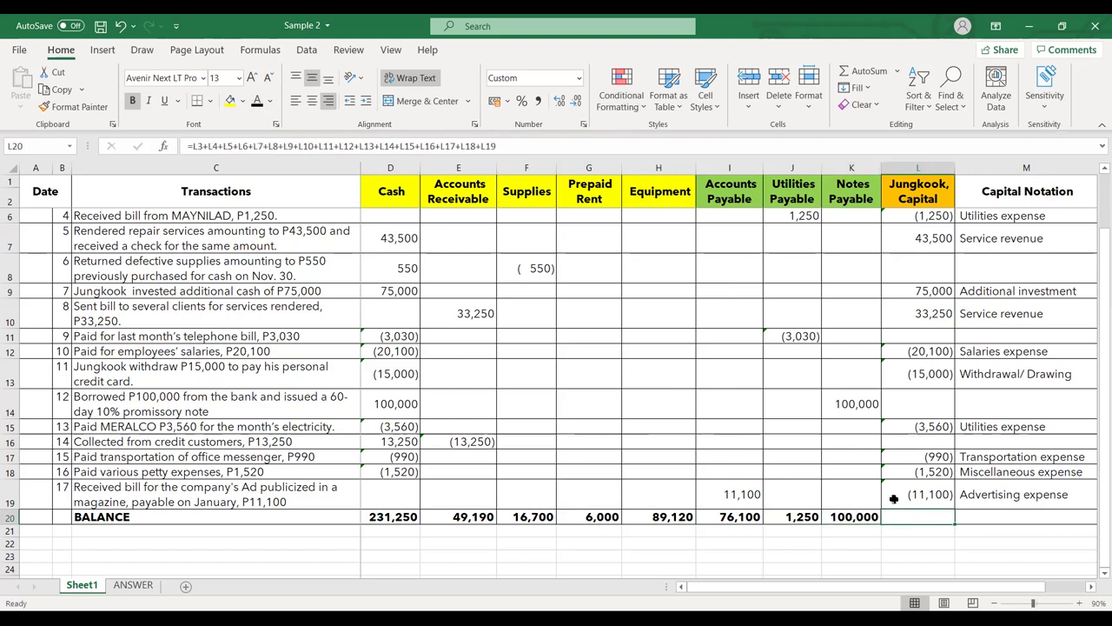
pyautogui.click(258, 102)
pyautogui.scroll(1, 591, 338)
pyautogui.click(409, 225)
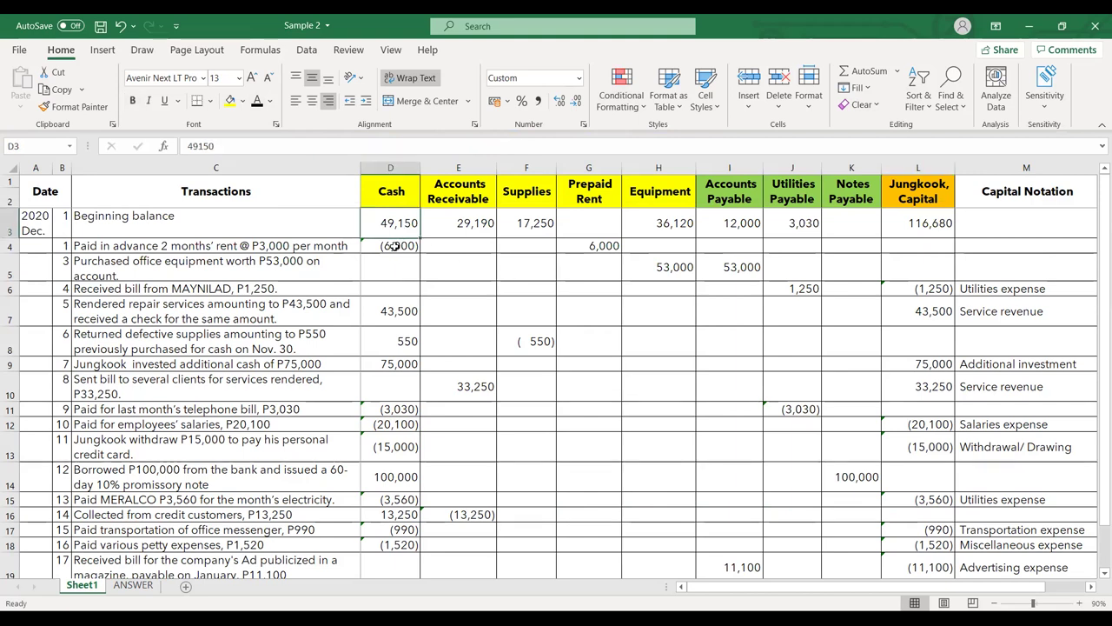
pyautogui.click(394, 246)
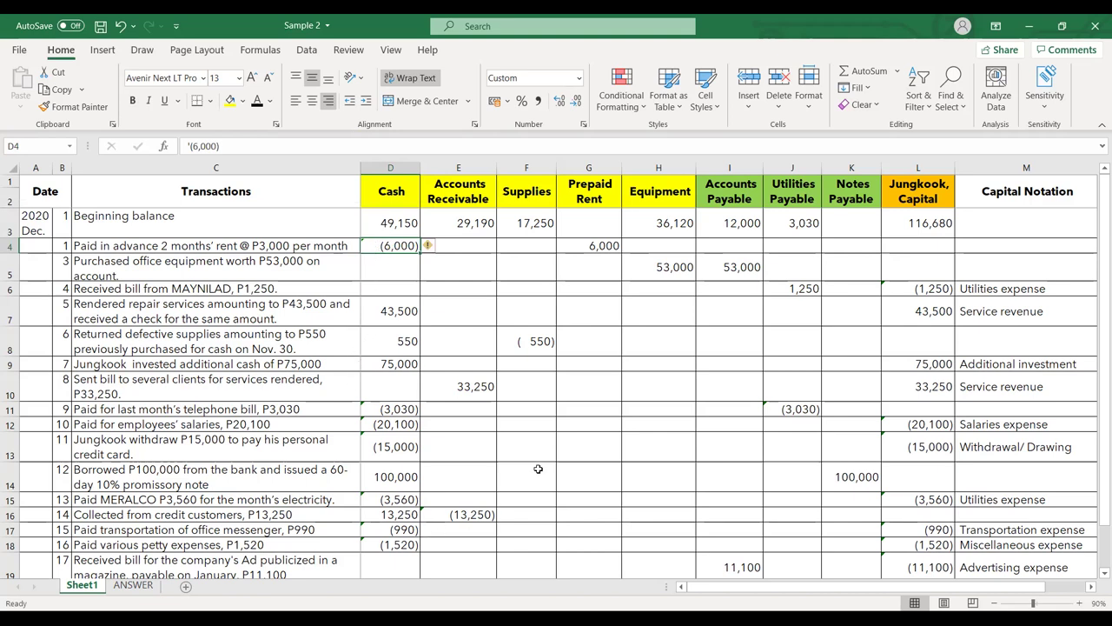
# Enter the label "Assets" in cell E23 below the balance row
pyautogui.scroll(-2, 538, 468)
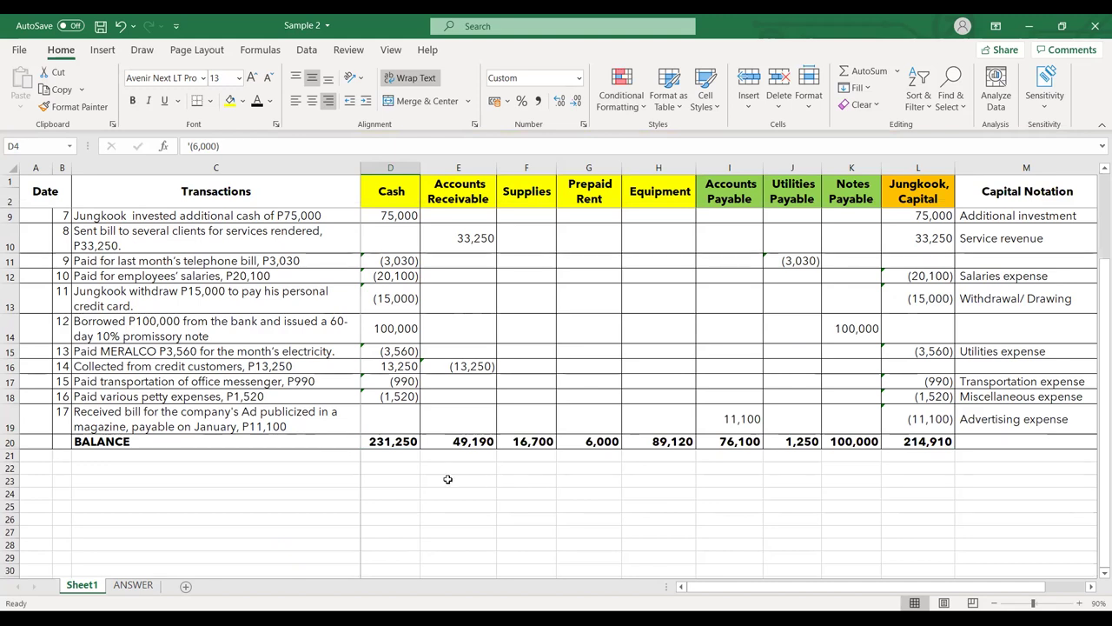
pyautogui.click(448, 478)
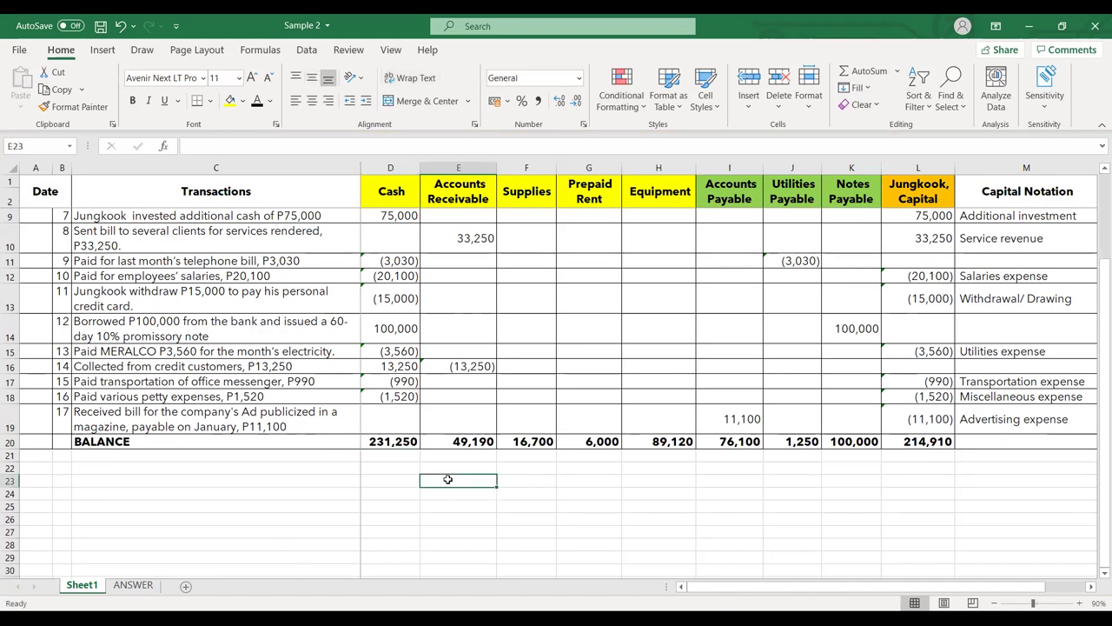
pyautogui.write('ASs')
pyautogui.press('BackSpace')
pyautogui.press('BackSpace')
pyautogui.press('BackSpace')
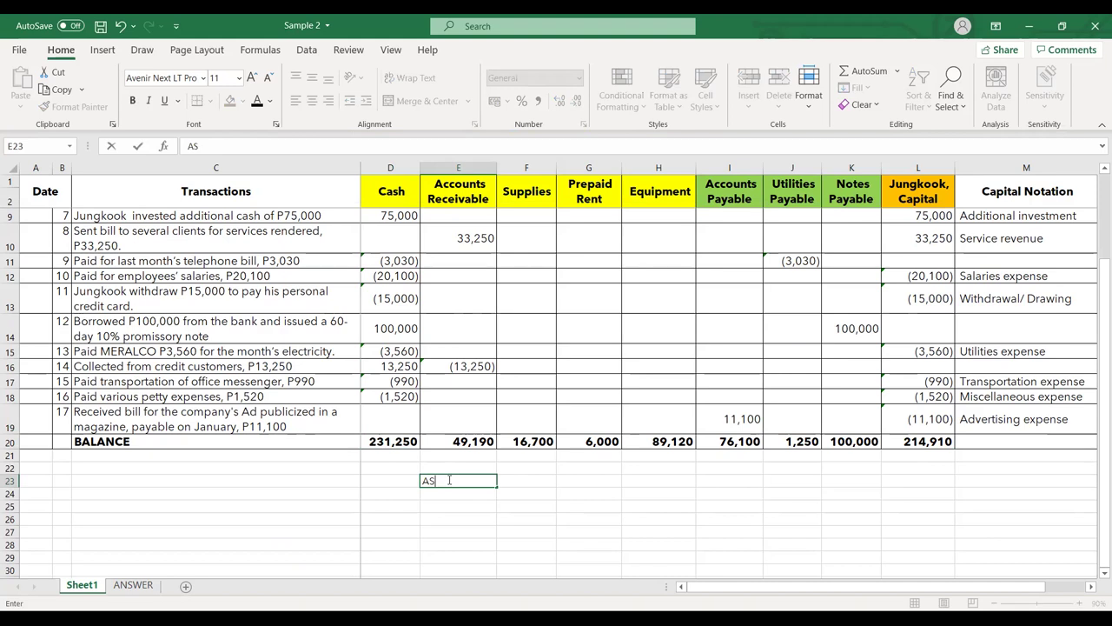
pyautogui.write('sset')
pyautogui.press('Return')
# Total the asset balances in E24 with the formula =D20+E20+F20+G20+H20 and make the total bold
pyautogui.write('=')
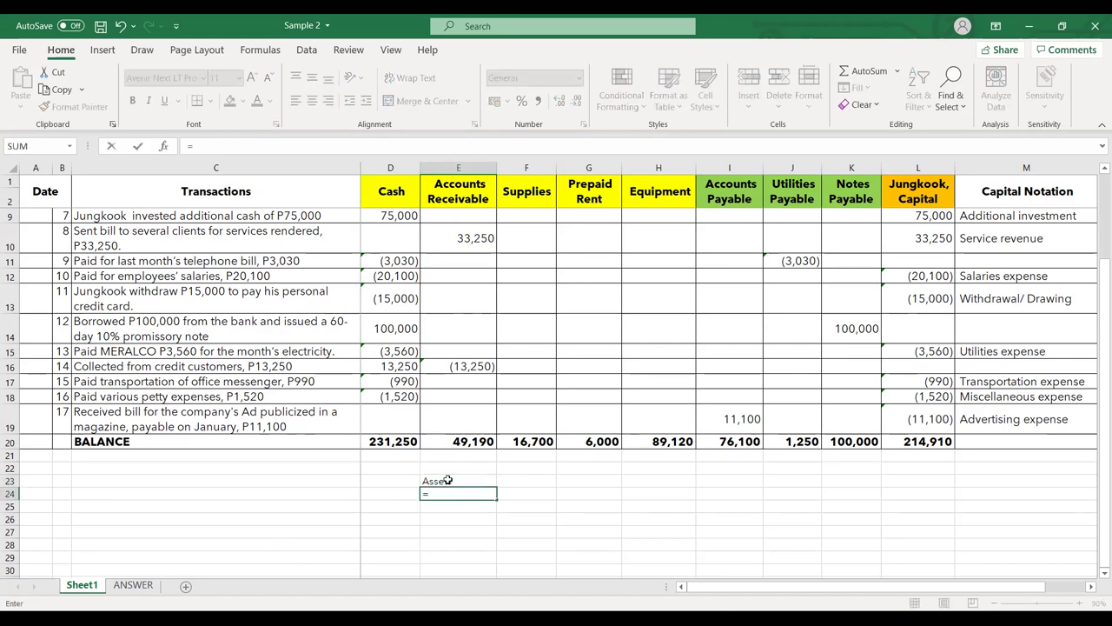
pyautogui.click(392, 439)
pyautogui.write('+')
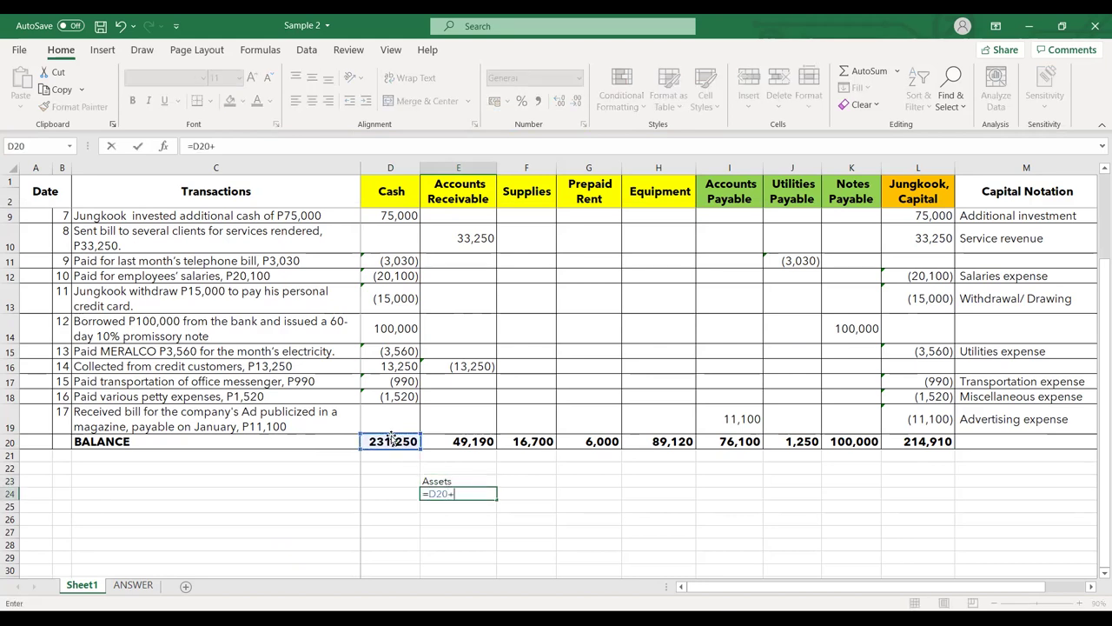
pyautogui.click(450, 441)
pyautogui.write('+')
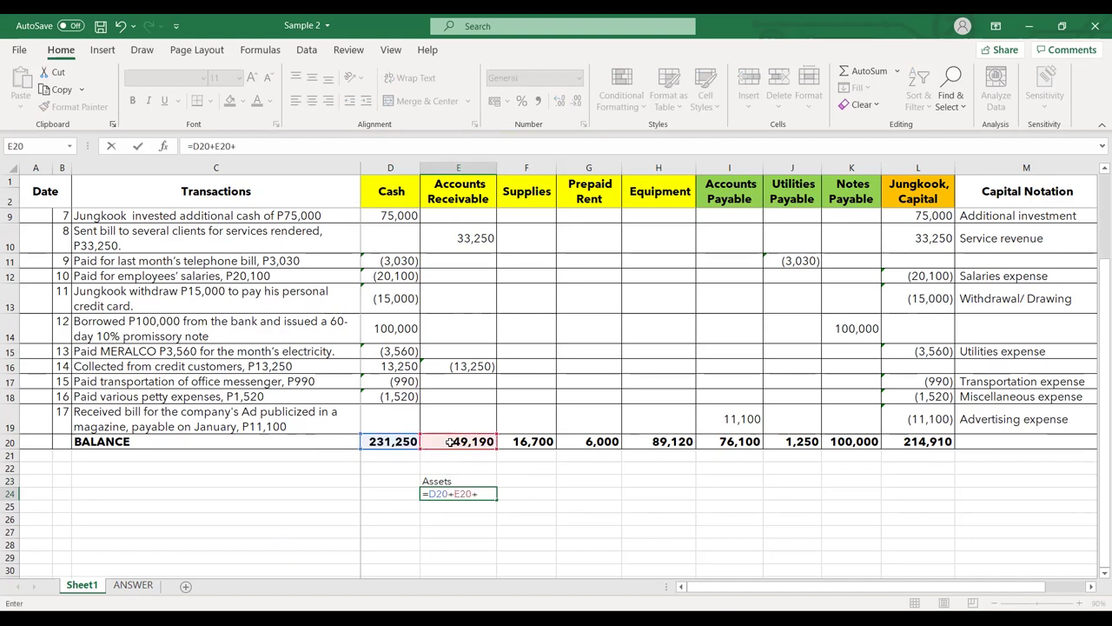
pyautogui.click(515, 441)
pyautogui.write('+')
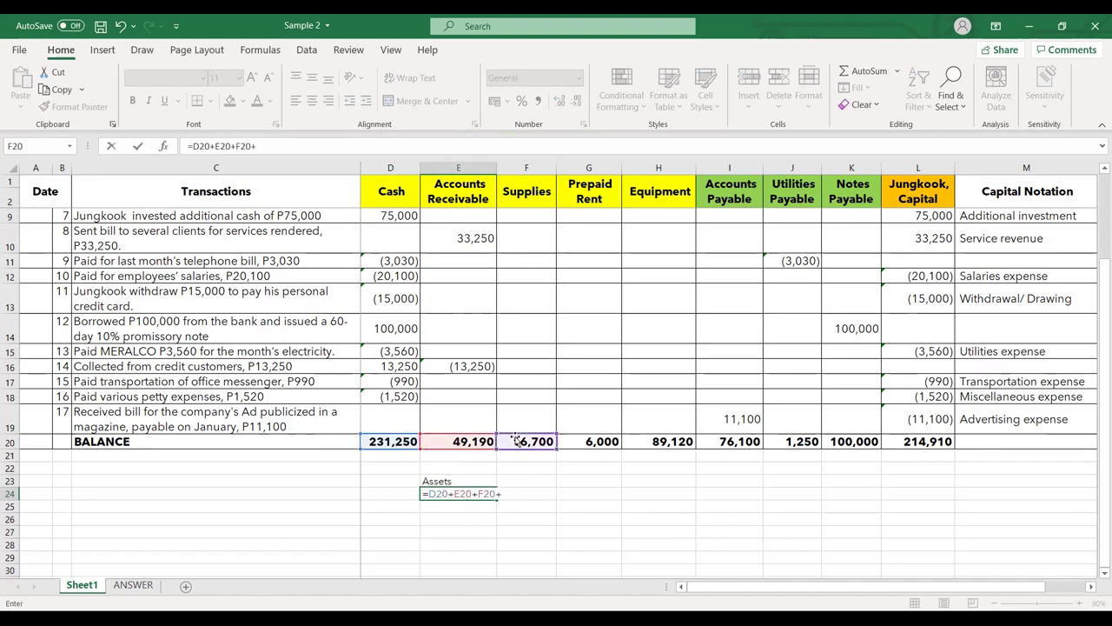
pyautogui.click(617, 441)
pyautogui.write('+')
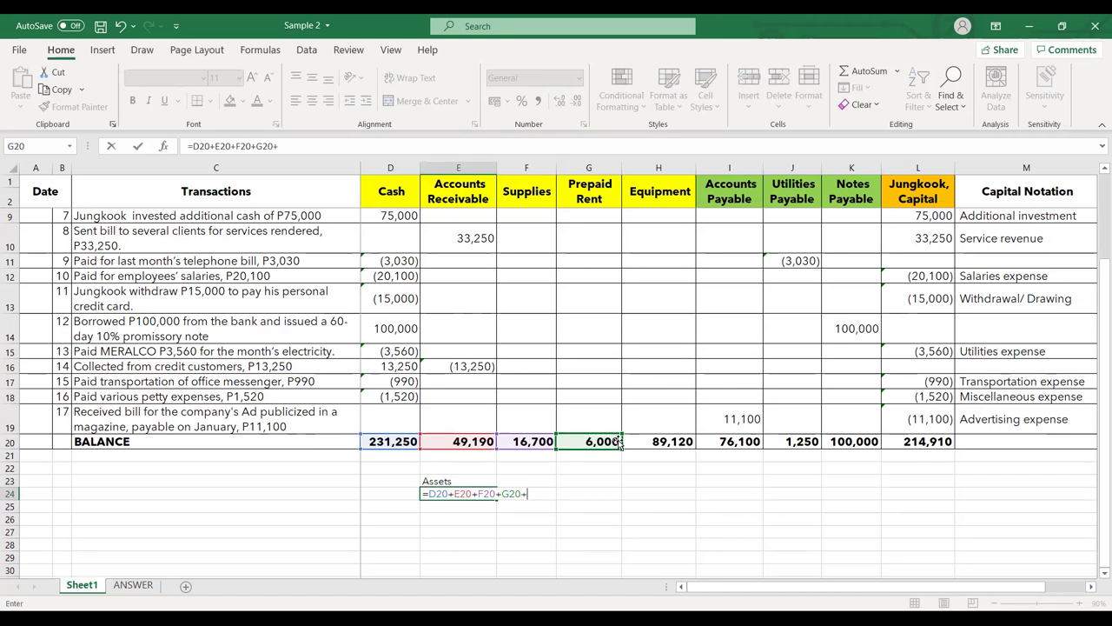
pyautogui.click(642, 440)
pyautogui.press('Return')
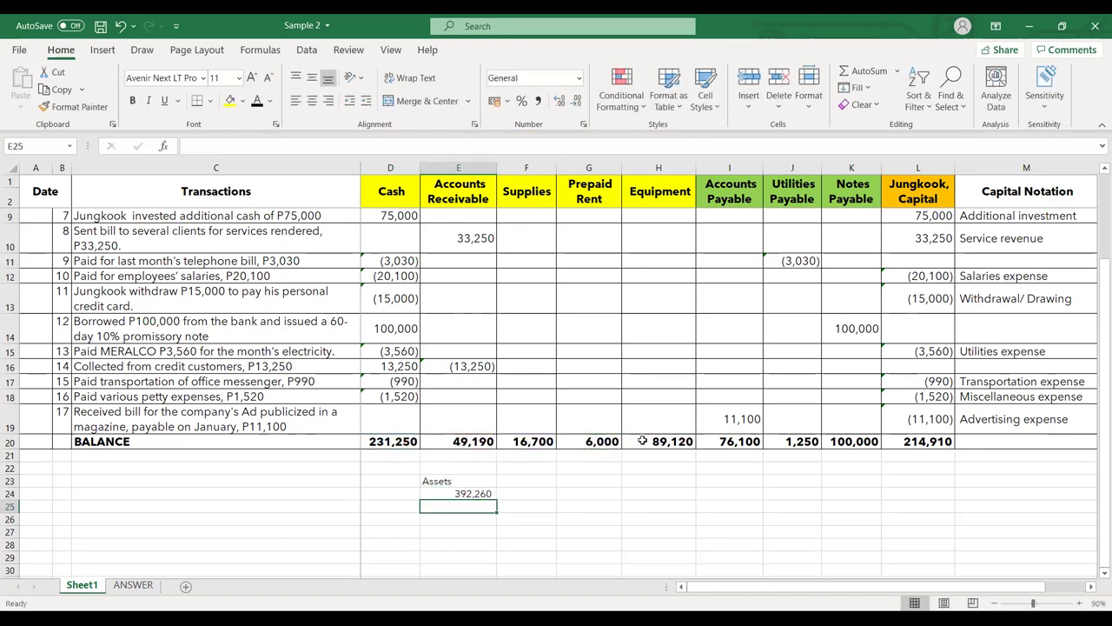
pyautogui.click(483, 492)
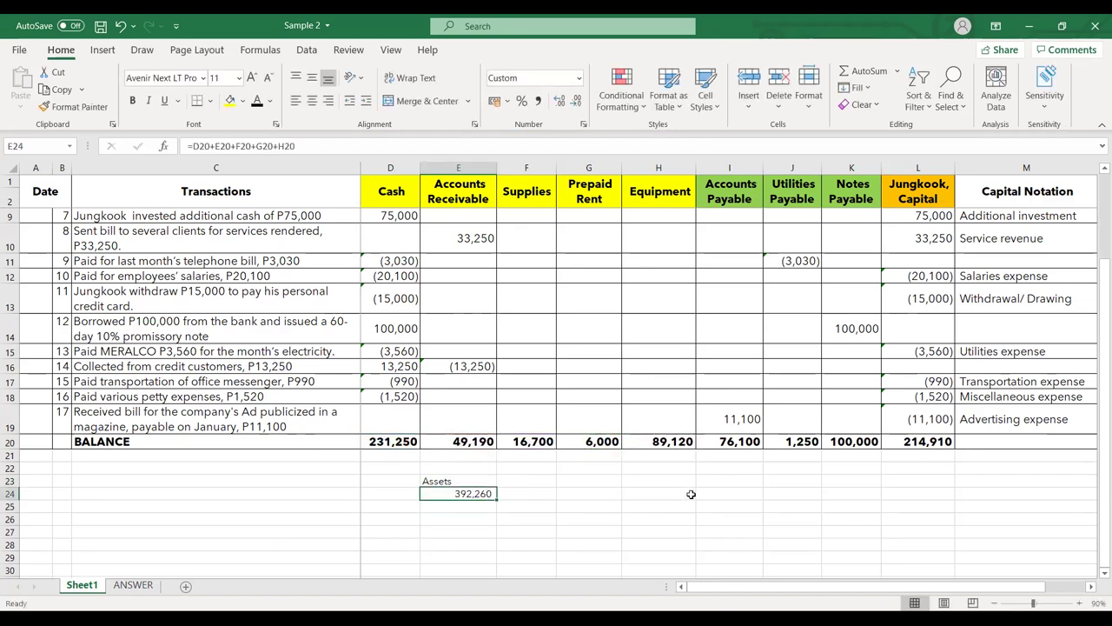
pyautogui.hotkey('ctrl', 'b')
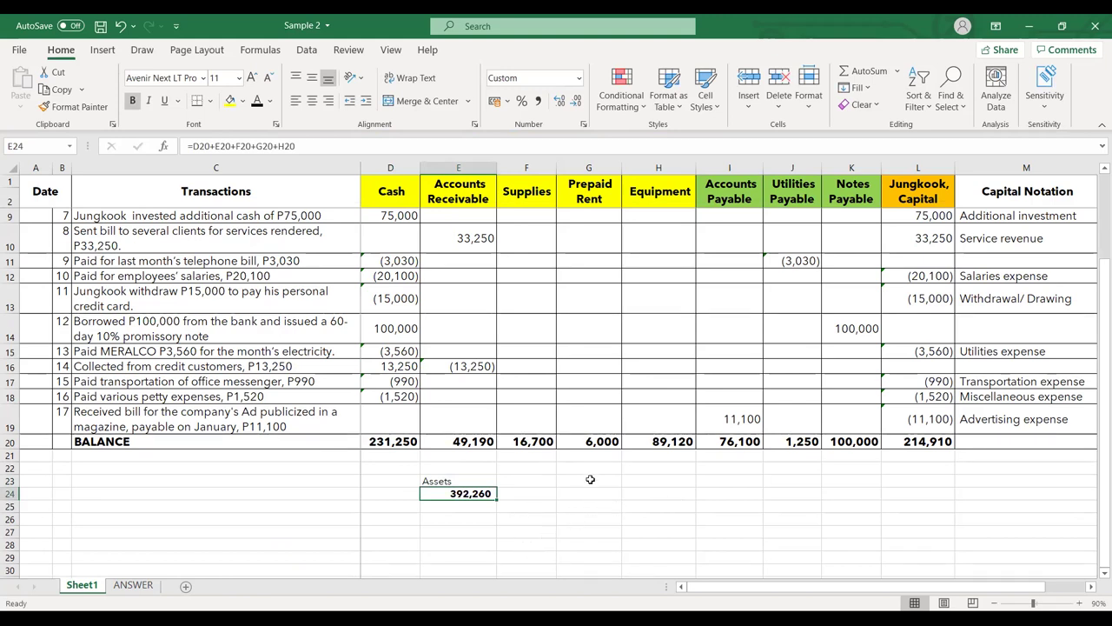
# Enter an equals sign as text in F23 and the label "Liabilities" in G23
pyautogui.click(530, 484)
pyautogui.write("'=")
pyautogui.press('Tab')
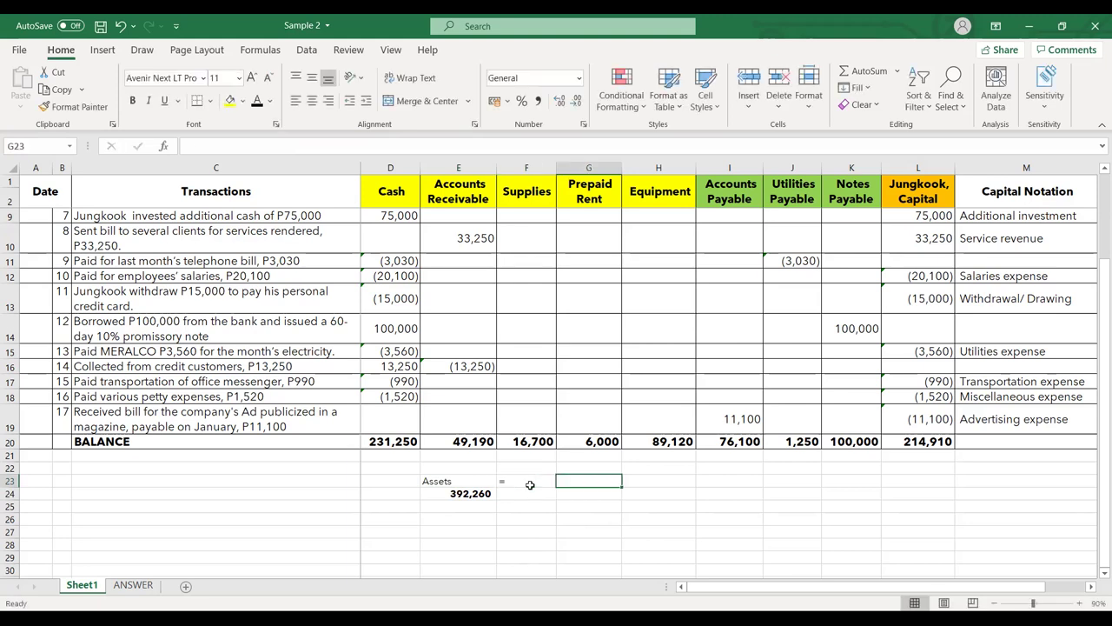
pyautogui.write('Liabilities')
pyautogui.press('Return')
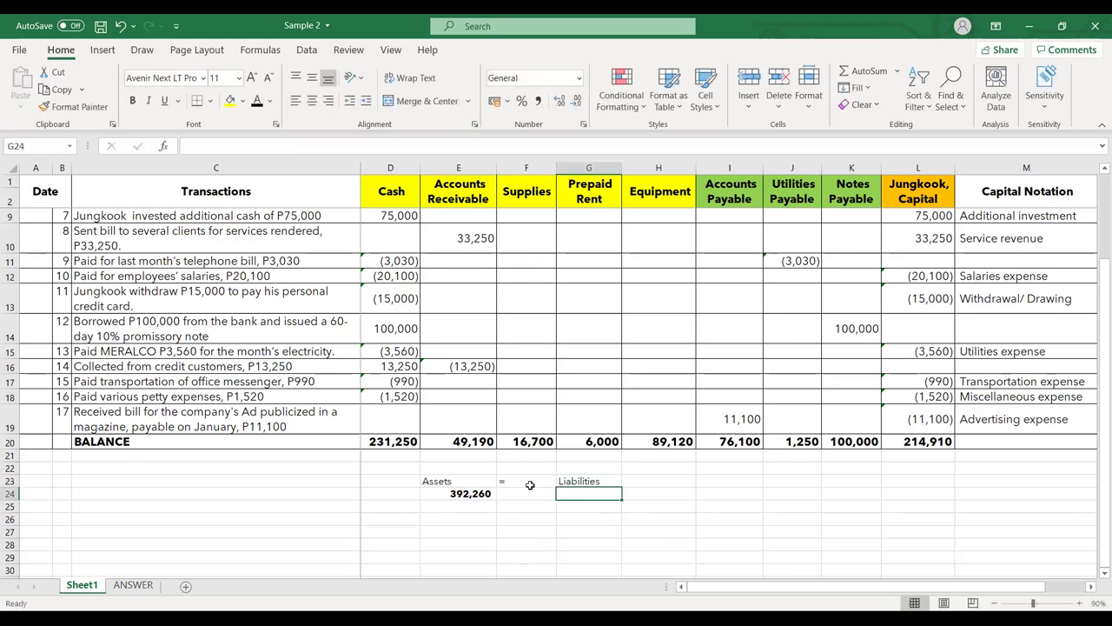
# Total the liability balances in G24 with the formula =I20+J20+K20 and make the total bold
pyautogui.write('=')
pyautogui.click(735, 440)
pyautogui.write('+')
pyautogui.click(770, 441)
pyautogui.write('+')
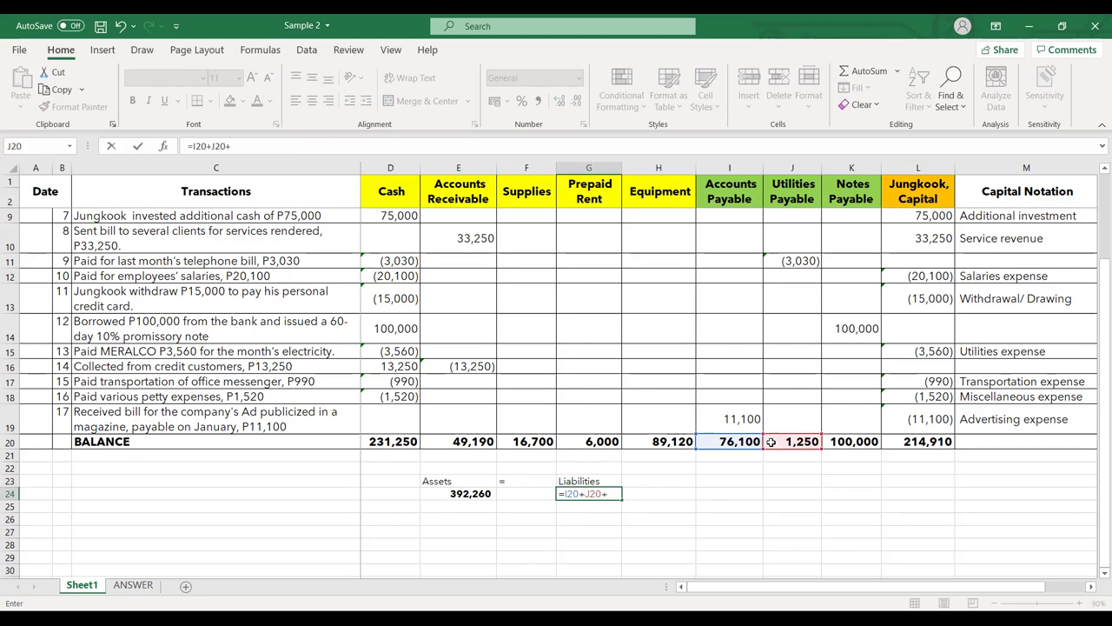
pyautogui.click(858, 442)
pyautogui.press('Return')
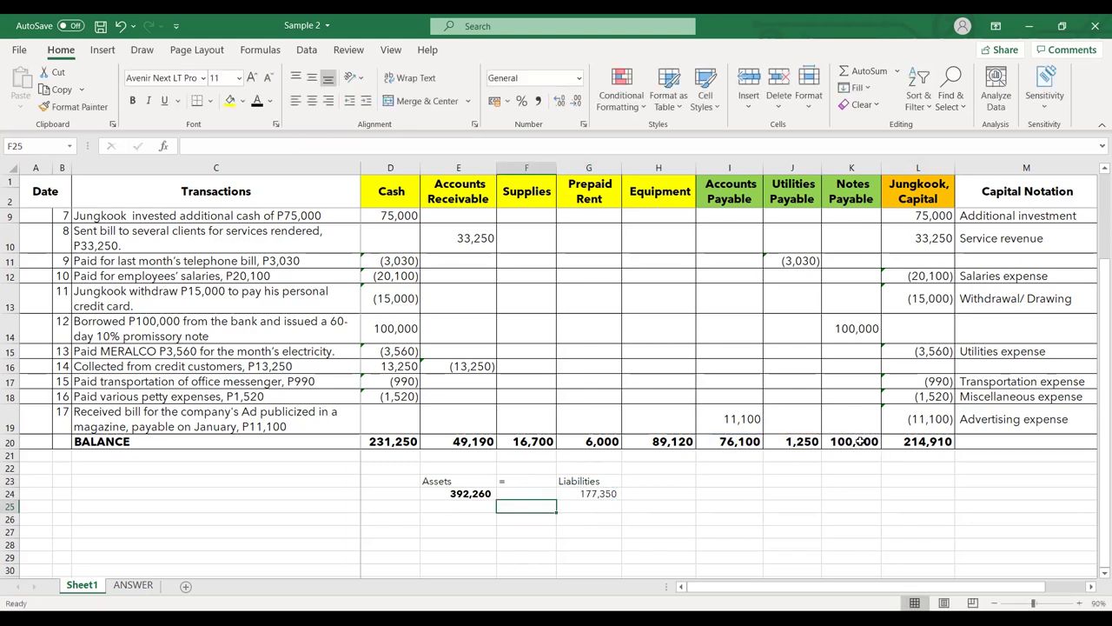
pyautogui.click(589, 493)
pyautogui.hotkey('ctrl', 'b')
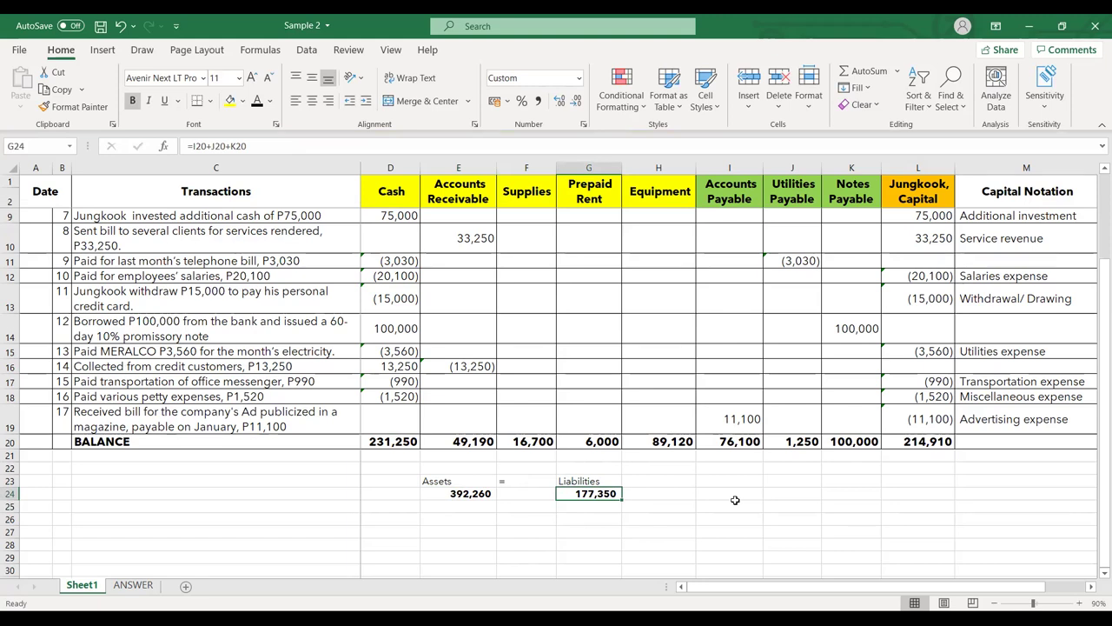
# Enter a plus sign in H23 and the label "Capital" in I23
pyautogui.click(669, 482)
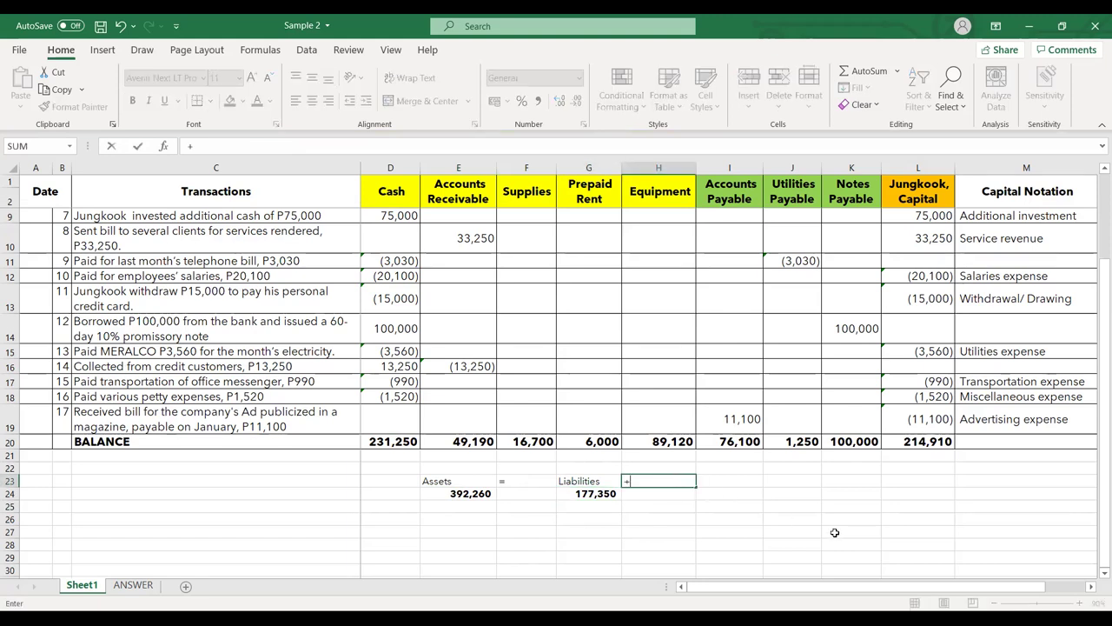
pyautogui.write('+')
pyautogui.press('Tab')
pyautogui.write('Capital')
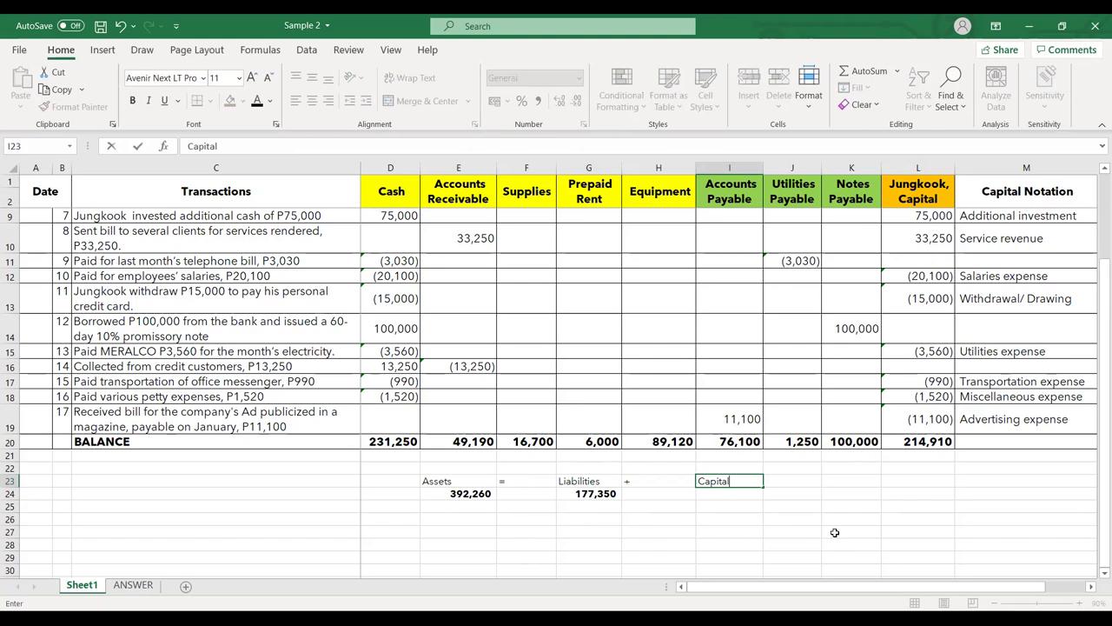
pyautogui.press('Return')
# Bring the capital balance into I24 with the formula =L20 and make it bold
pyautogui.press('Tab')
pyautogui.write('=')
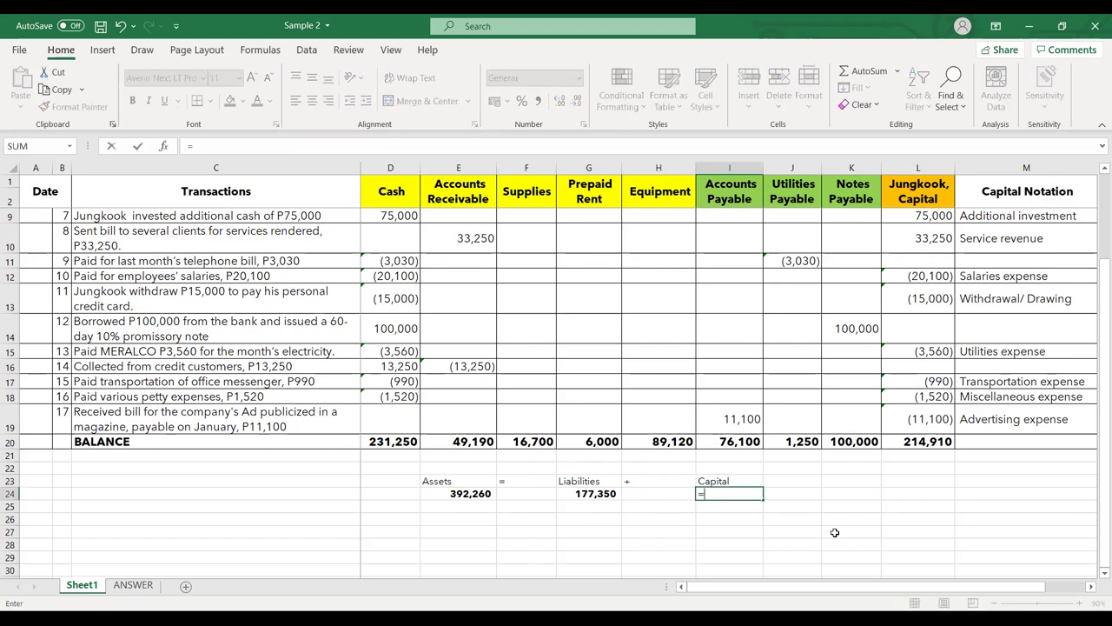
pyautogui.click(912, 443)
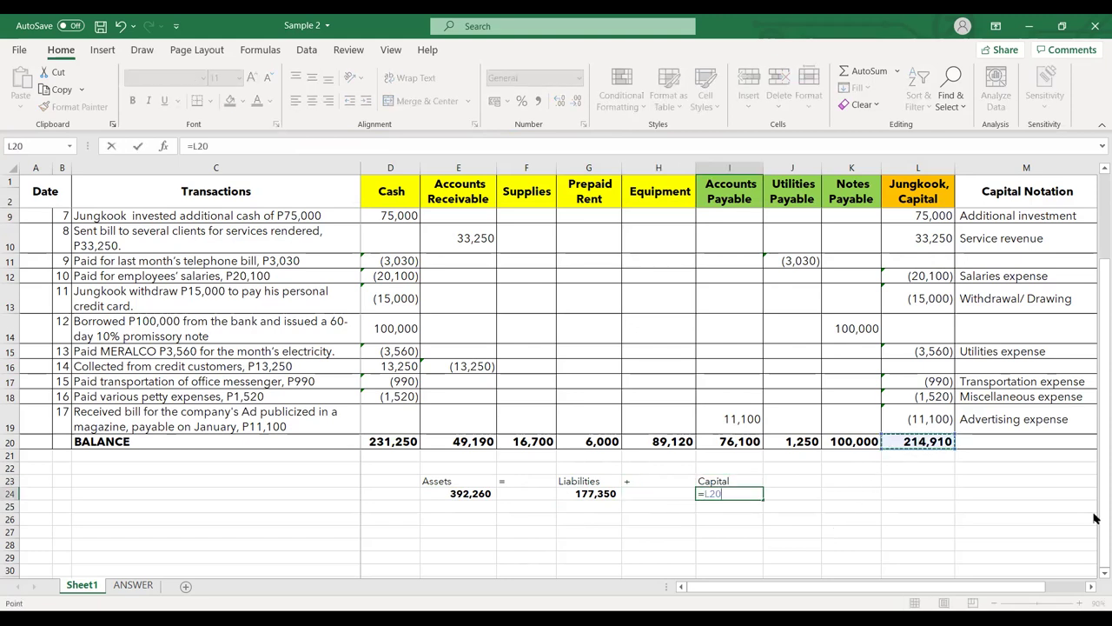
pyautogui.press('Return')
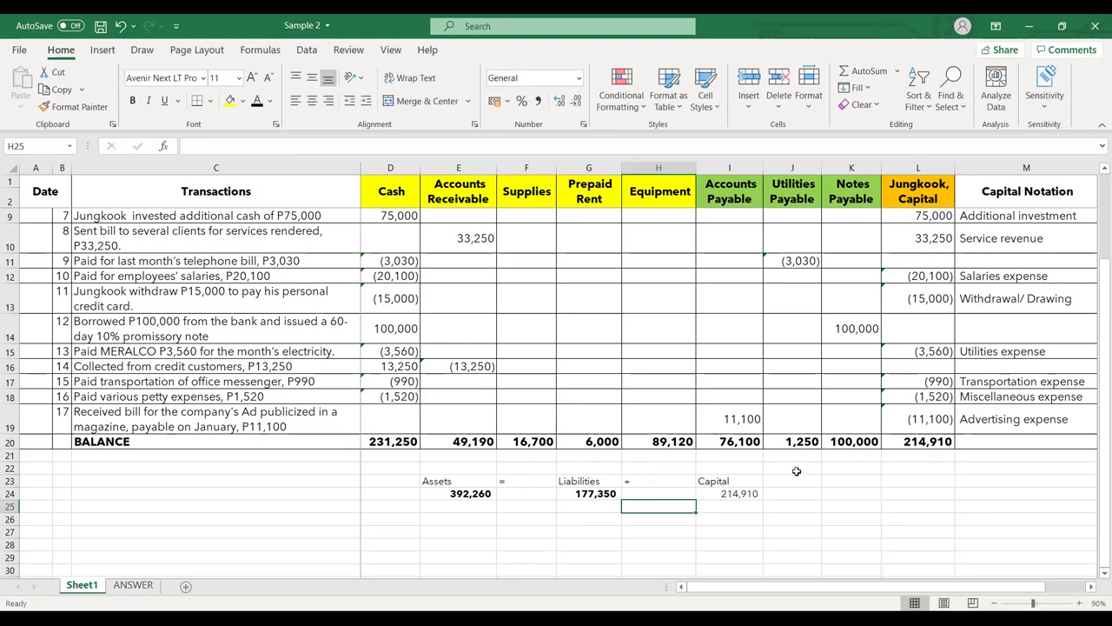
pyautogui.click(750, 493)
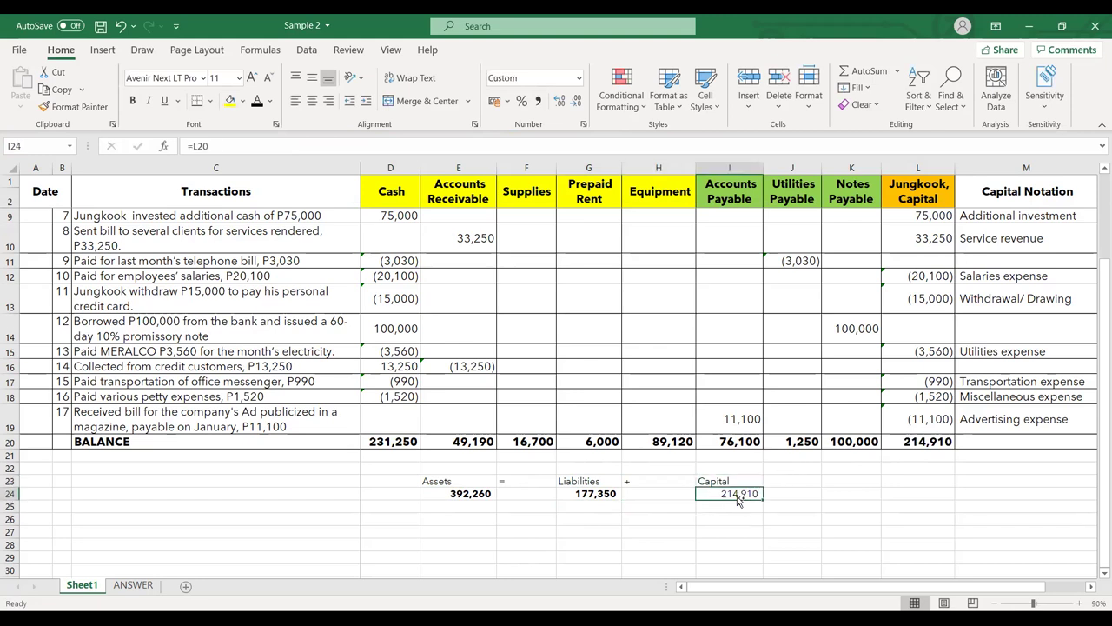
# Copy the Assets total from E24 into E26 as a value instead of a formula
pyautogui.click(478, 493)
pyautogui.hotkey('ctrl', 'c')
pyautogui.click(482, 519)
pyautogui.hotkey('ctrl', 'v')
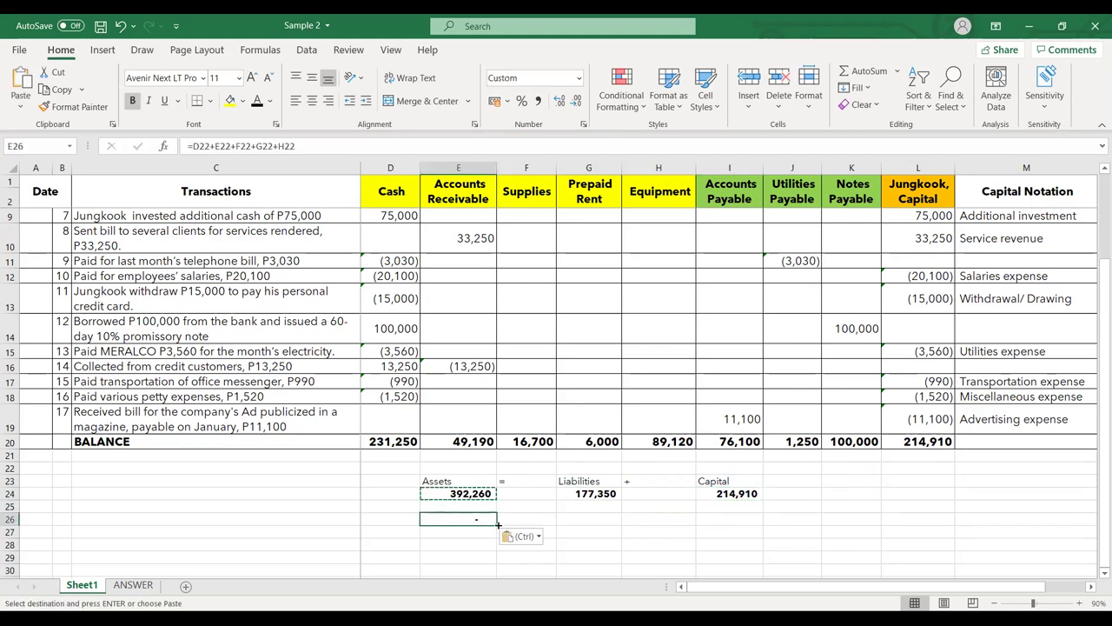
pyautogui.rightClick(482, 519)
pyautogui.click(540, 180)
pyautogui.click(594, 519)
pyautogui.press('Escape')
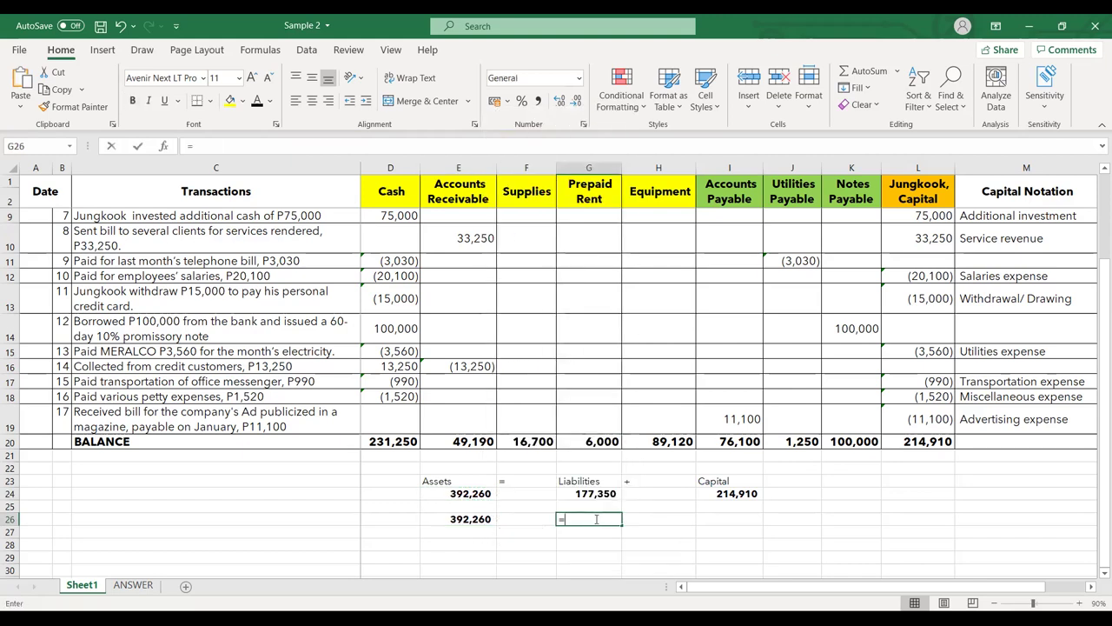
# Add liabilities and capital in G26 with the formula =G24+I24 and make the sum bold
pyautogui.write('=')
pyautogui.click(601, 497)
pyautogui.write('+')
pyautogui.click(735, 493)
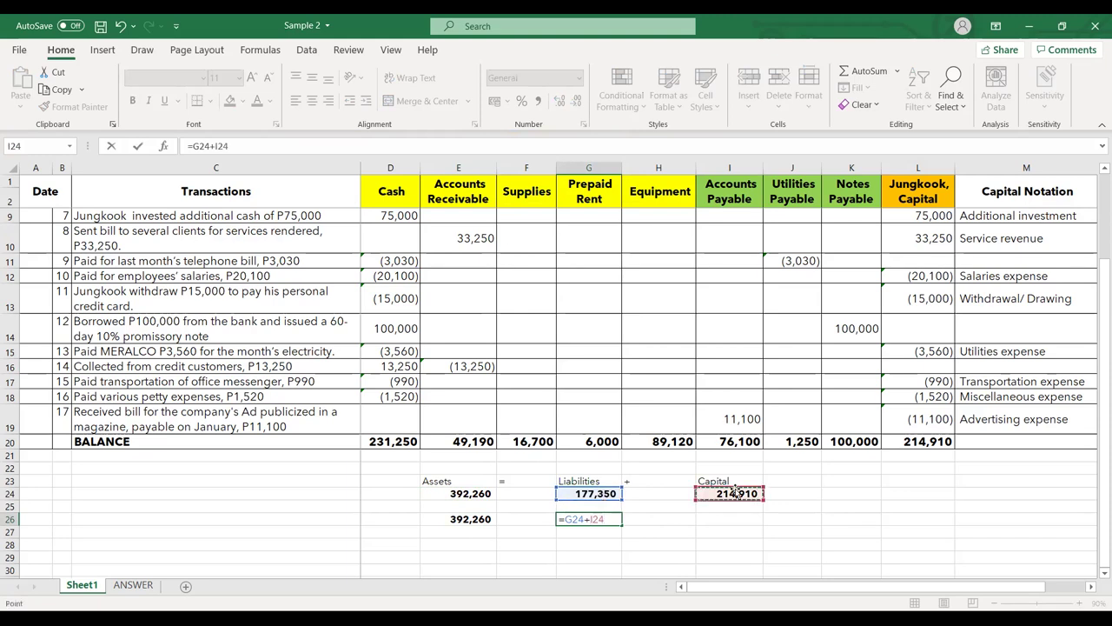
pyautogui.press('Return')
pyautogui.click(598, 522)
pyautogui.hotkey('ctrl', 'b')
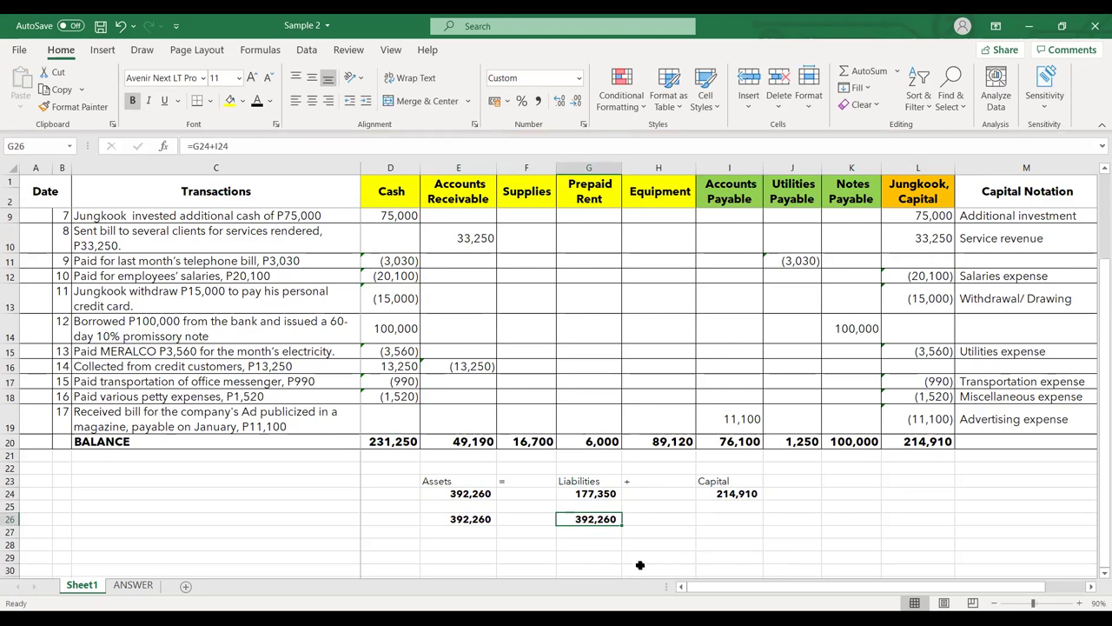
# Collapse the ribbon and zoom out to 85% to view the whole worksheet with the equation check
pyautogui.click(1100, 125)
pyautogui.scroll(2, 857, 171)
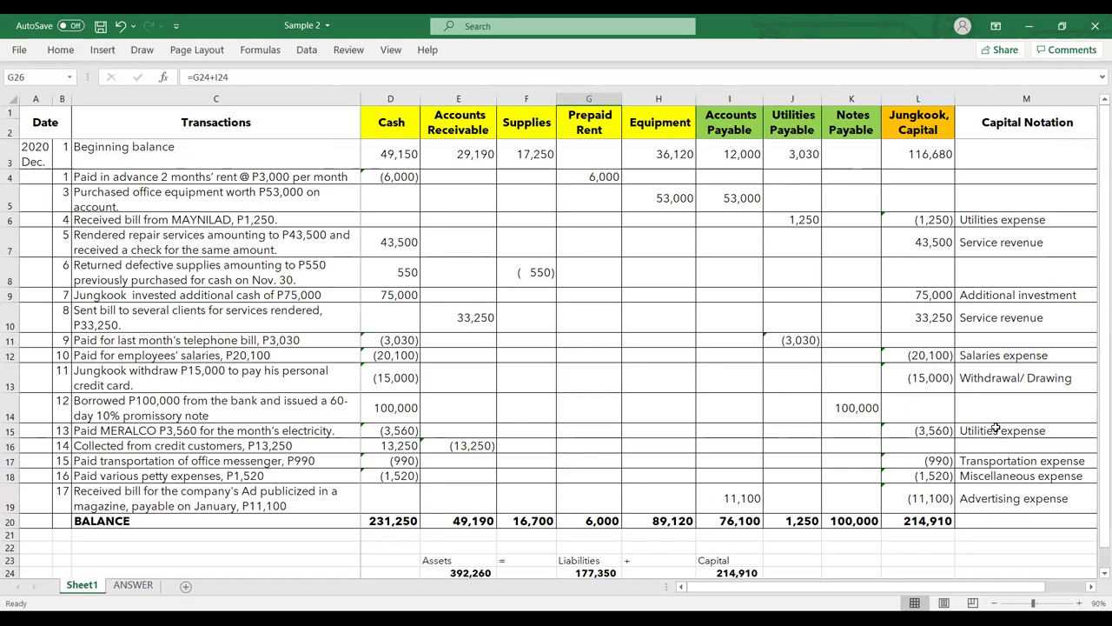
pyautogui.scroll(-1, 996, 428)
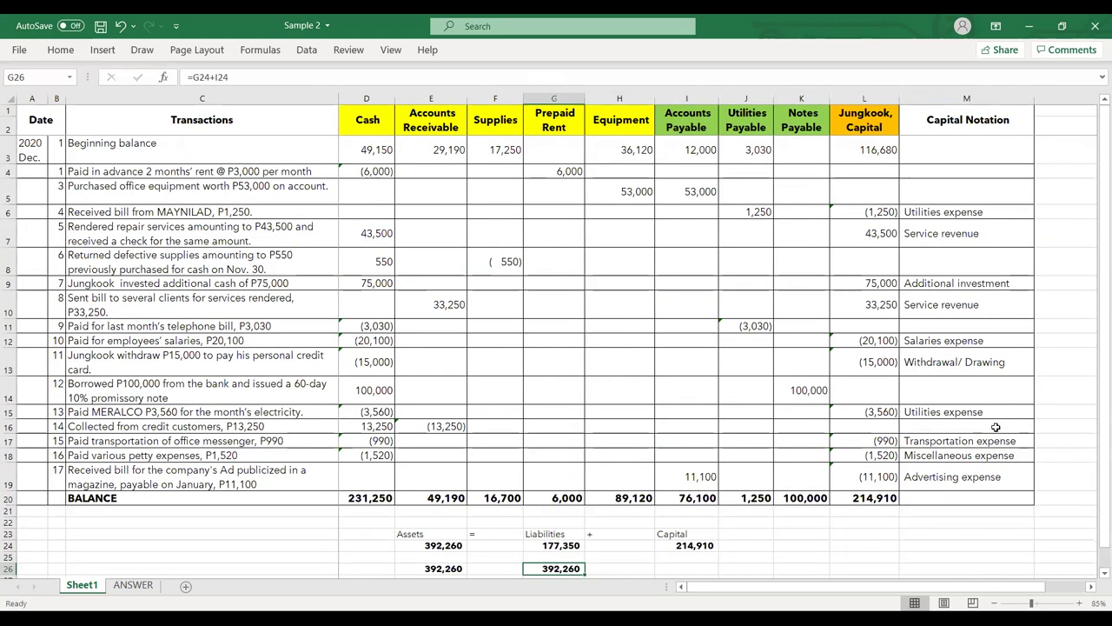
pyautogui.click(874, 533)
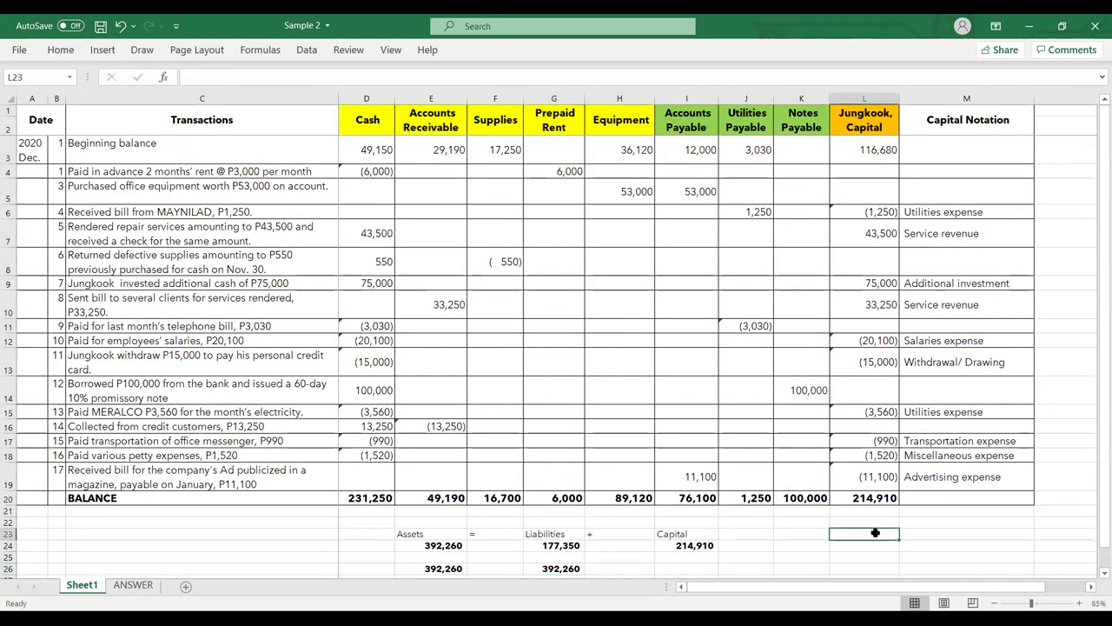